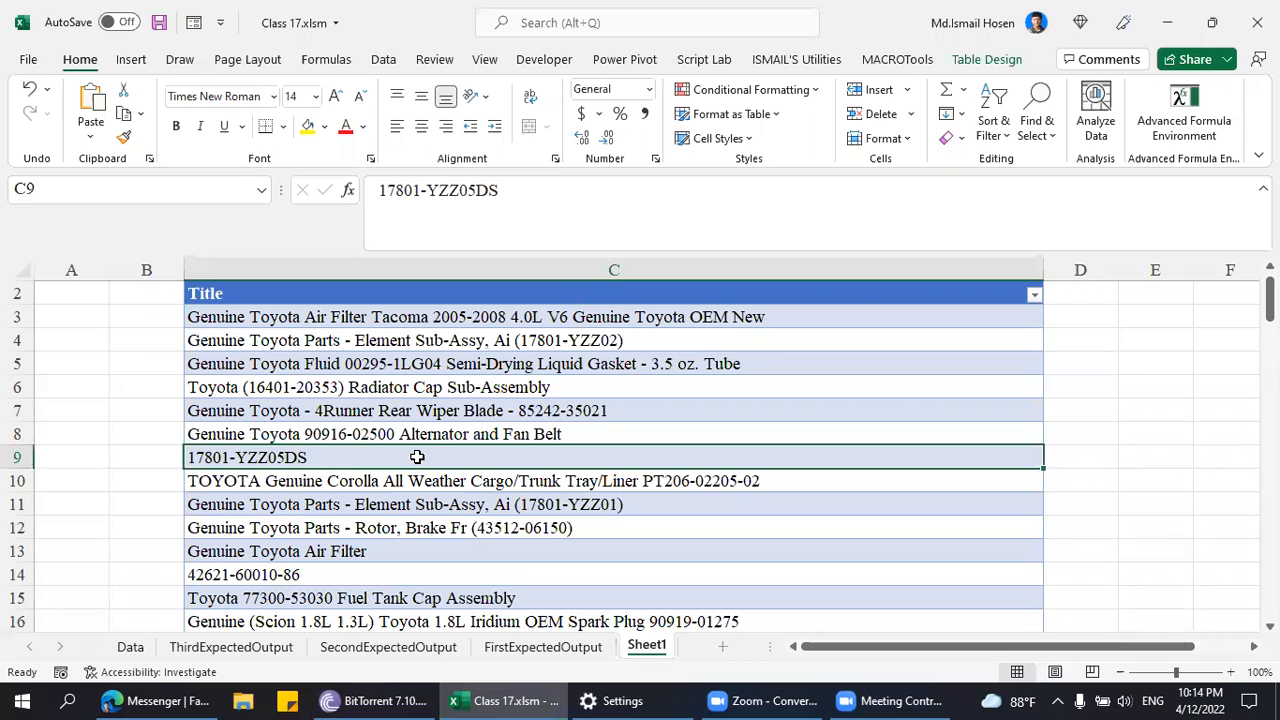
Examine the part number 17801-YZZ05DS in cell C9, particularly its segment following the hyphen.
click(362, 483)
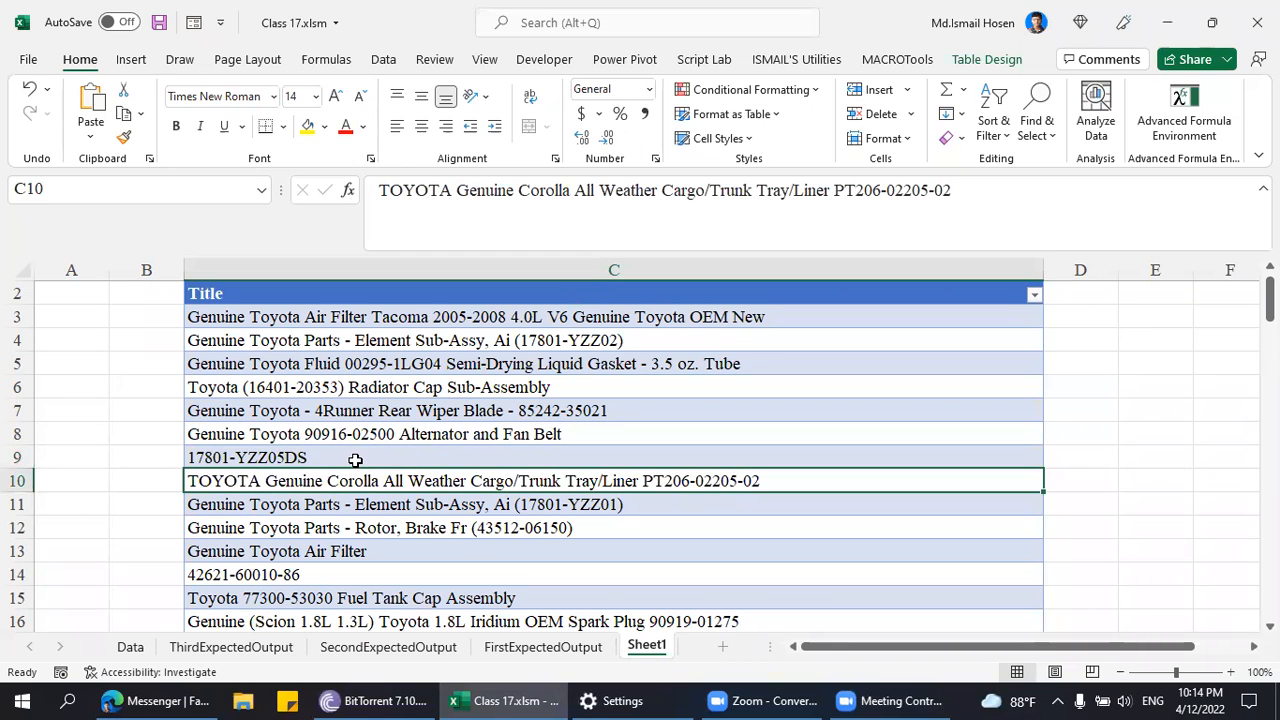
click(368, 459)
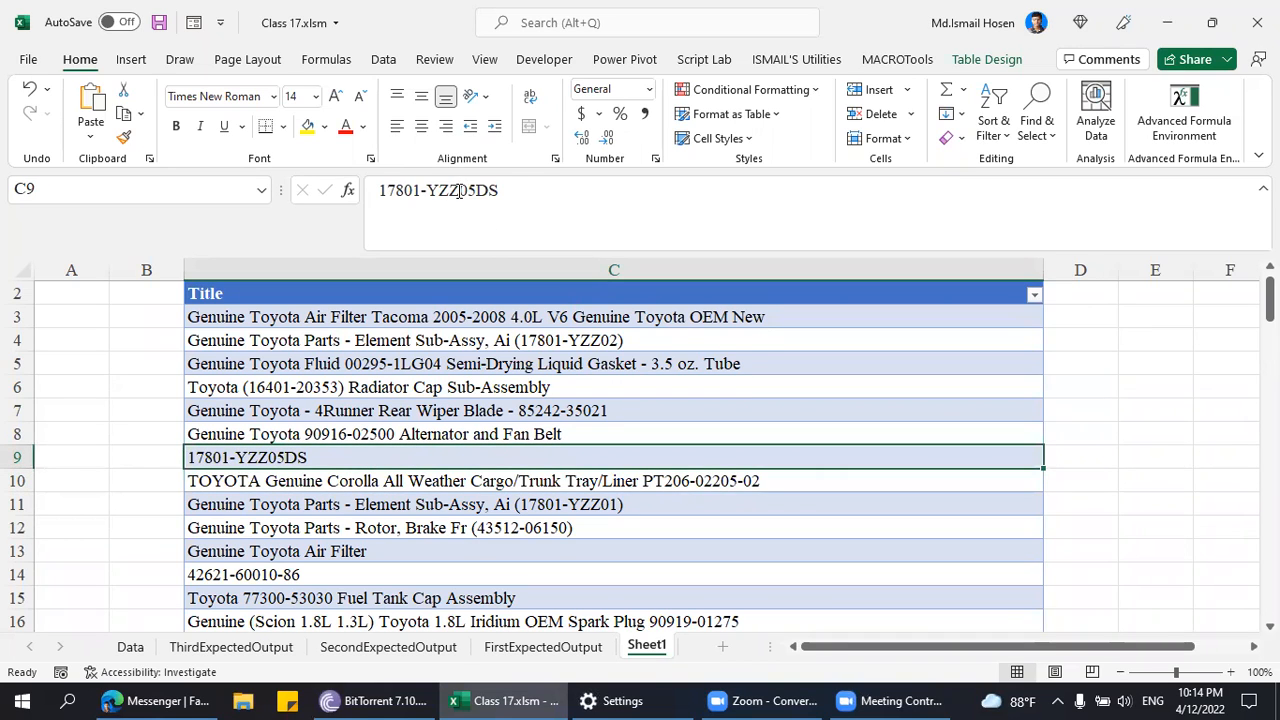
drag(381, 193, 500, 191)
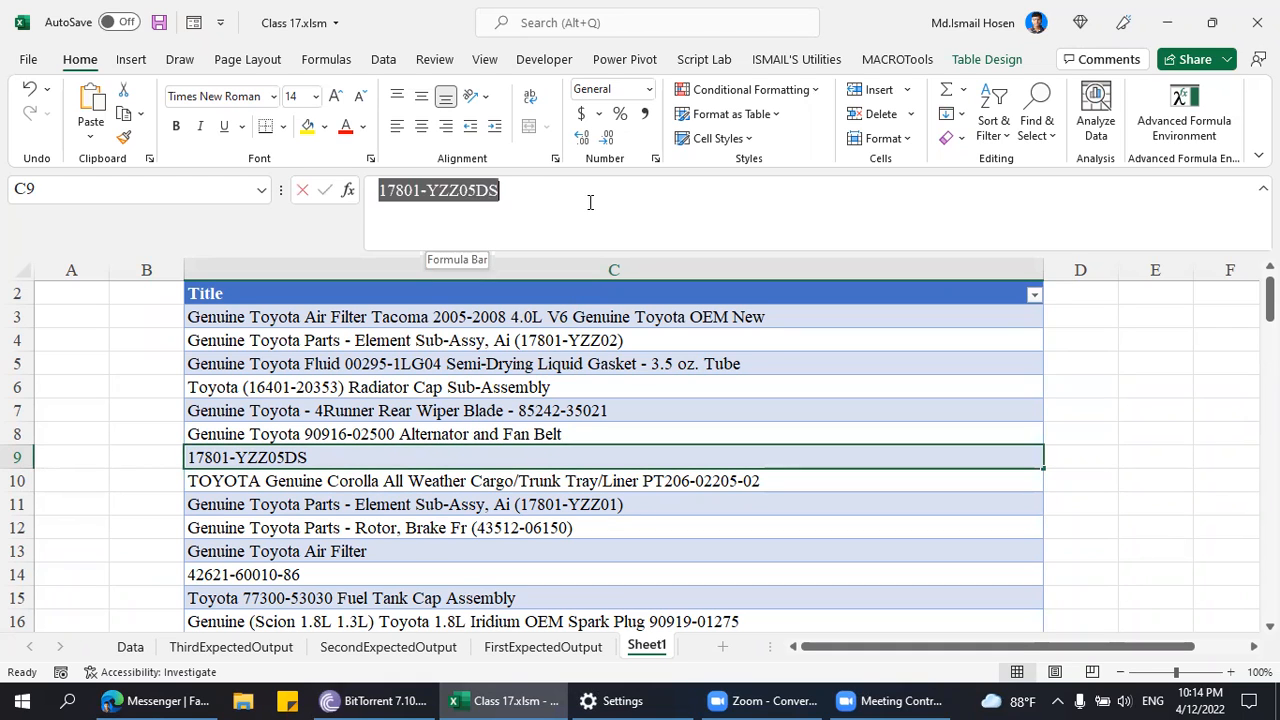
click(411, 545)
click(338, 457)
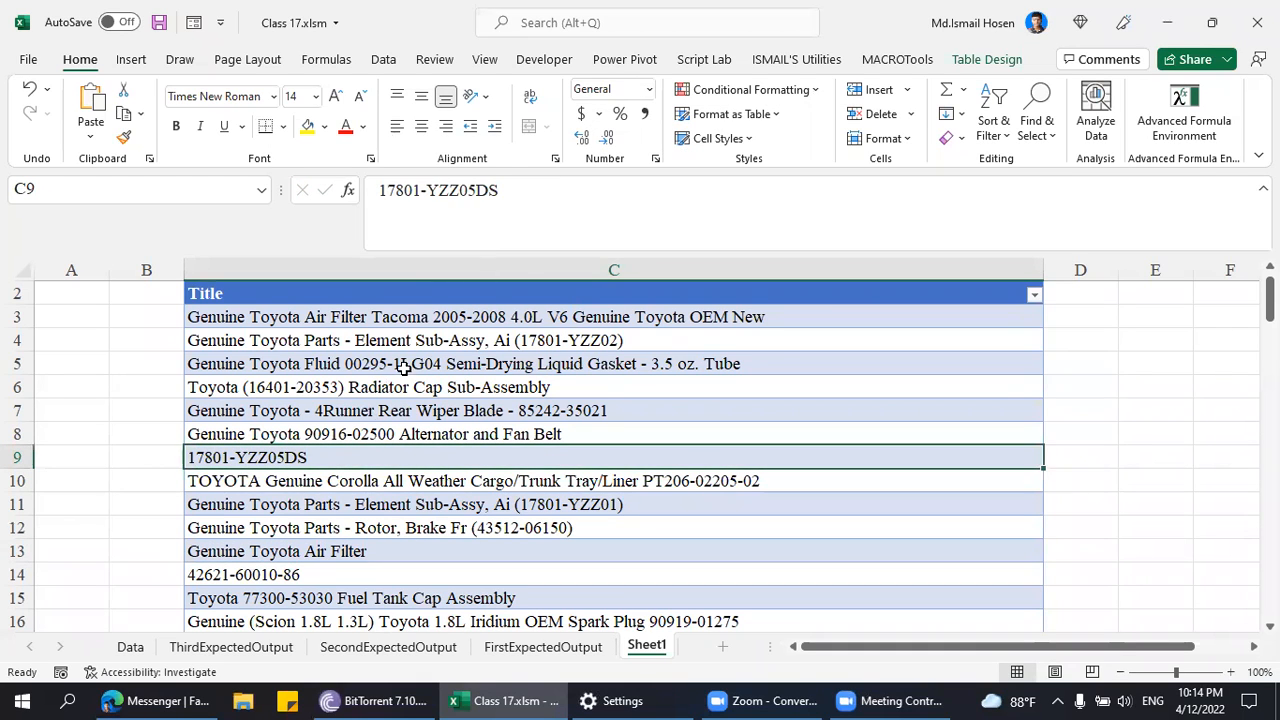
click(430, 191)
drag(426, 191, 574, 186)
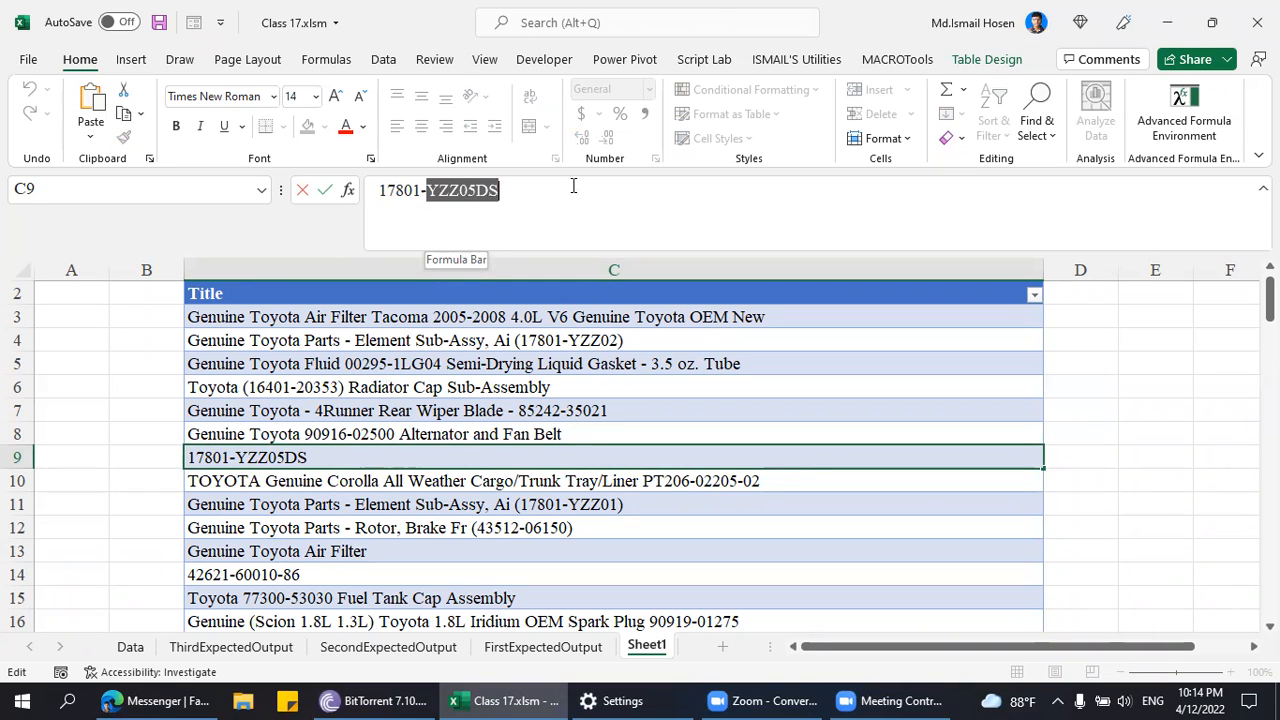
key(ctrl+c)
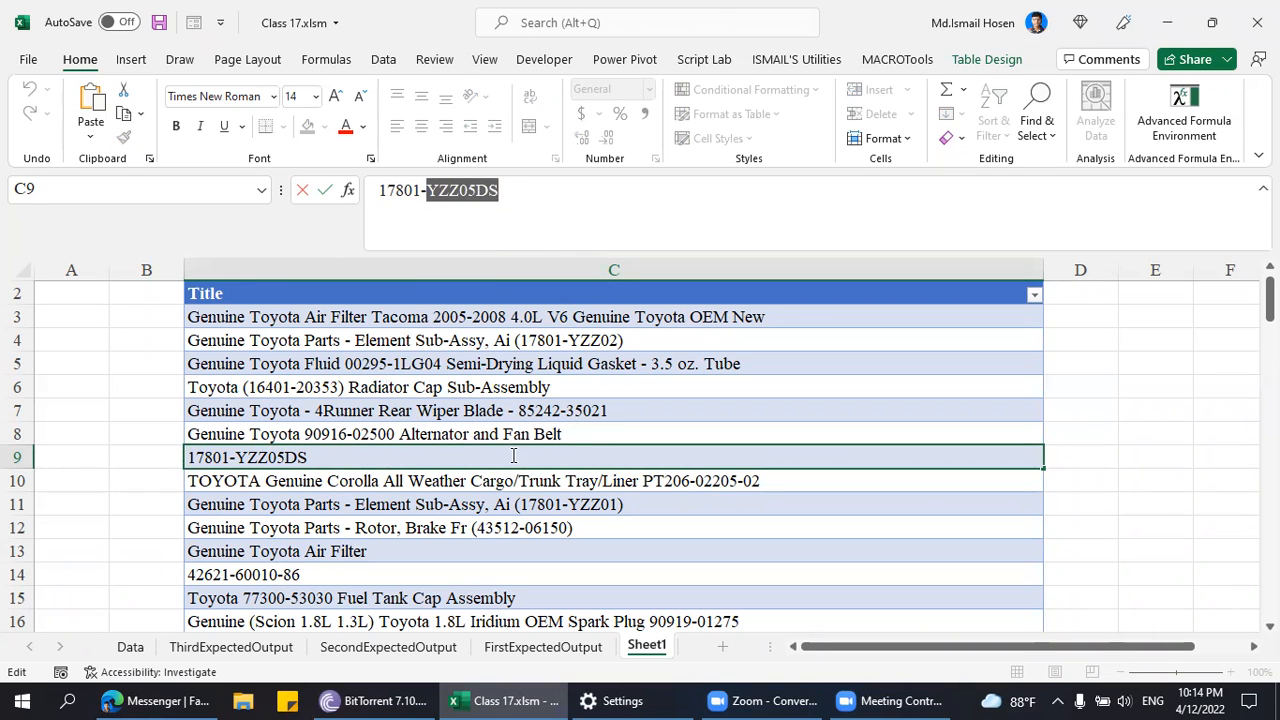
click(466, 506)
click(407, 460)
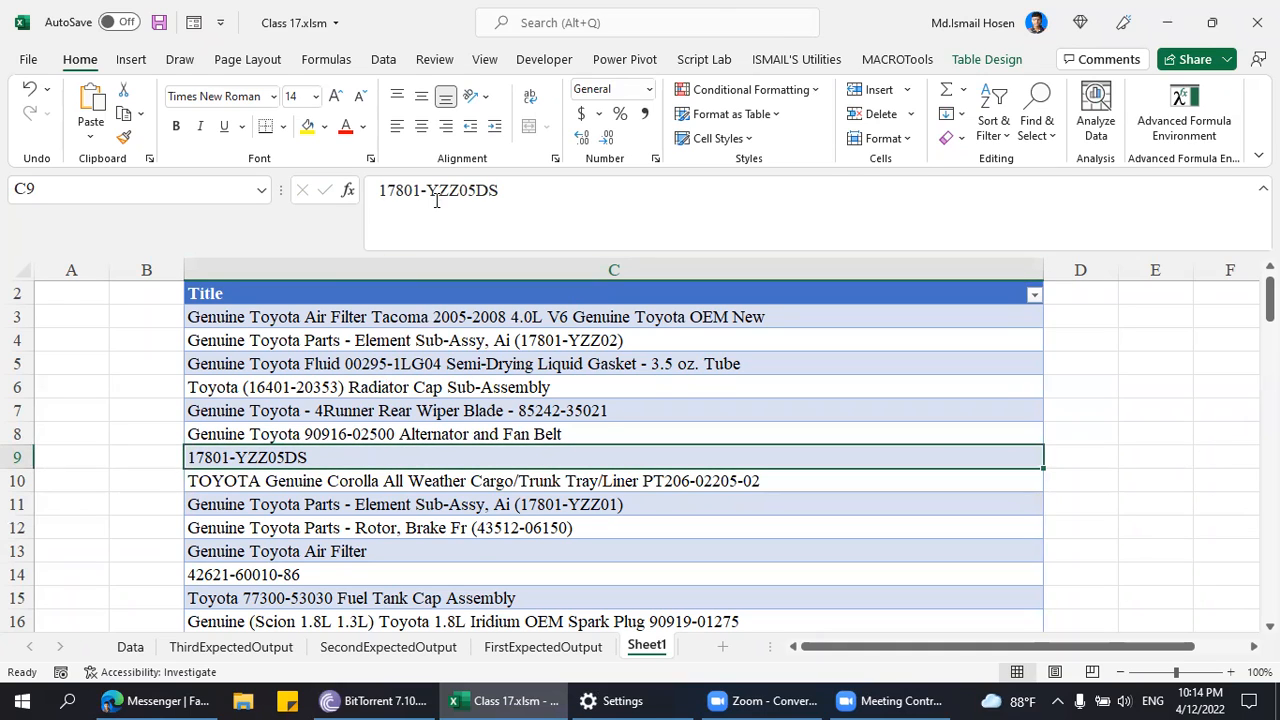
drag(426, 191, 533, 198)
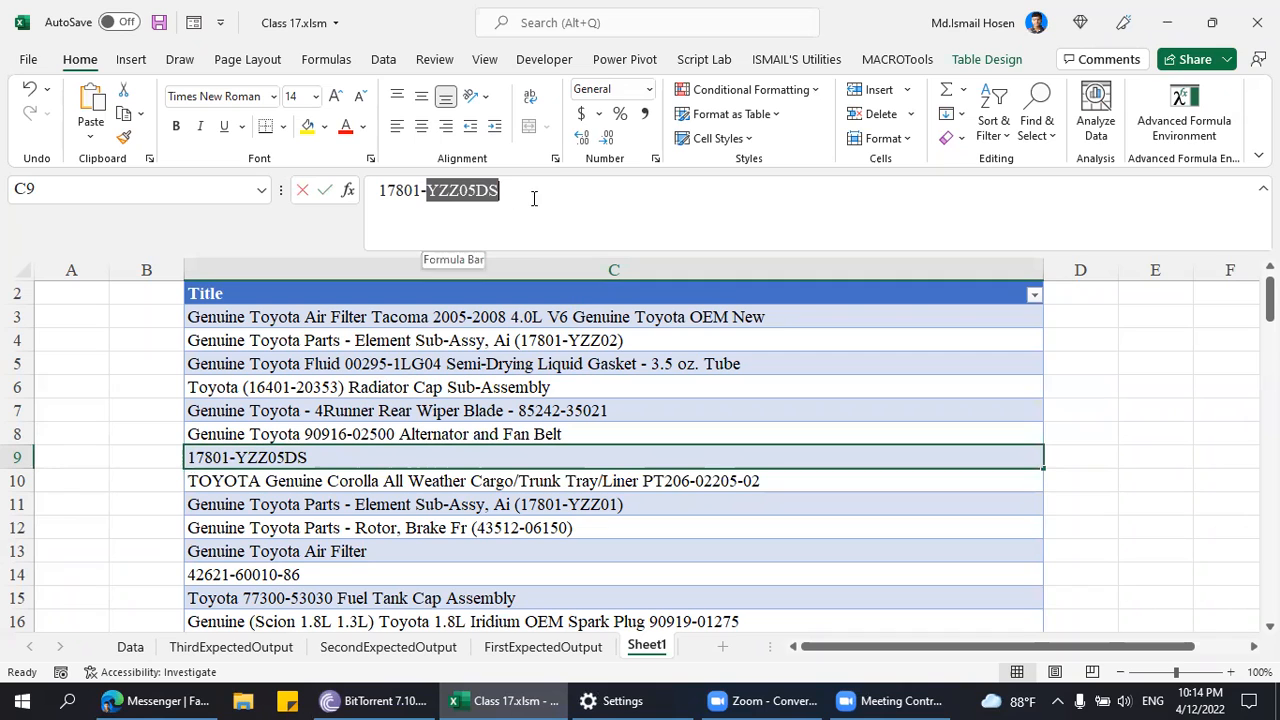
click(609, 383)
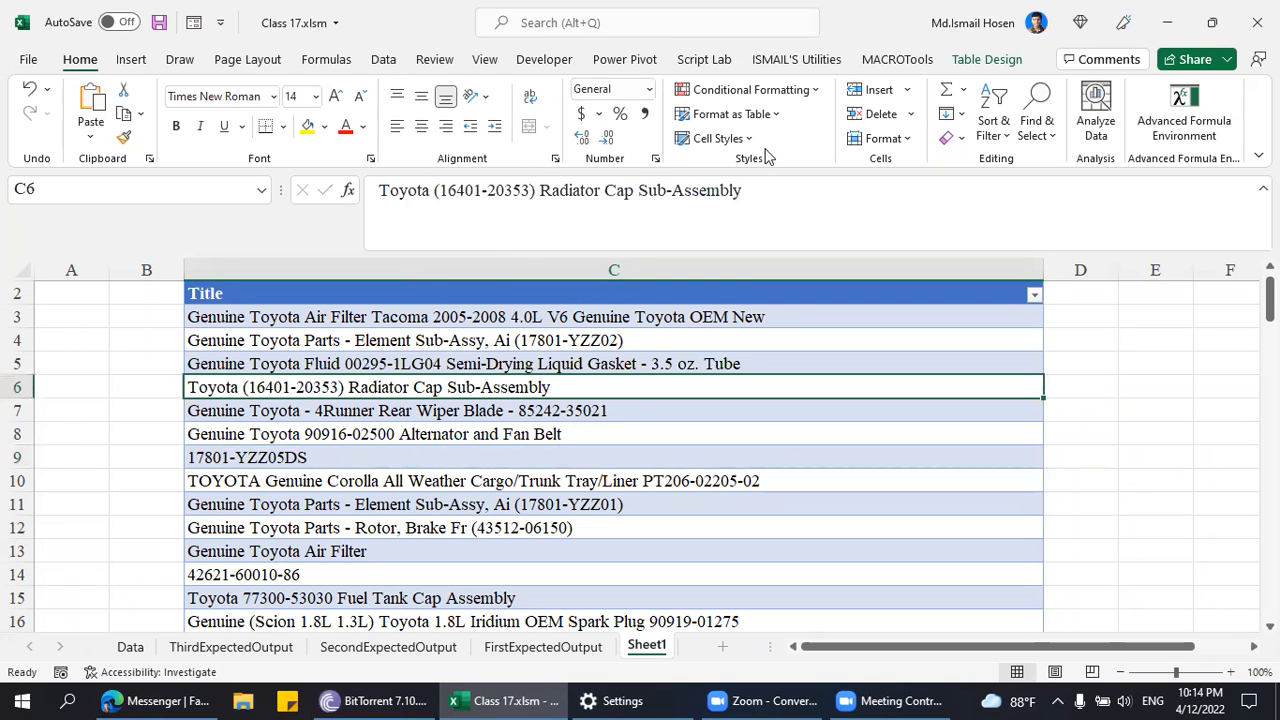
click(533, 317)
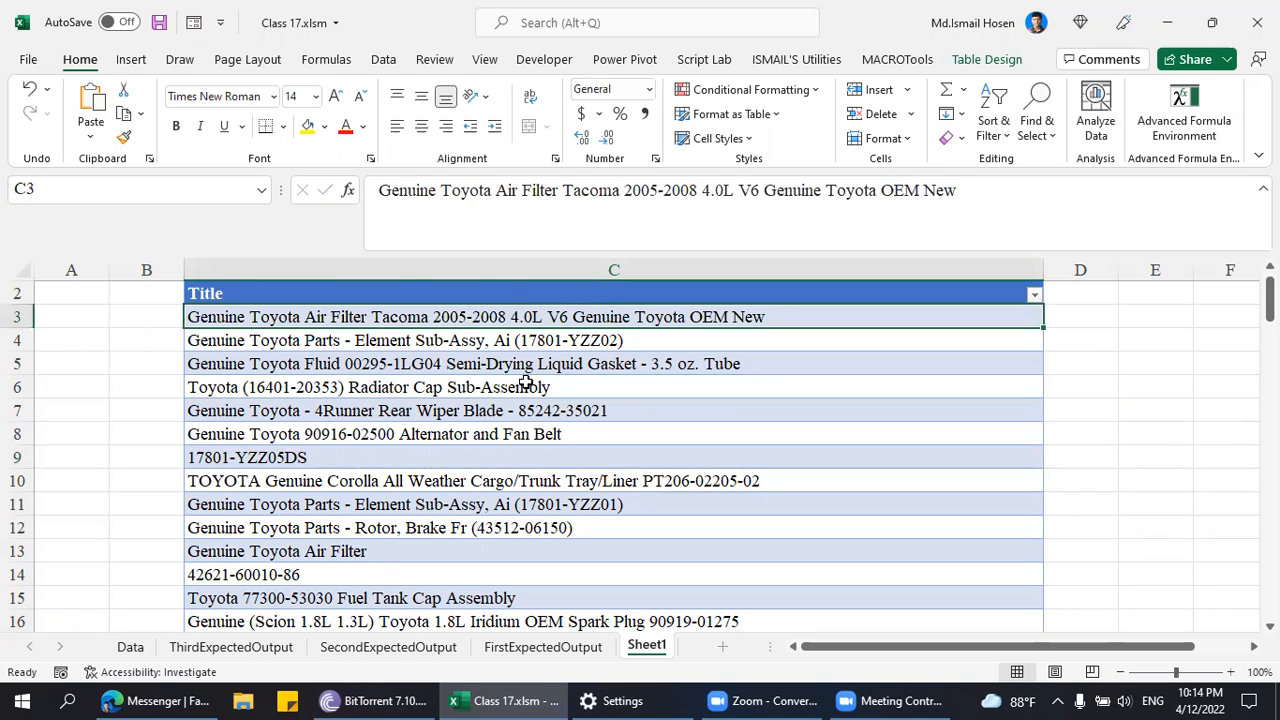
click(1128, 370)
text(8525)
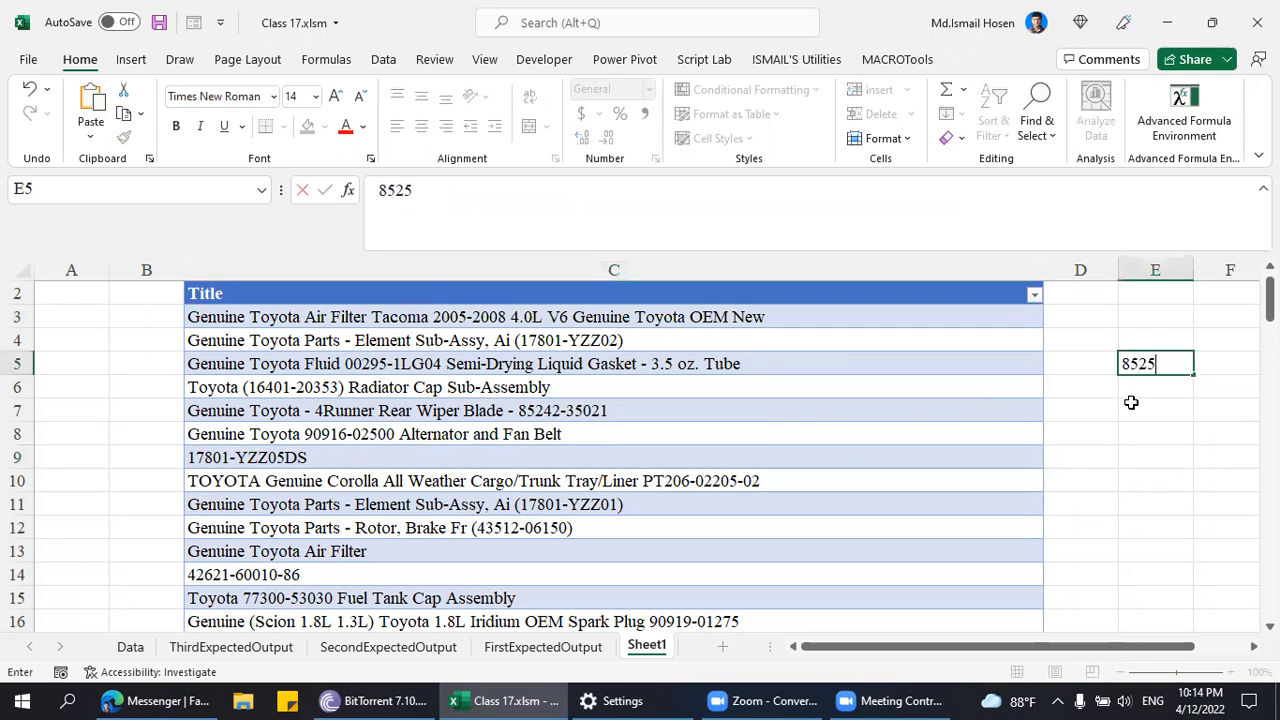
text(3-alkheuwq)
key(BackSpace)
key(Escape)
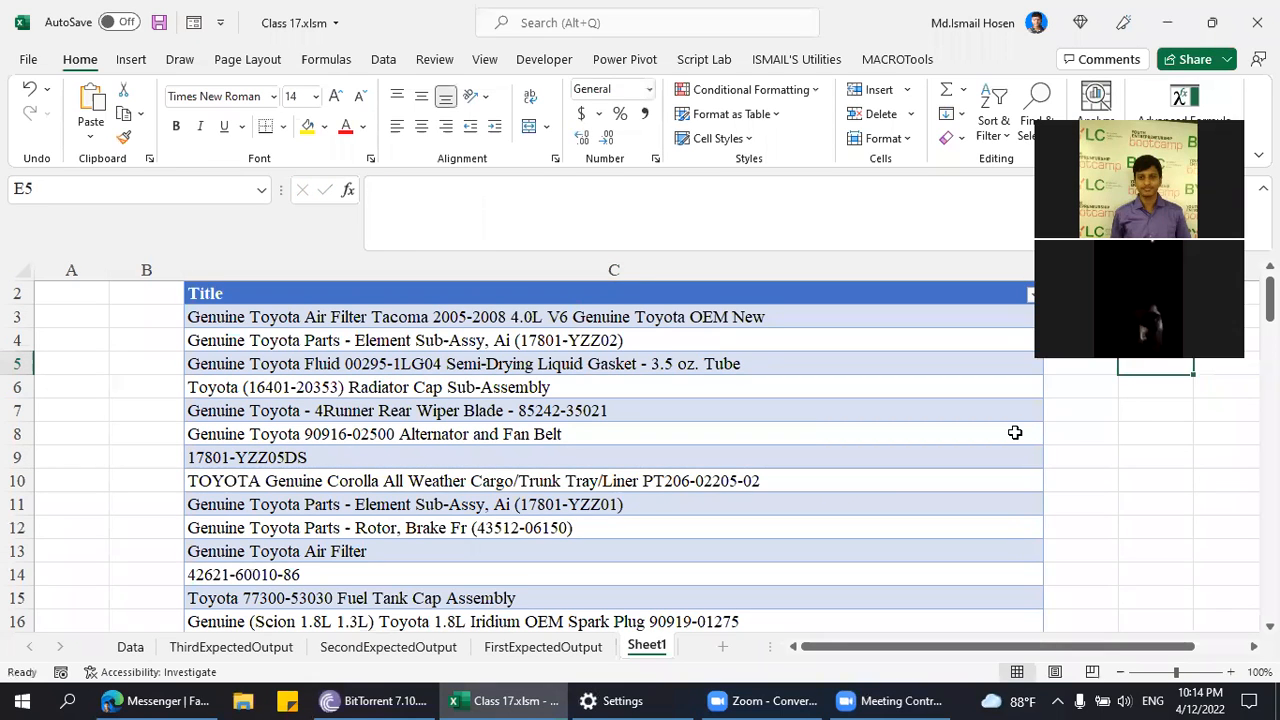
key(Left)
key(Left)
key(Down)
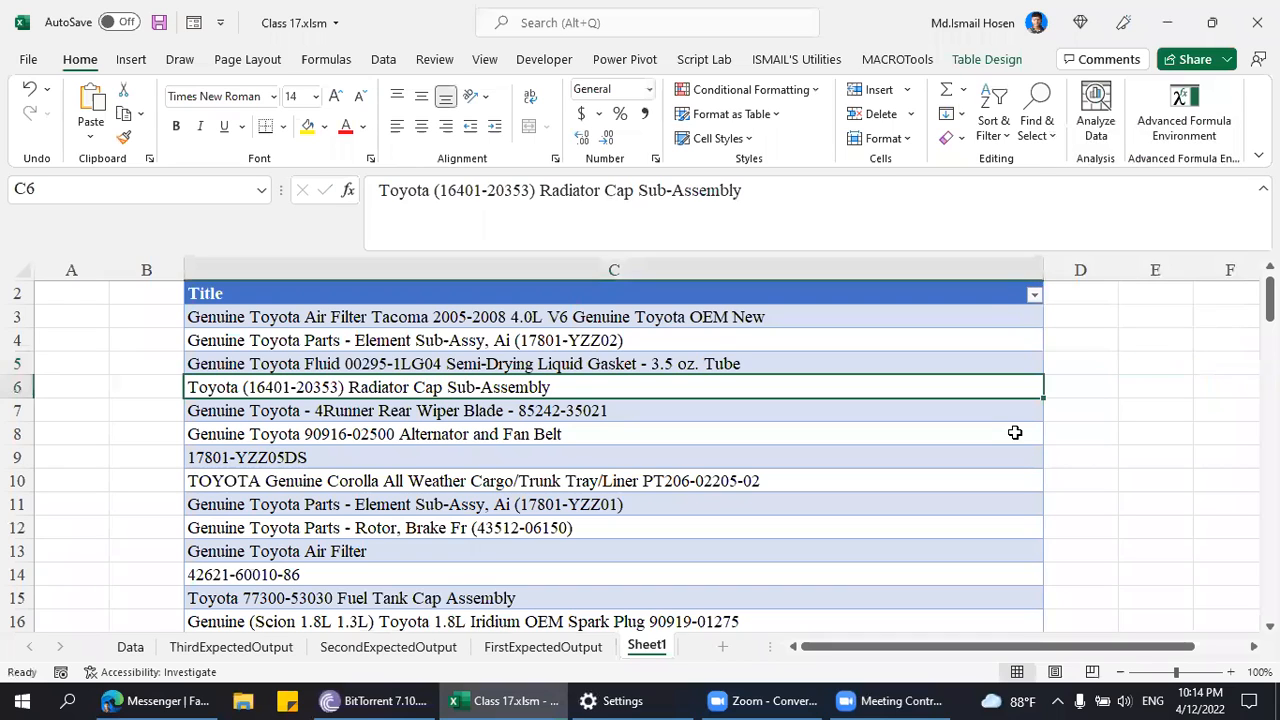
Enter the sample part number 85234-av123-f6987 in cell E4.
click(1157, 347)
text(85234-av)
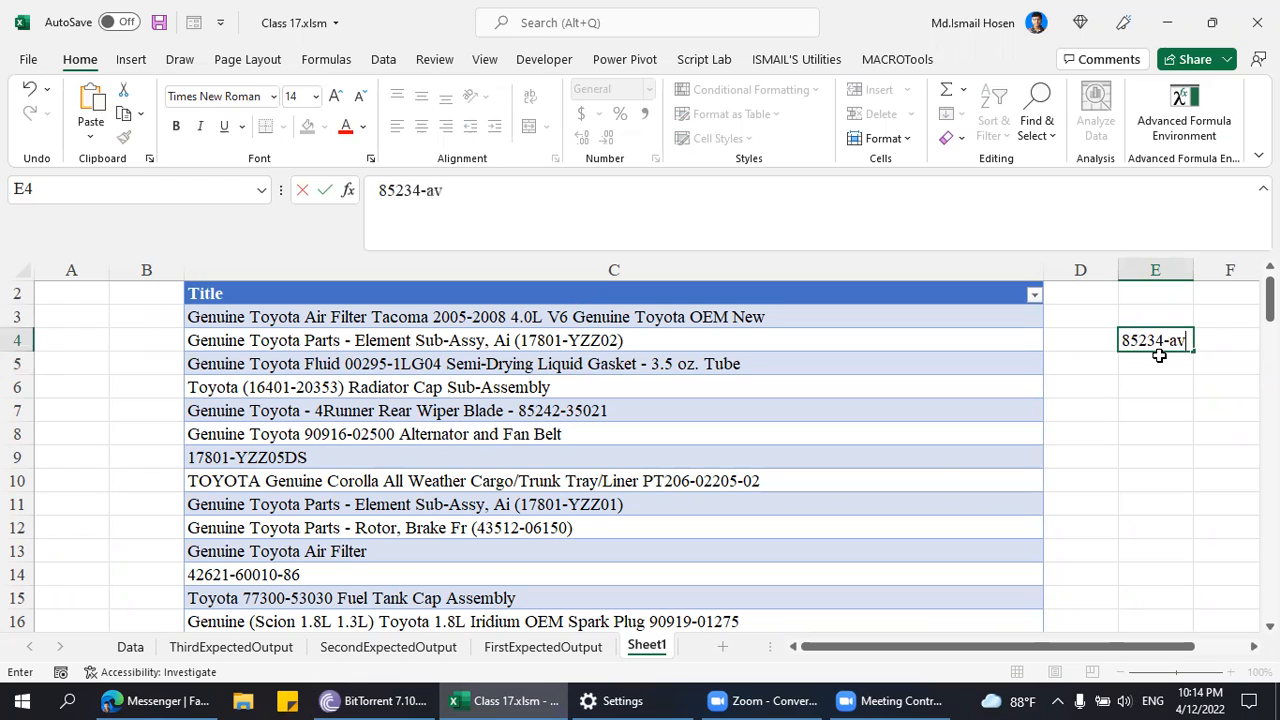
text(123)
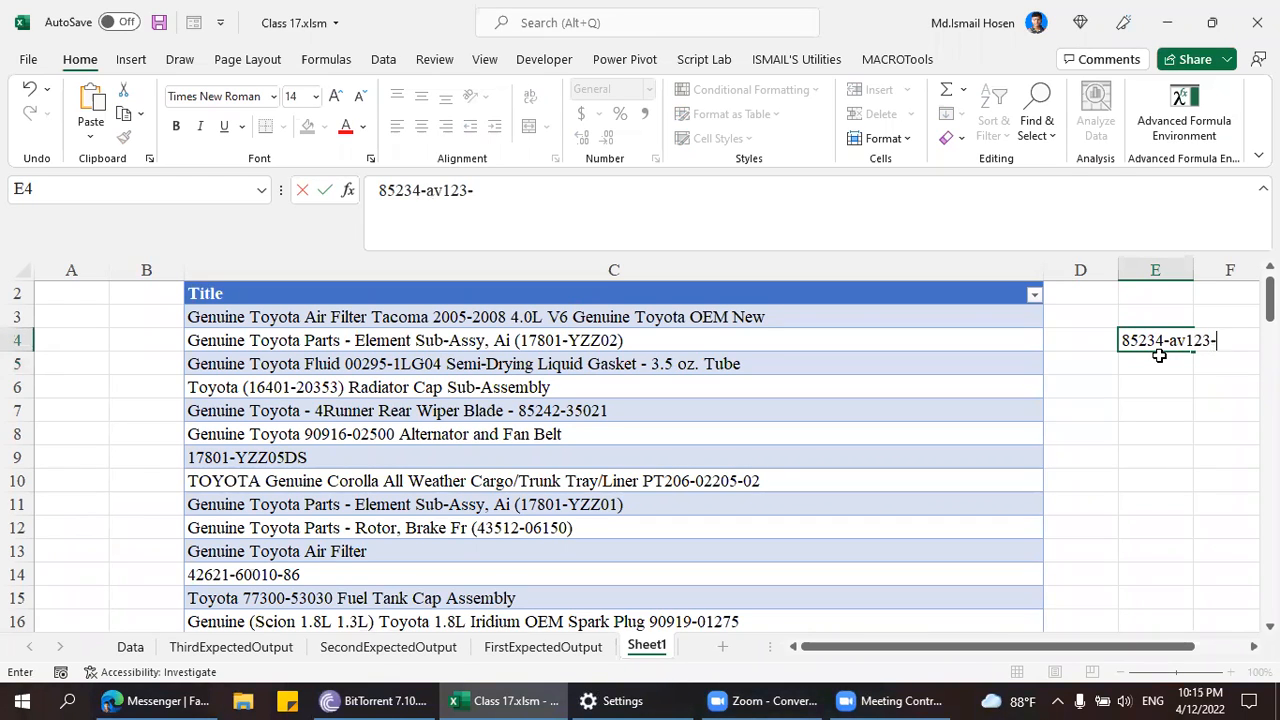
text(-f6987)
key(Return)
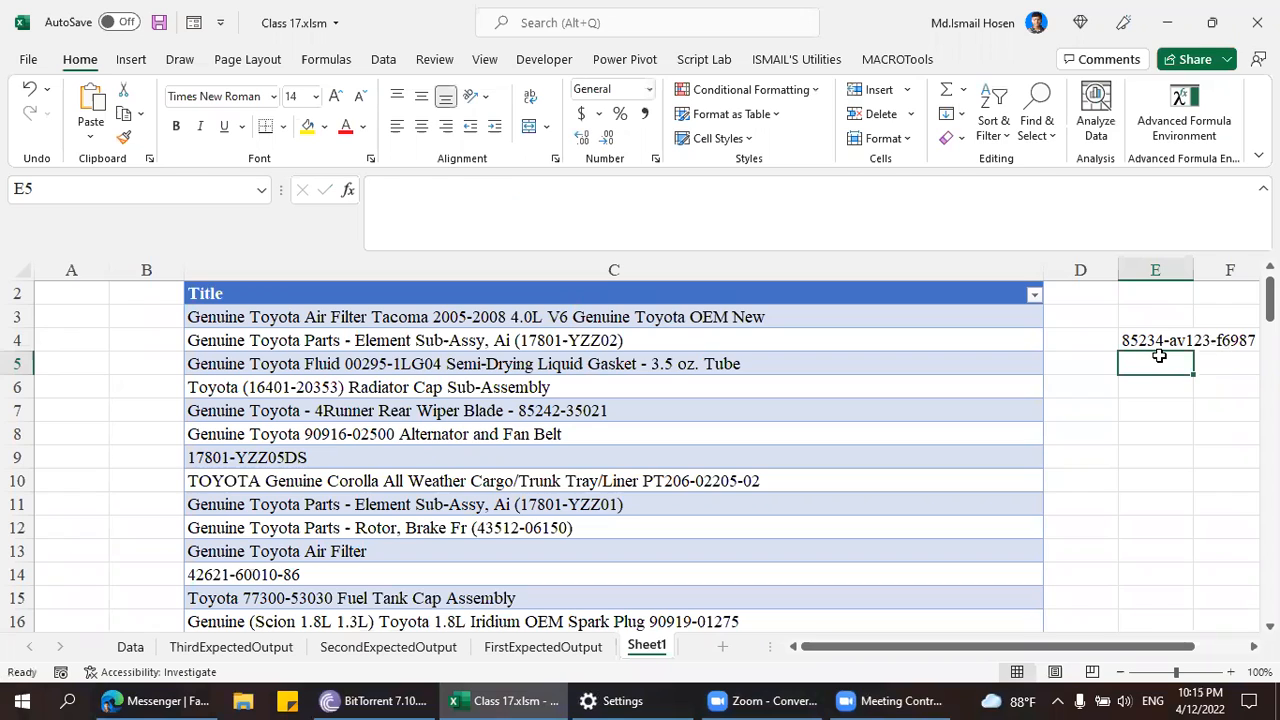
Inspect each hyphen-separated segment of the sample part number in cell E4, and clear the cell.
key(Up)
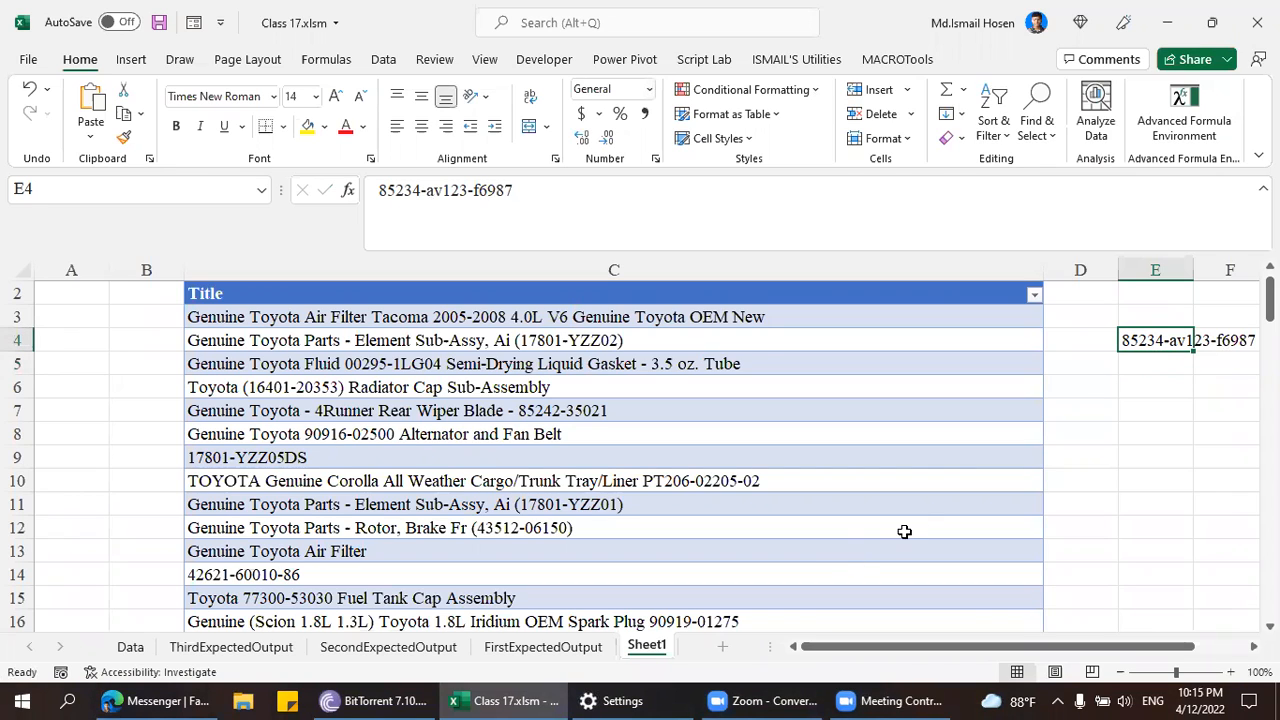
double_click(402, 192)
drag(426, 192, 470, 193)
double_click(500, 191)
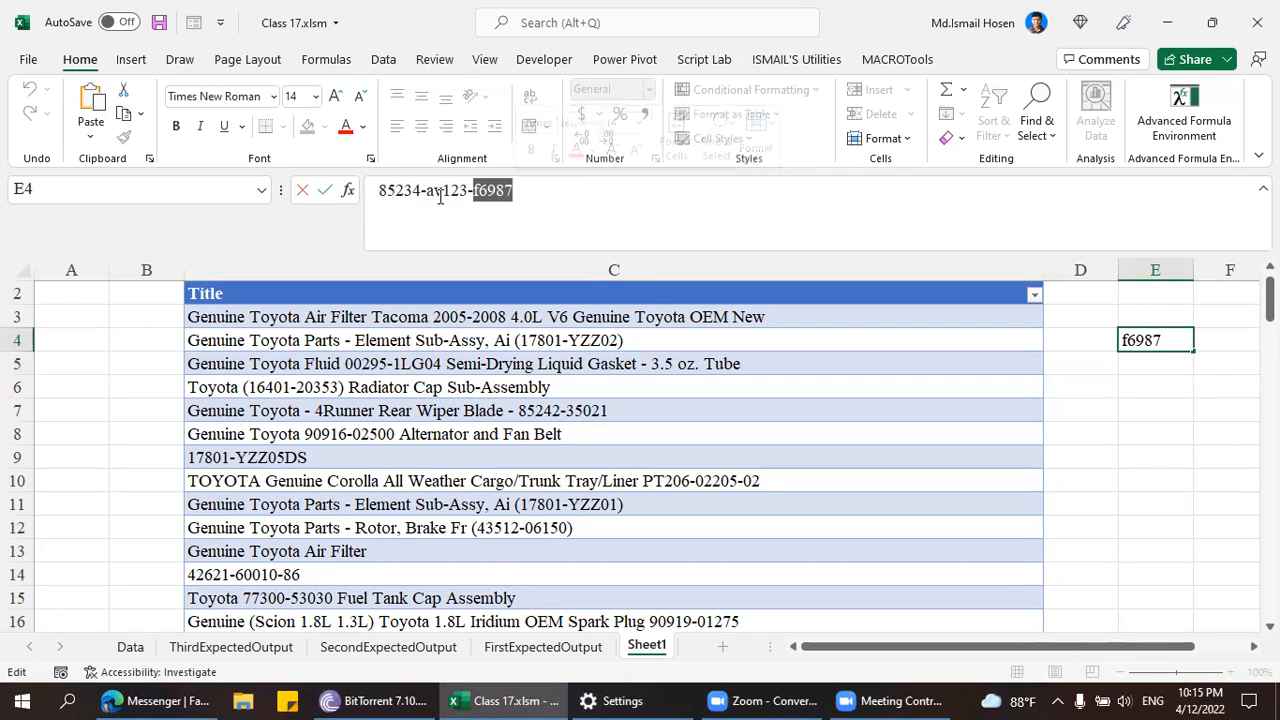
key(Return)
key(Up)
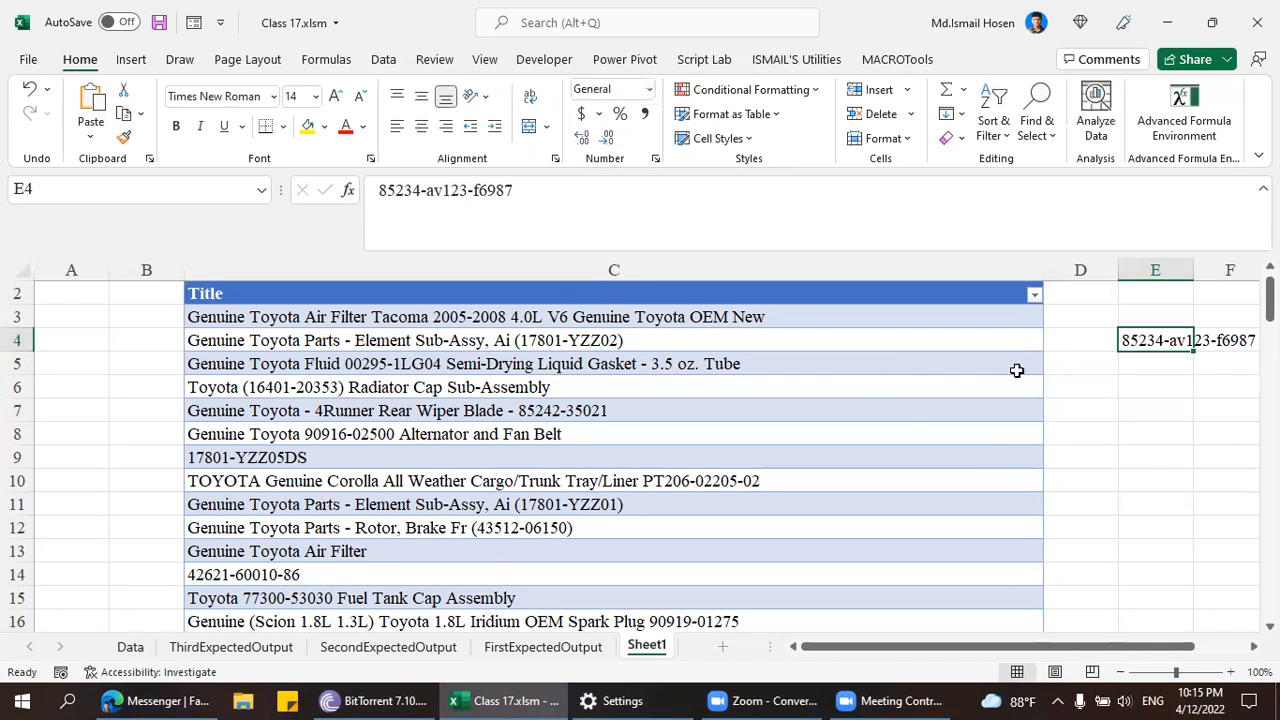
key(Delete)
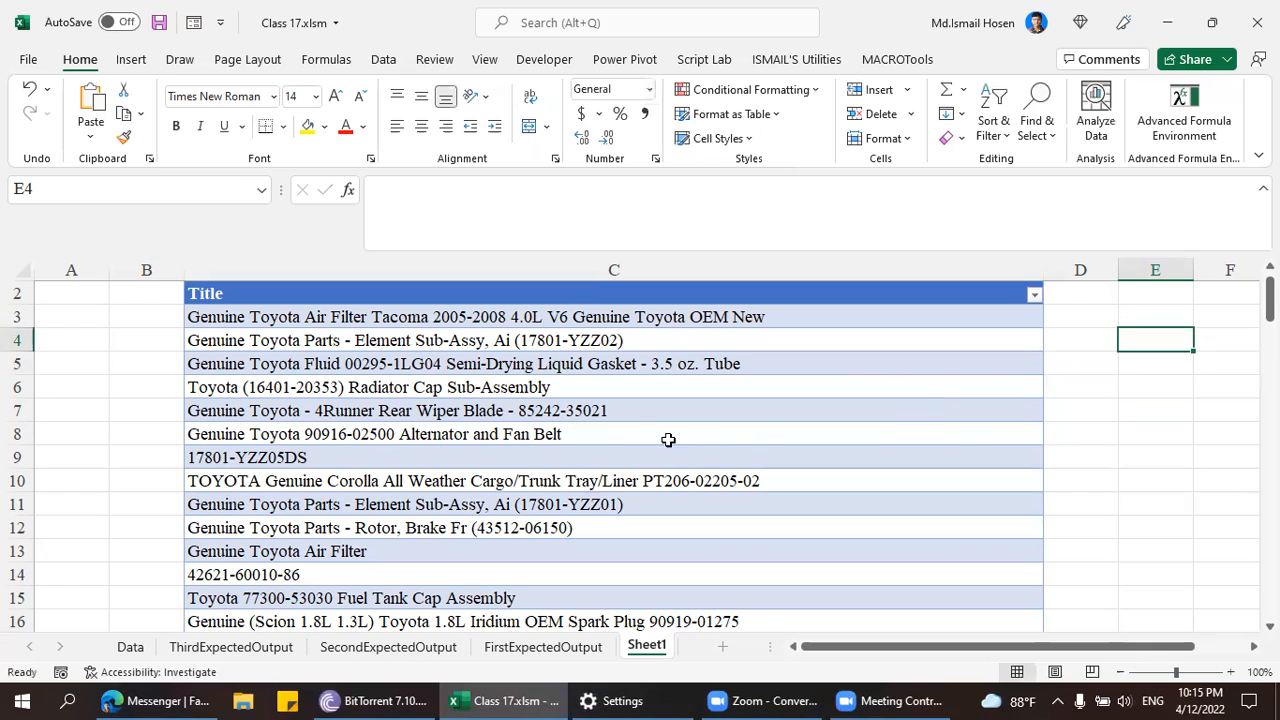
Look through the Title column on Sheet1 for the part number patterns, including the first two entries.
click(596, 337)
scroll(540, 403, down, 1)
scroll(540, 403, down, 15)
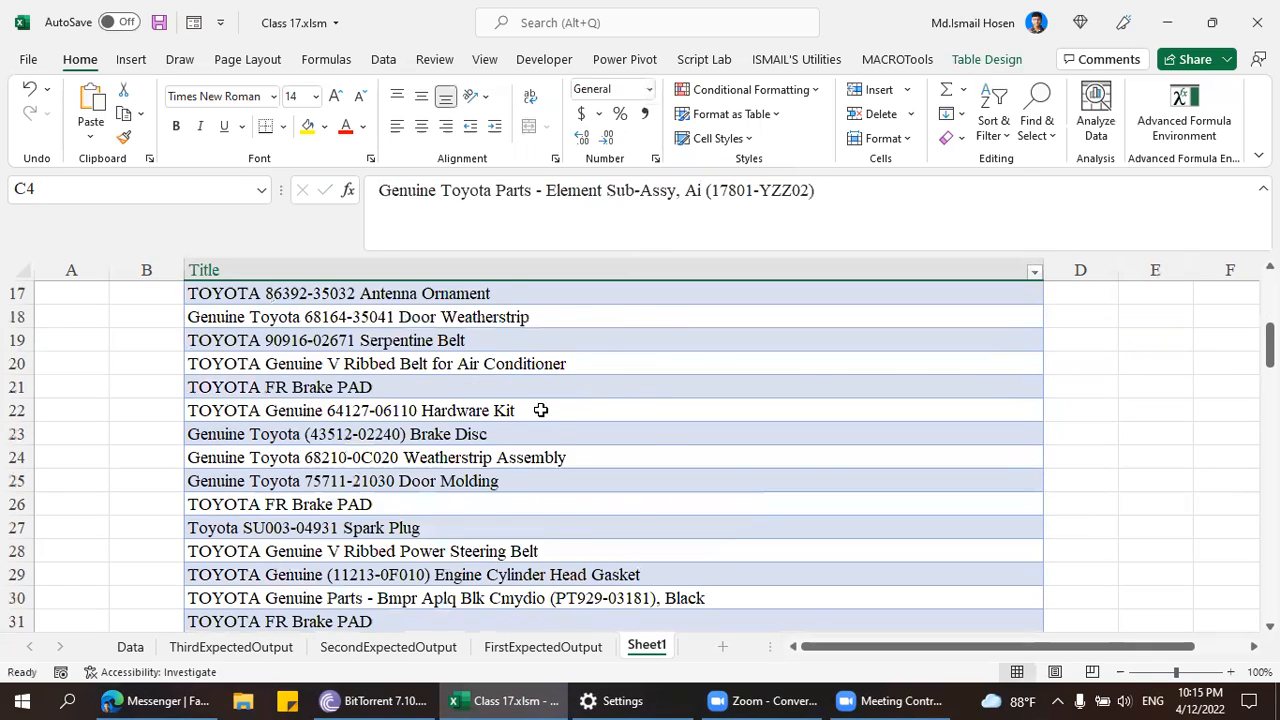
scroll(543, 418, down, 6)
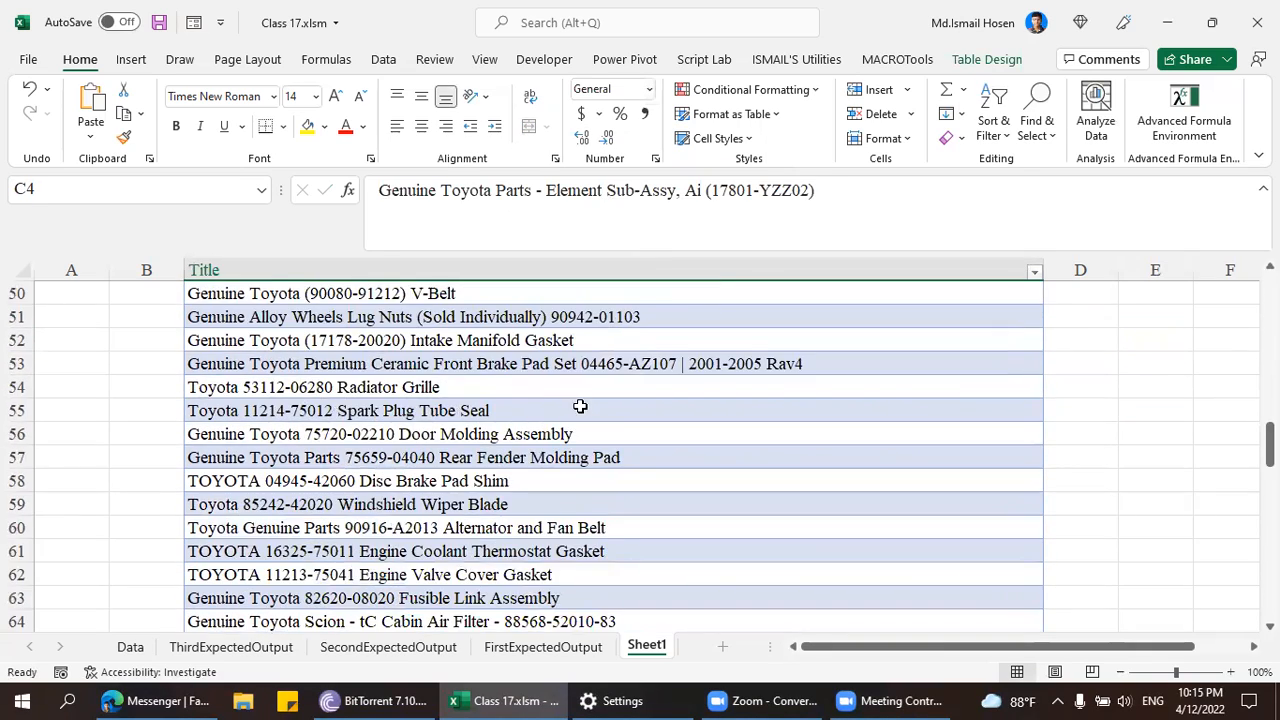
scroll(354, 457, up, 17)
scroll(358, 457, up, 5)
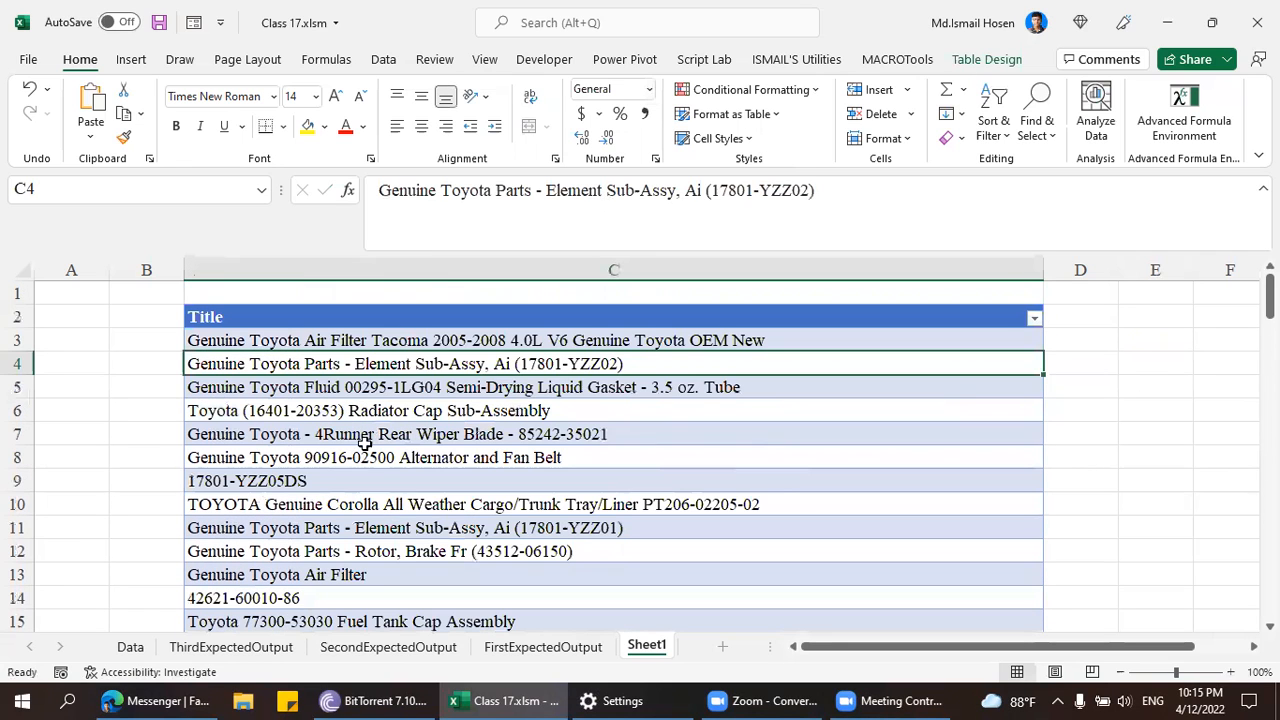
click(578, 336)
click(504, 370)
click(510, 340)
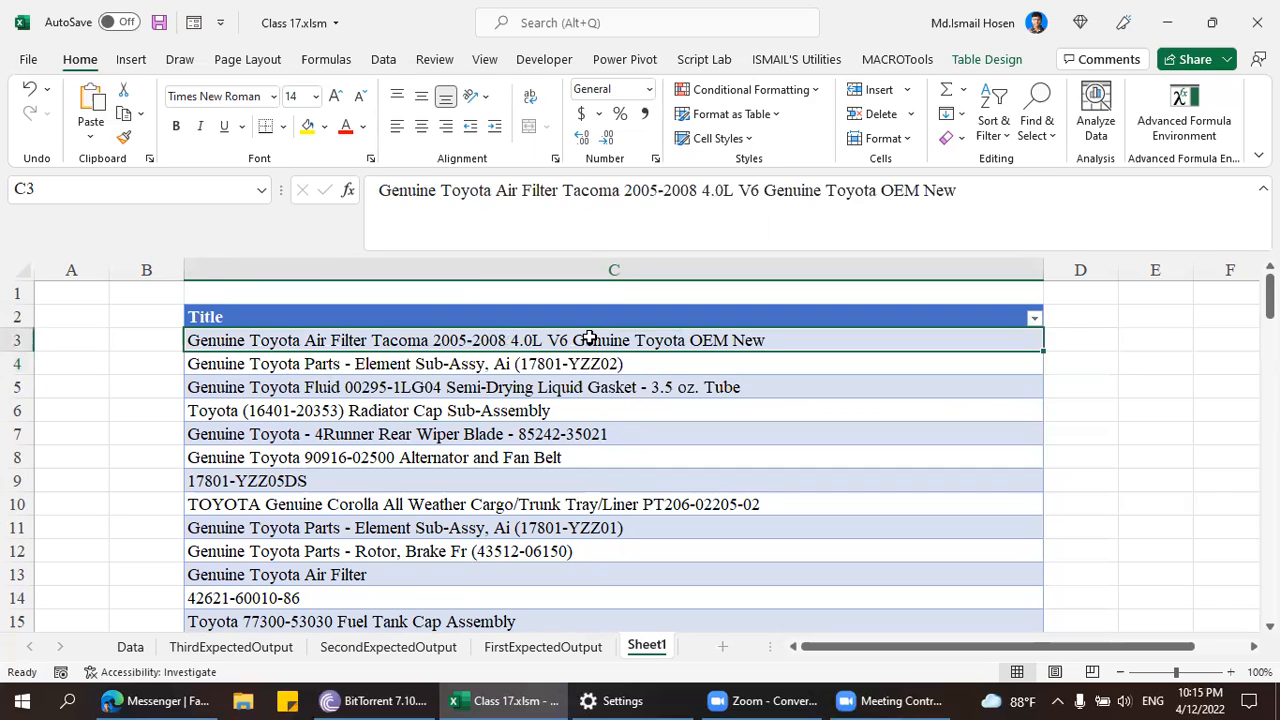
click(547, 366)
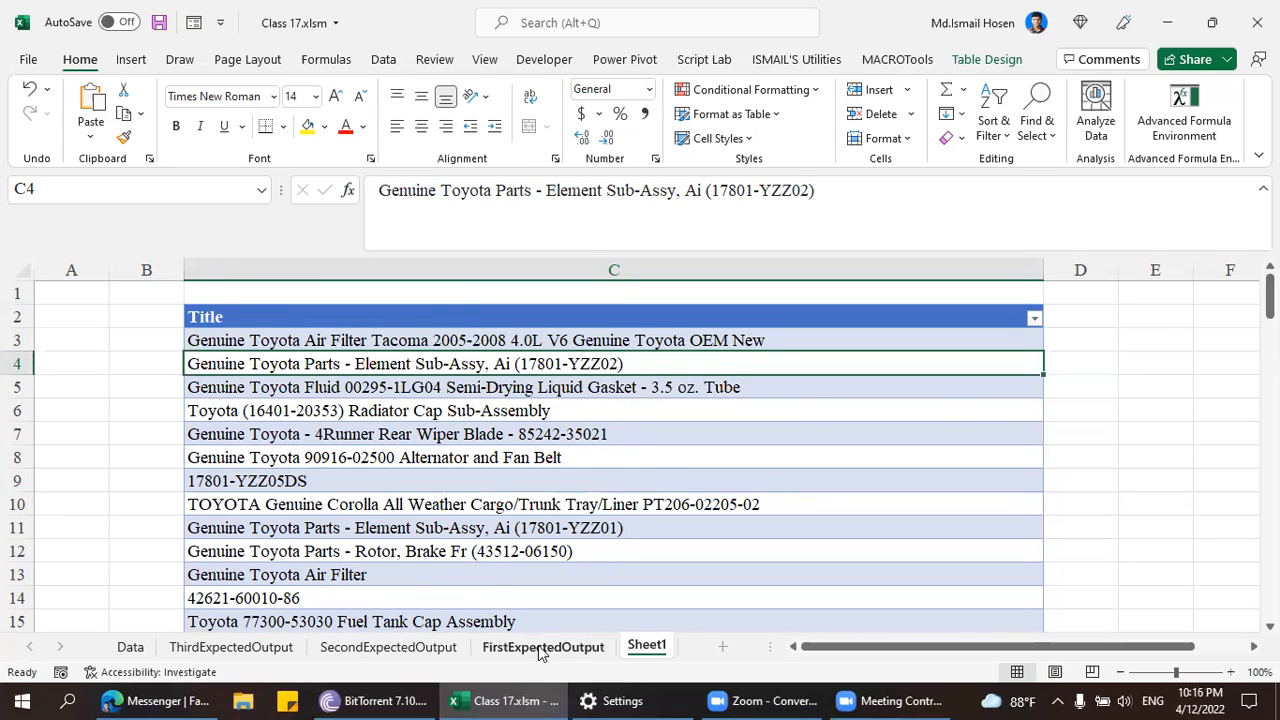
click(226, 650)
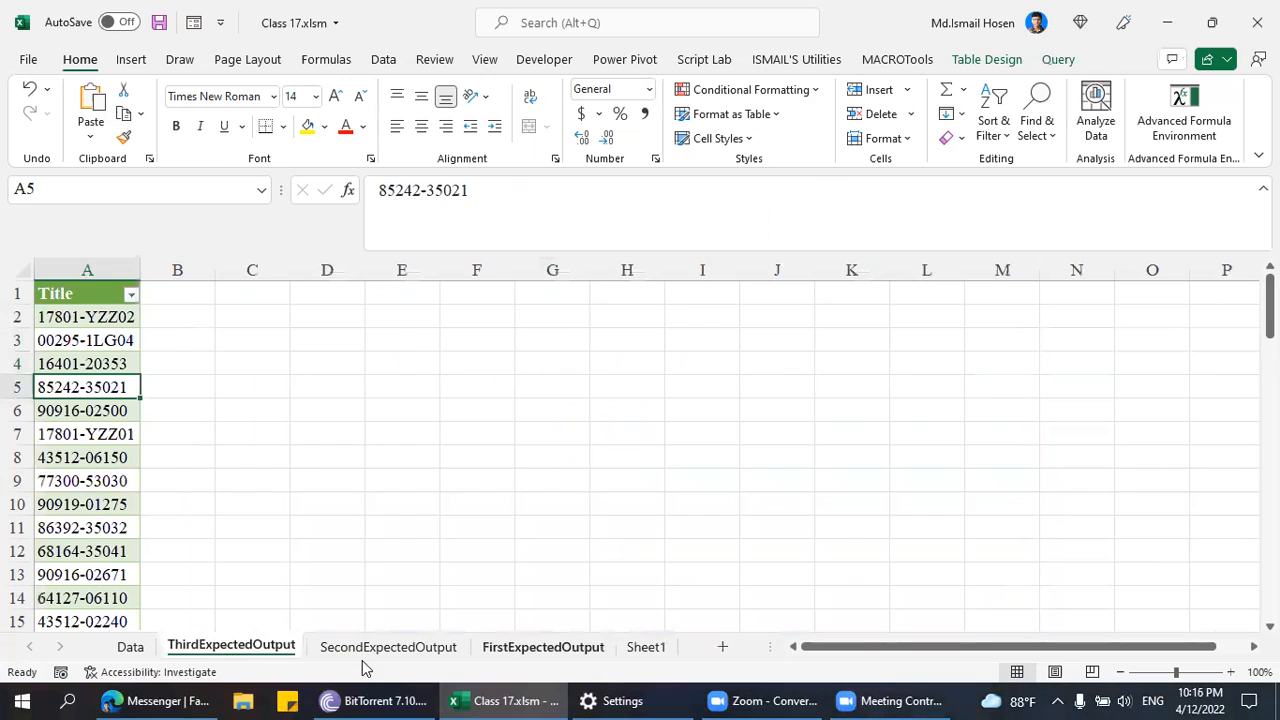
click(543, 647)
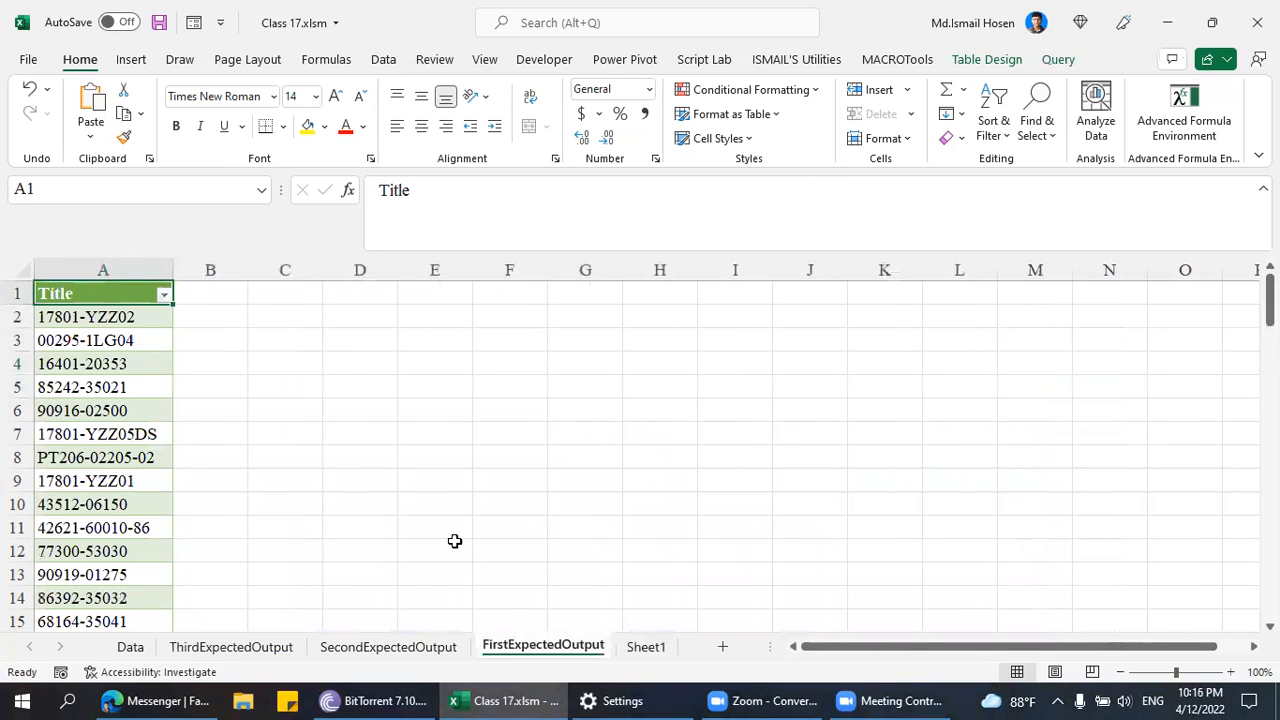
click(64, 317)
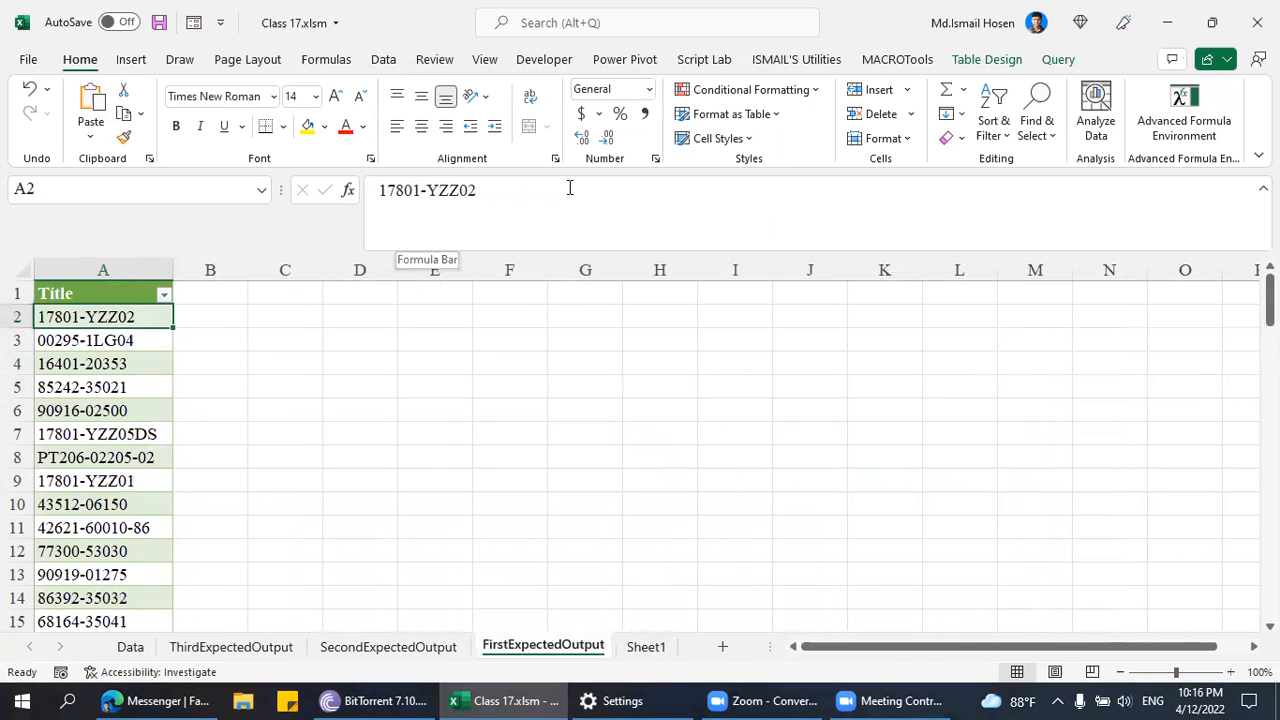
click(80, 358)
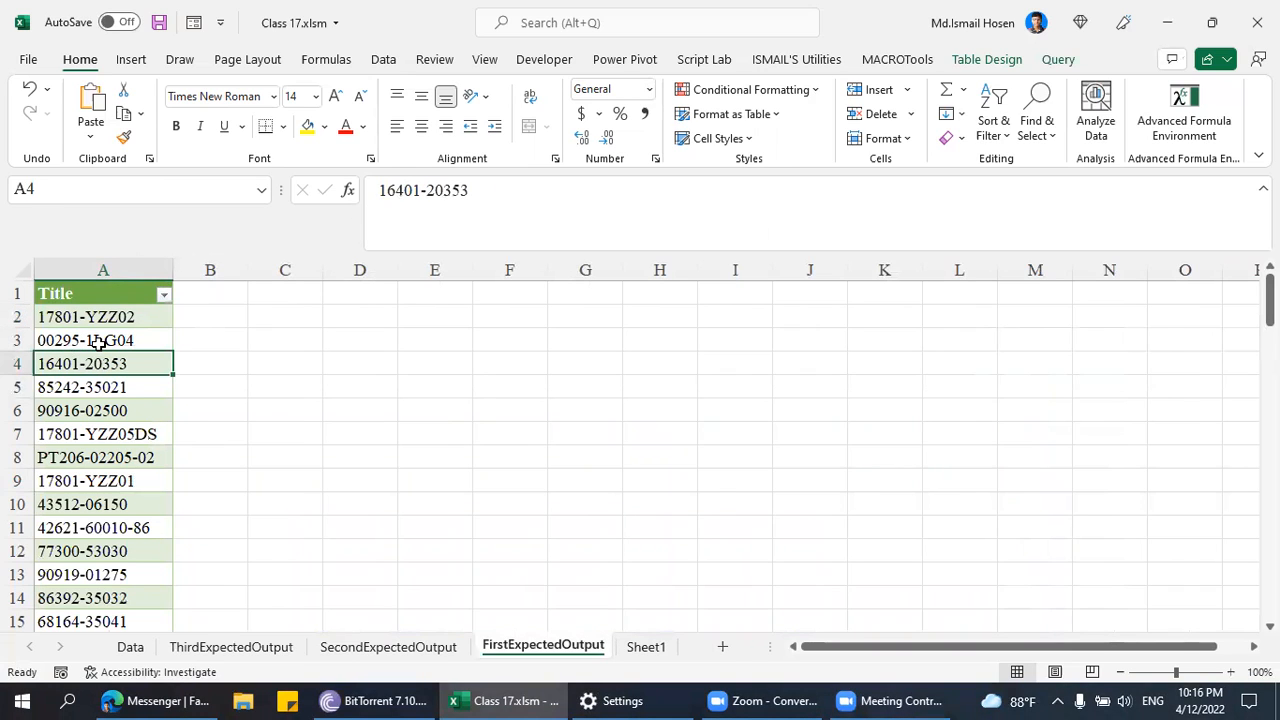
click(101, 343)
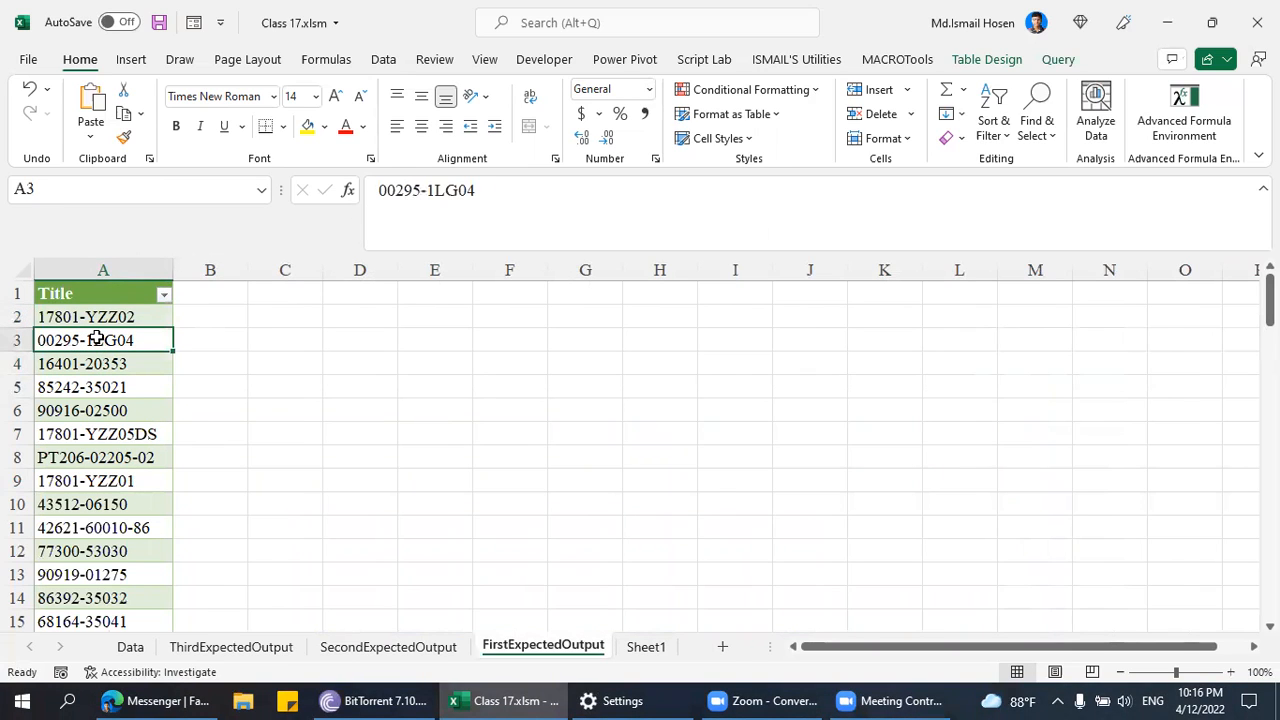
click(102, 362)
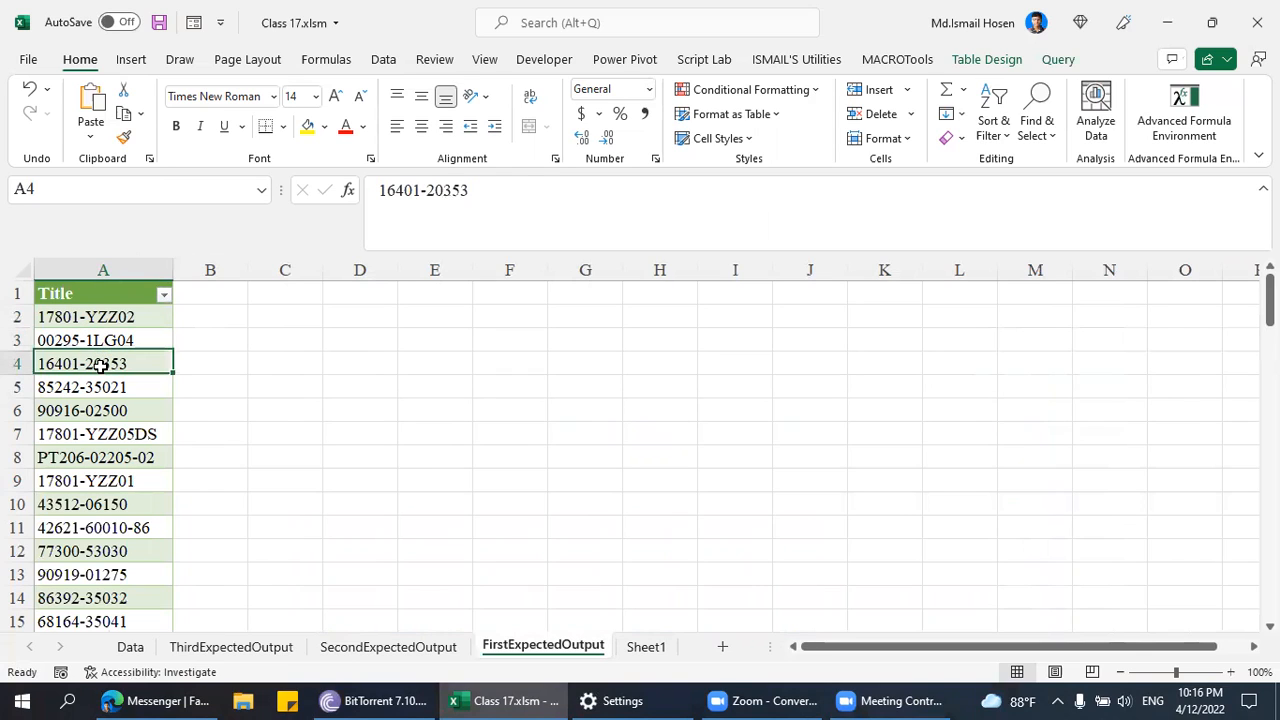
click(99, 454)
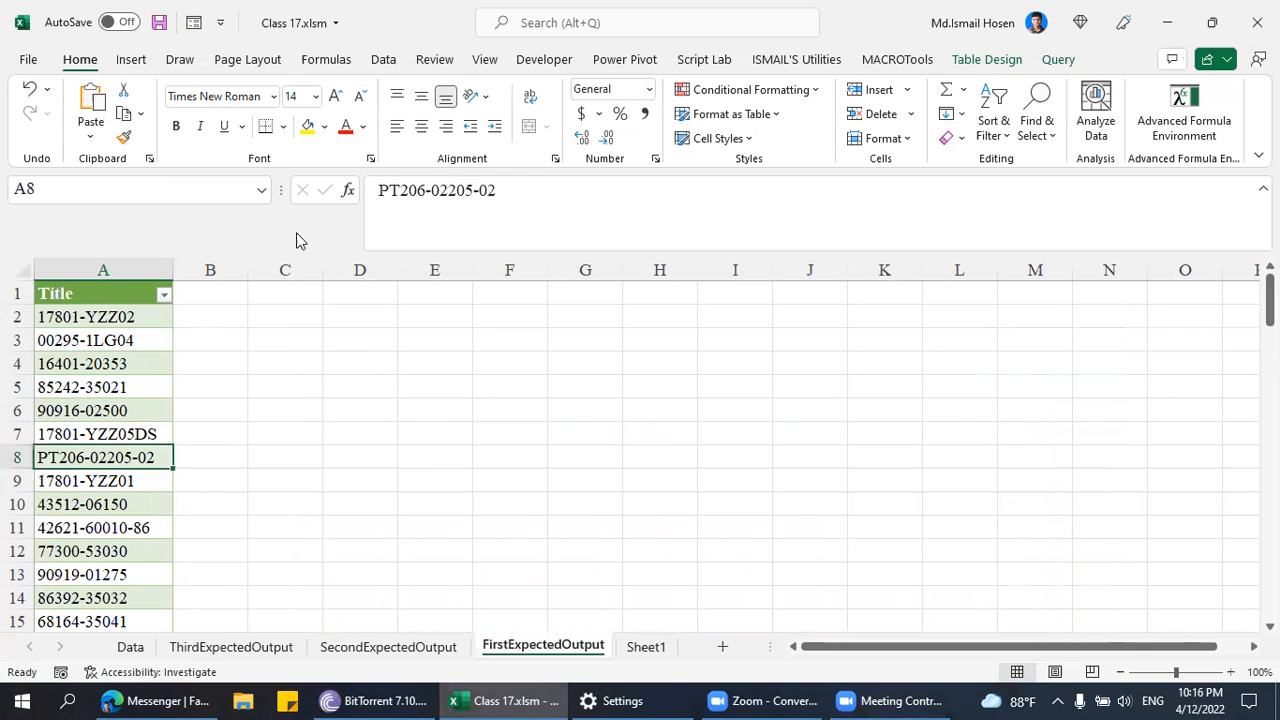
drag(380, 190, 423, 189)
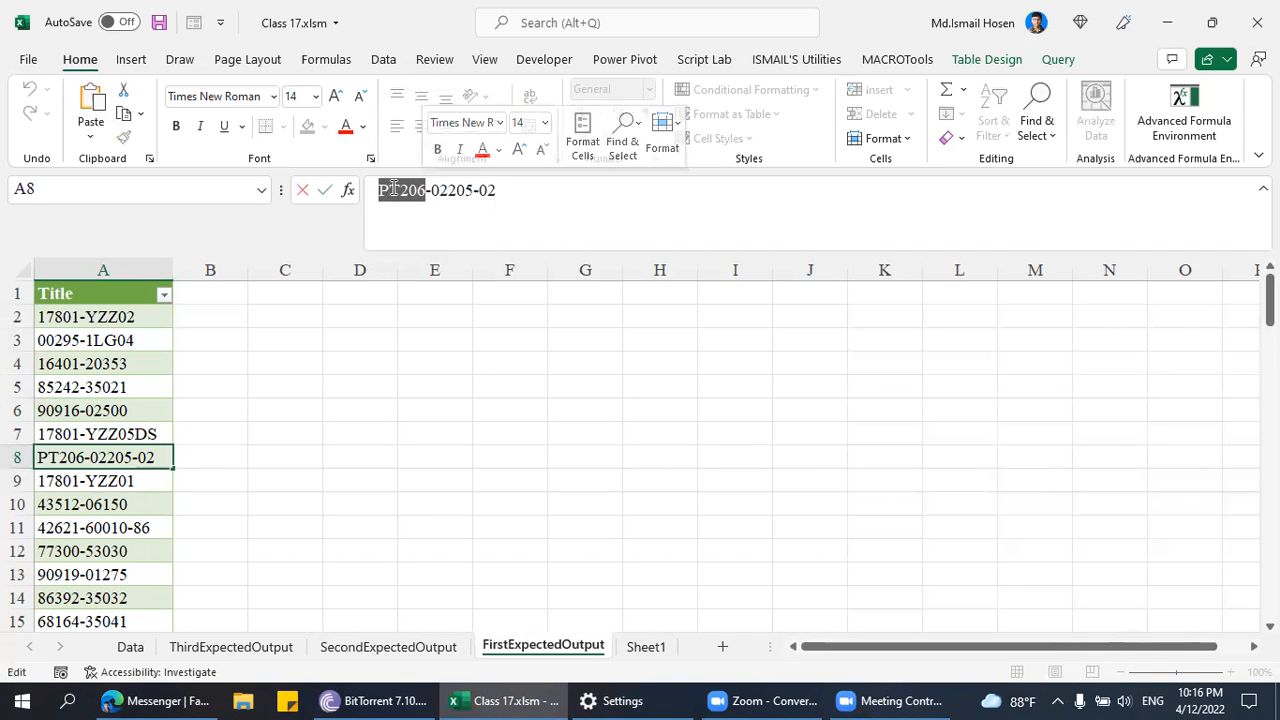
click(128, 402)
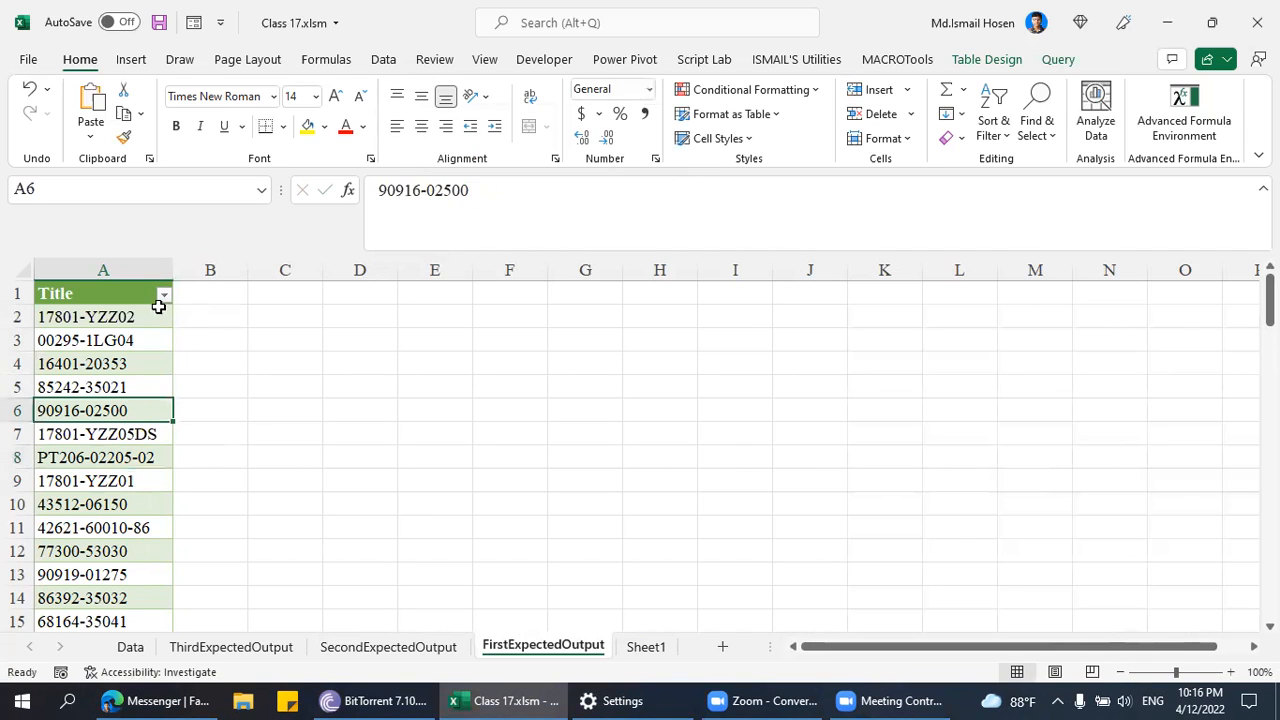
key(ctrl+Page_Up)
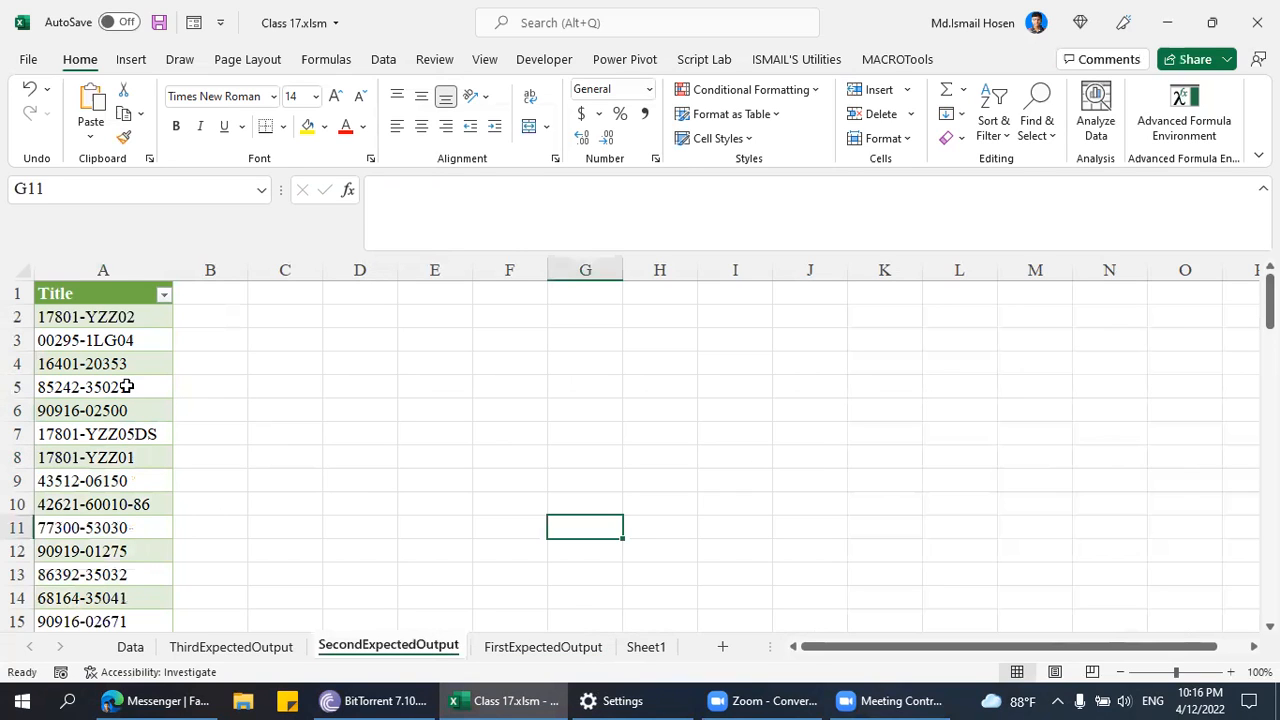
click(124, 386)
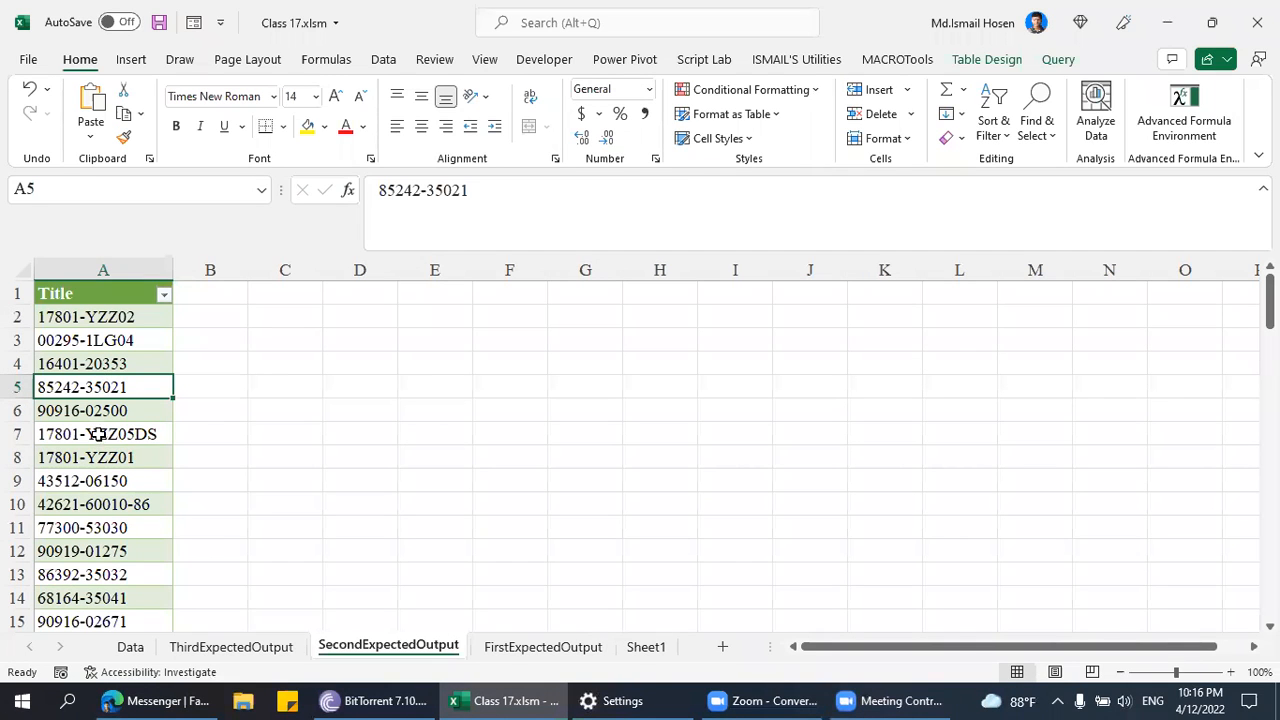
key(ctrl+Page_Down)
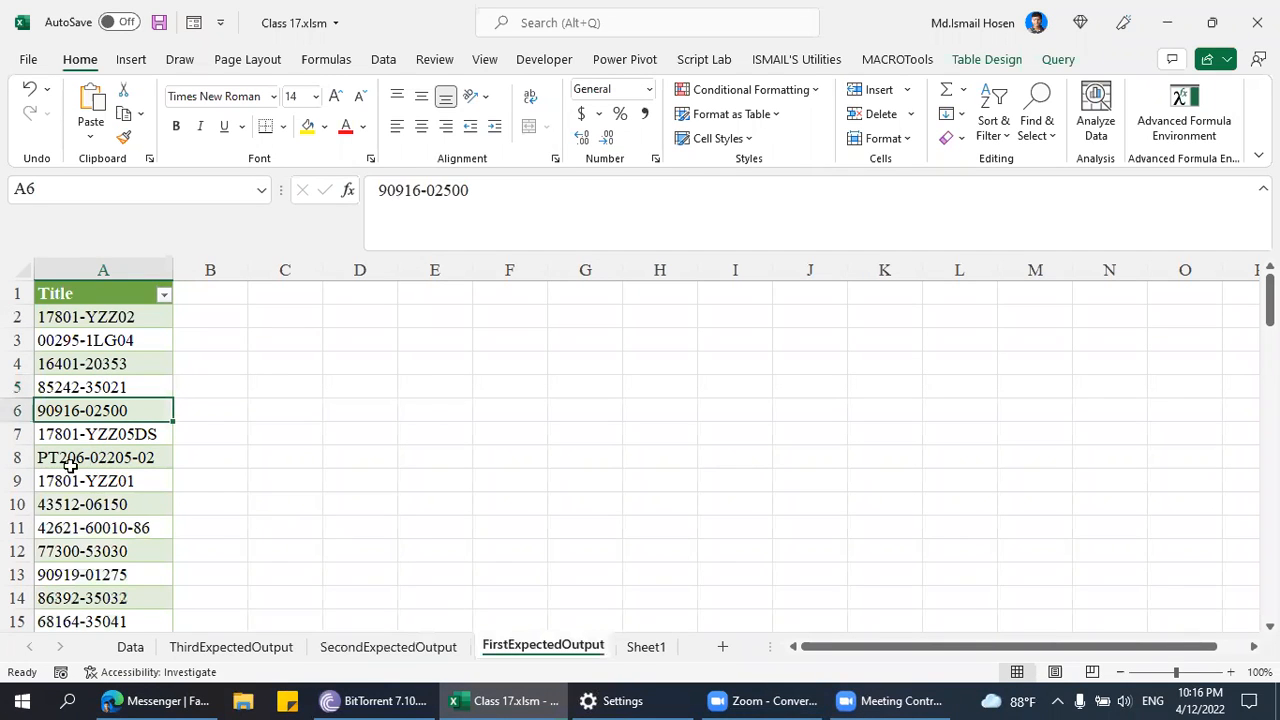
key(ctrl+Page_Up)
click(123, 432)
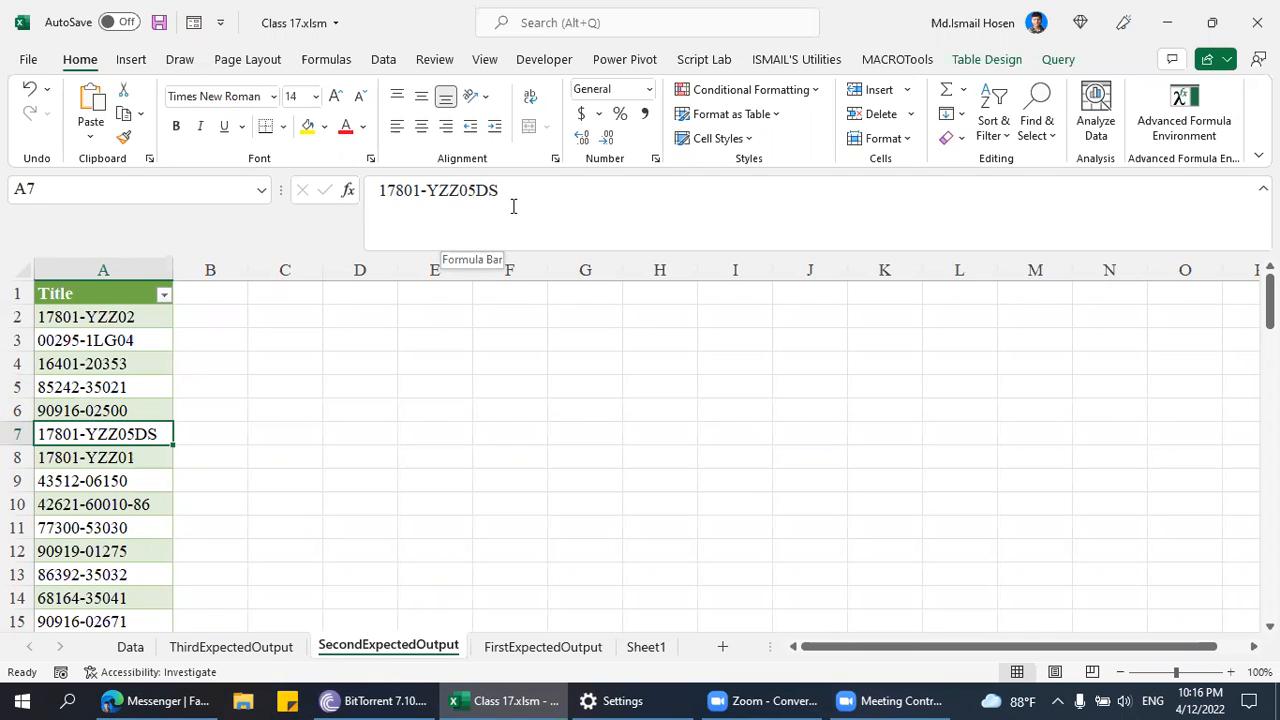
drag(434, 196, 500, 191)
click(422, 191)
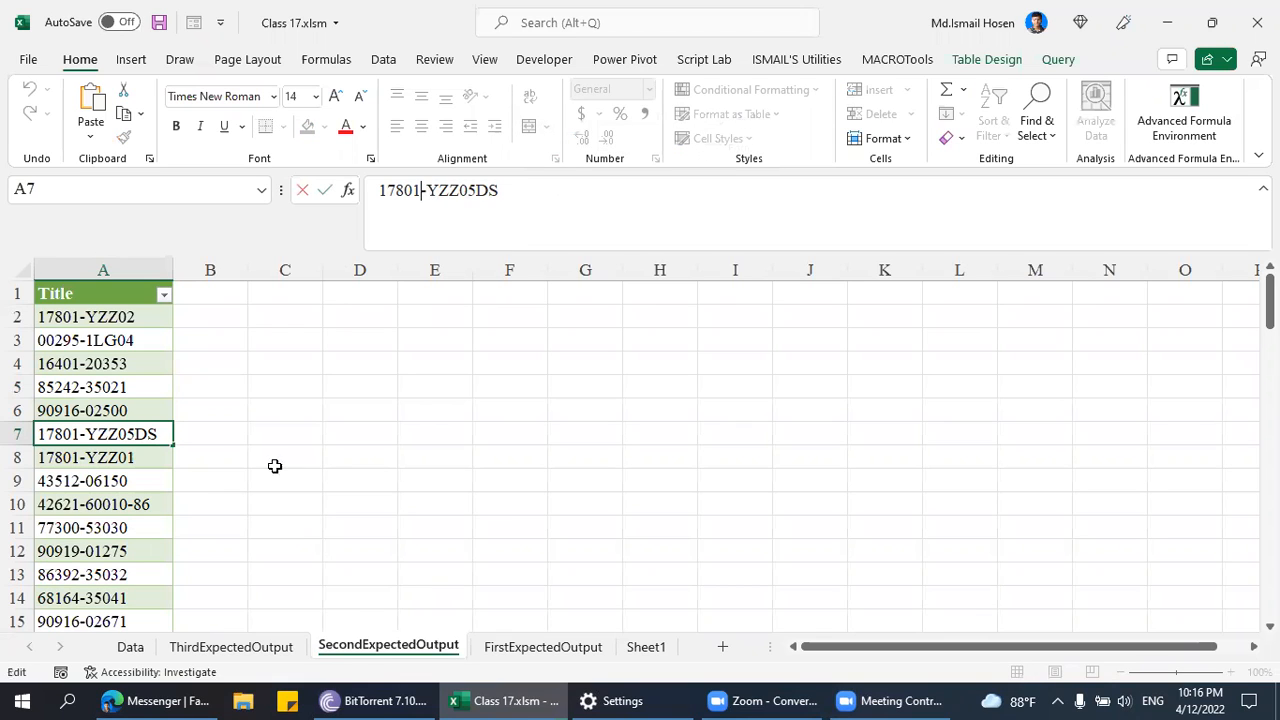
click(149, 503)
double_click(480, 190)
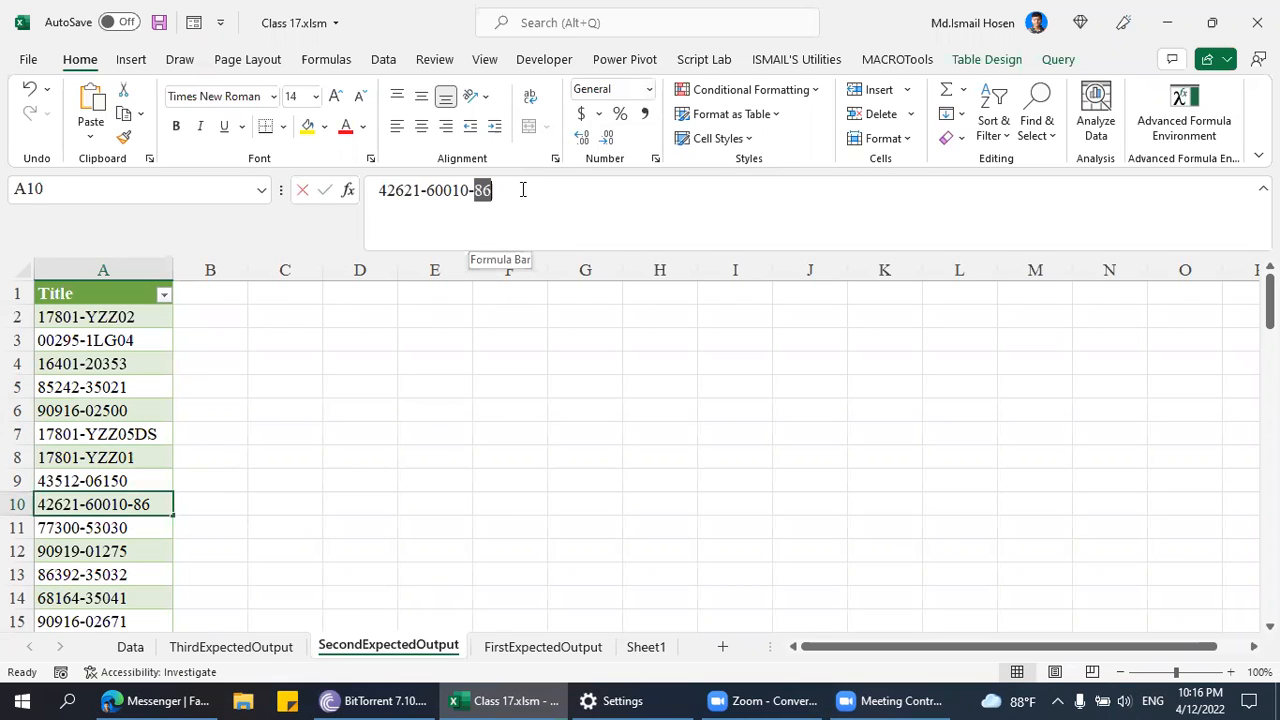
click(188, 483)
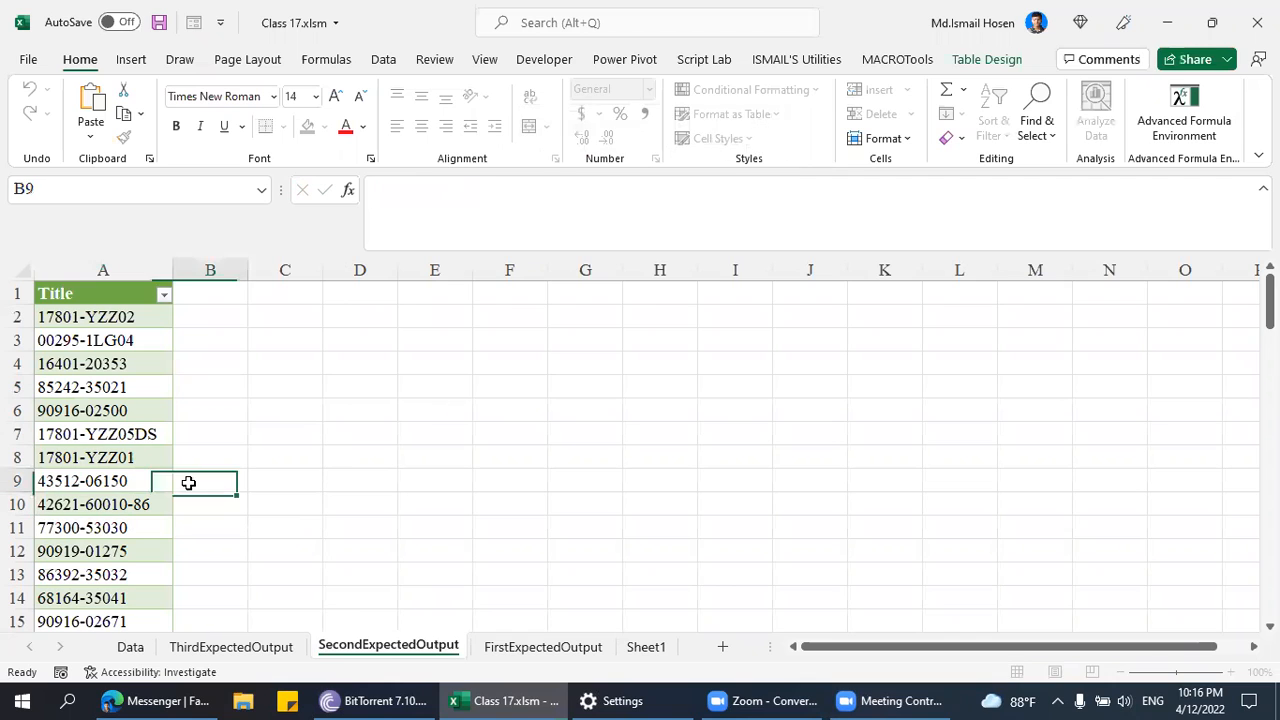
click(262, 650)
click(118, 504)
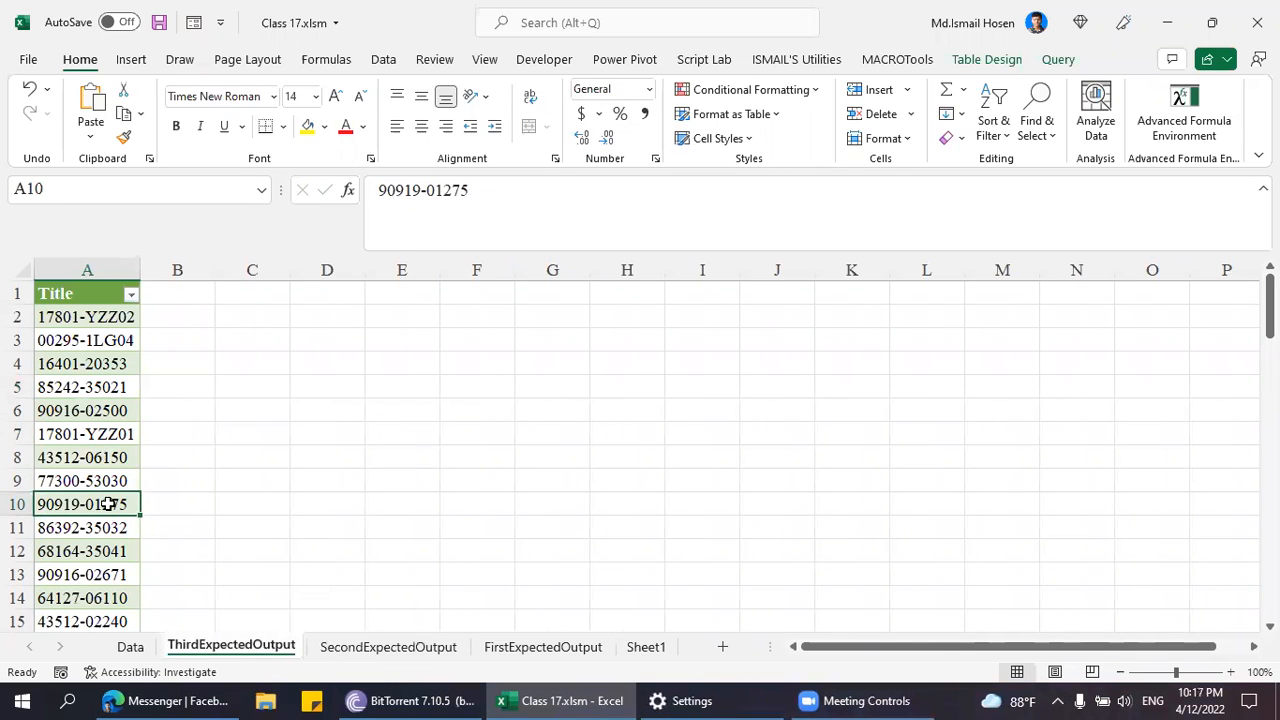
click(132, 434)
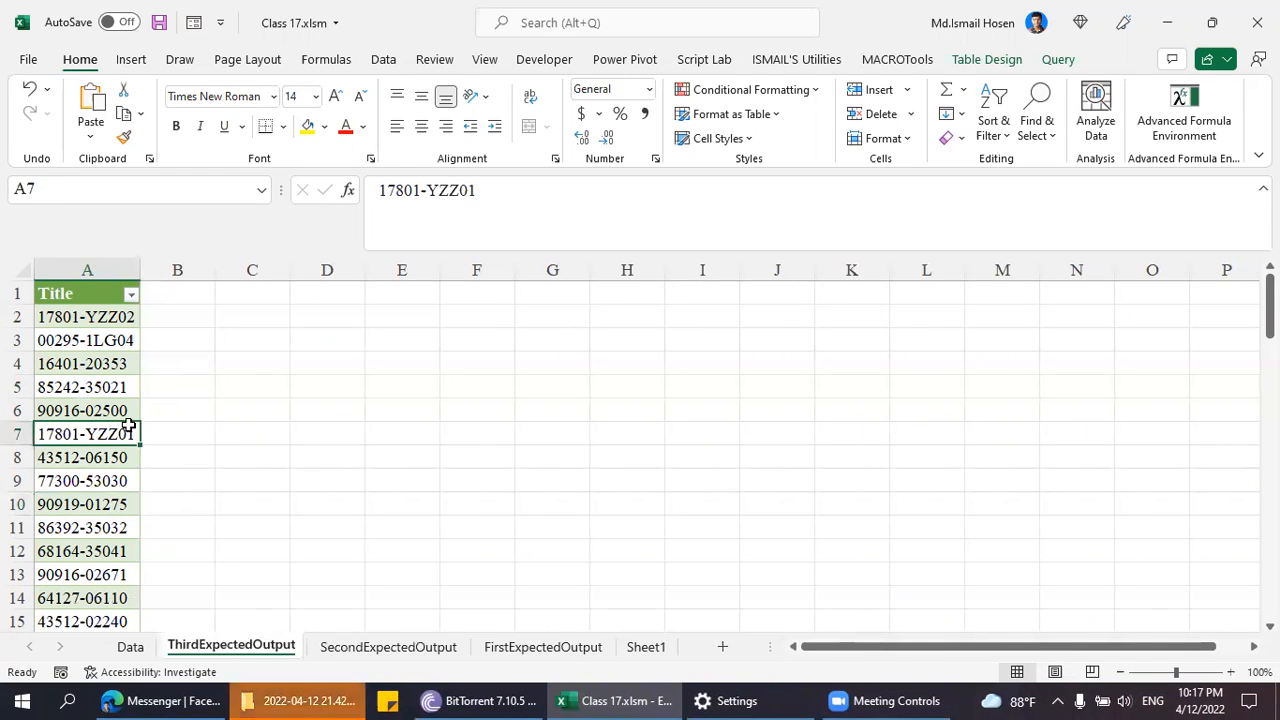
click(125, 478)
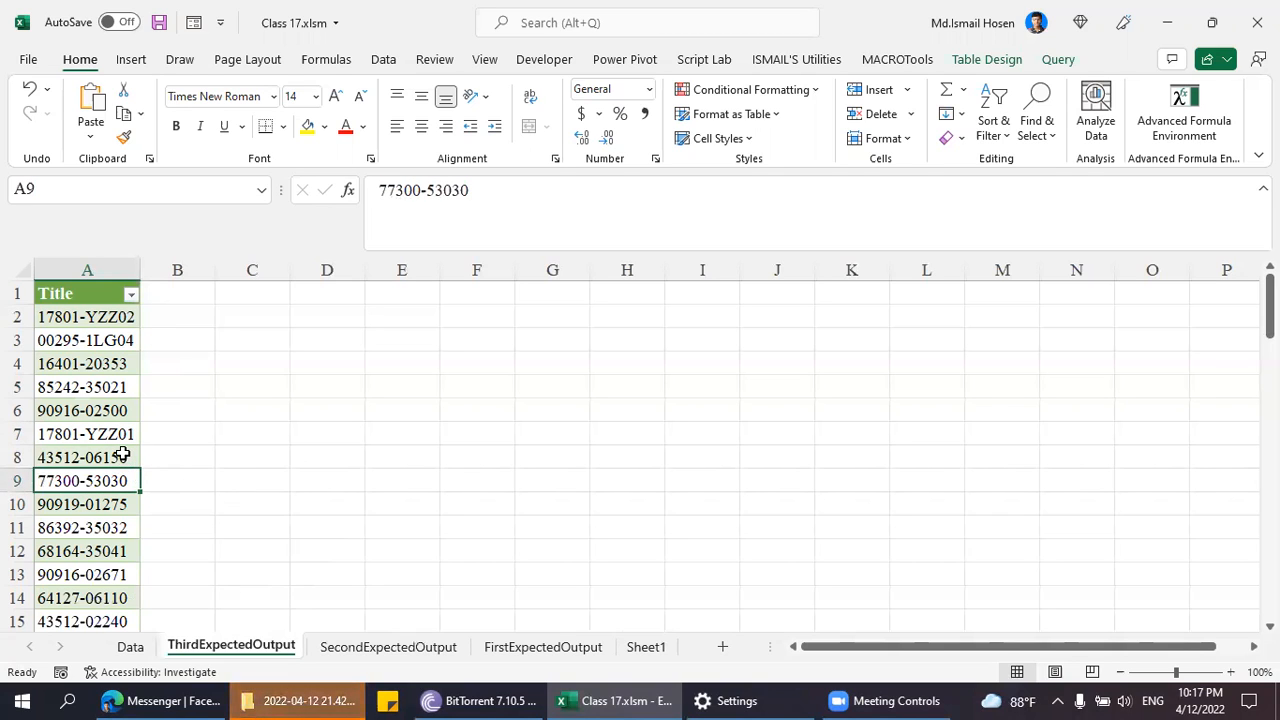
click(120, 452)
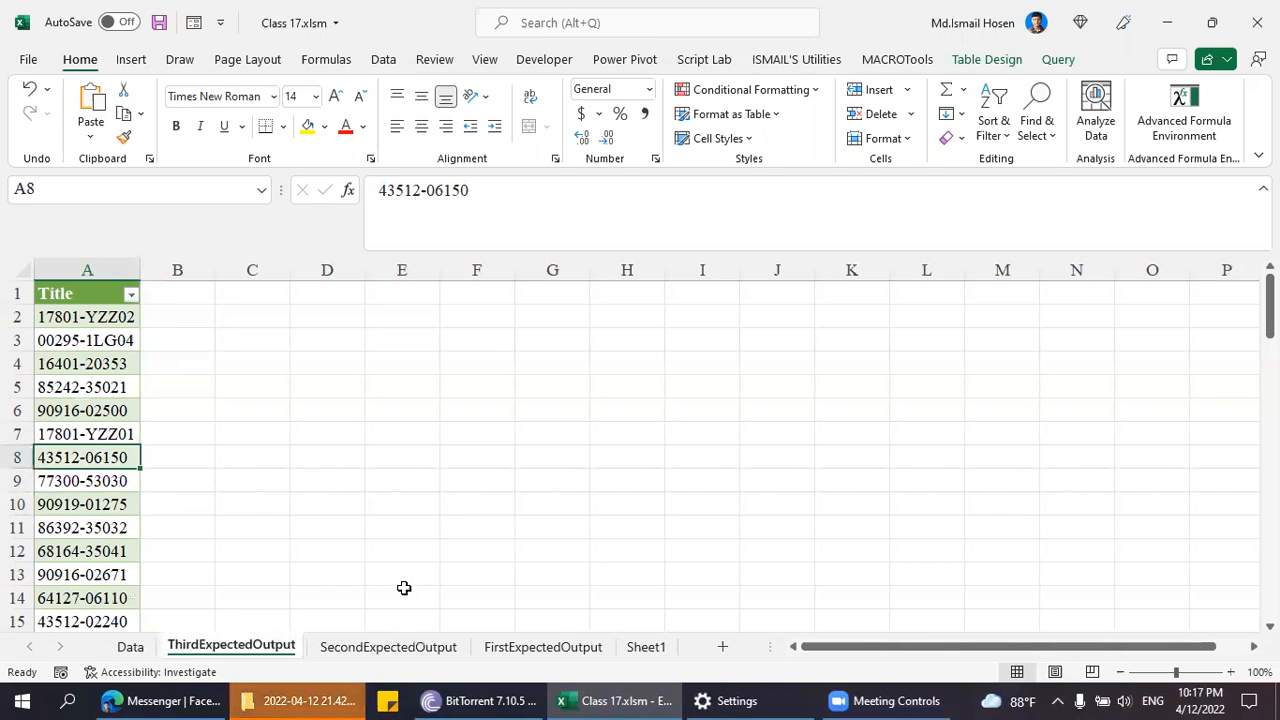
click(126, 488)
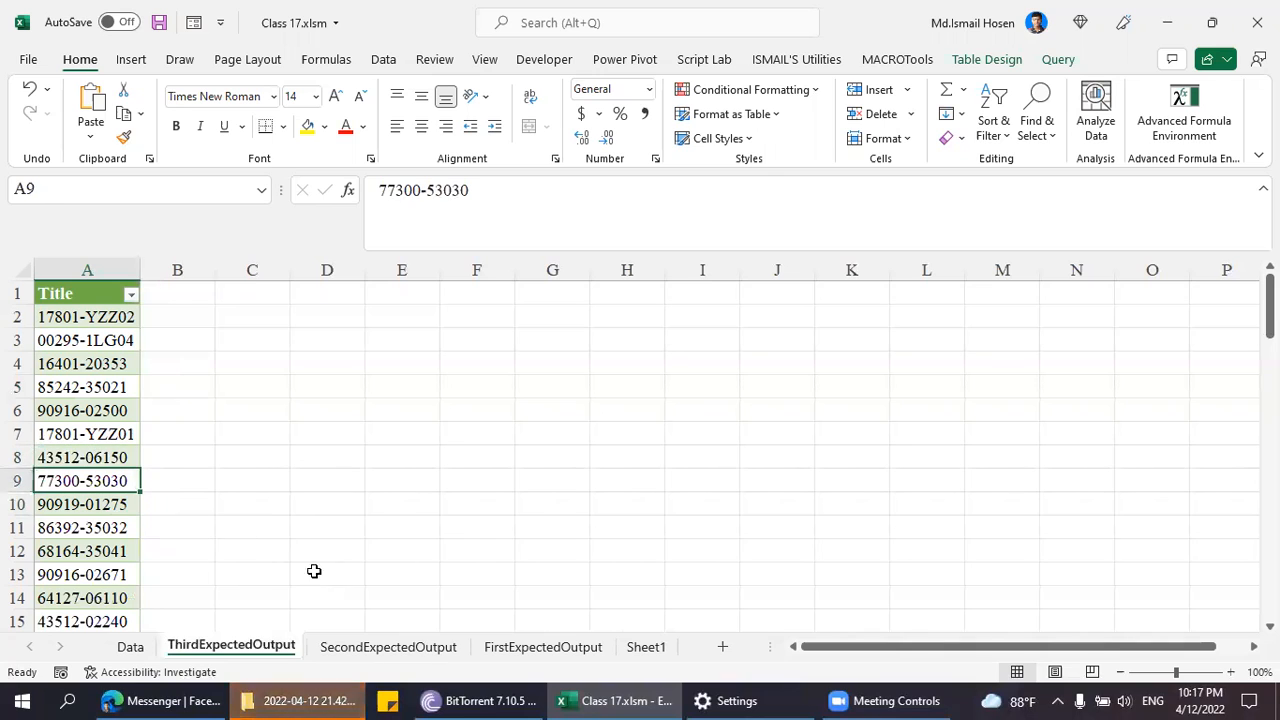
click(360, 647)
click(118, 402)
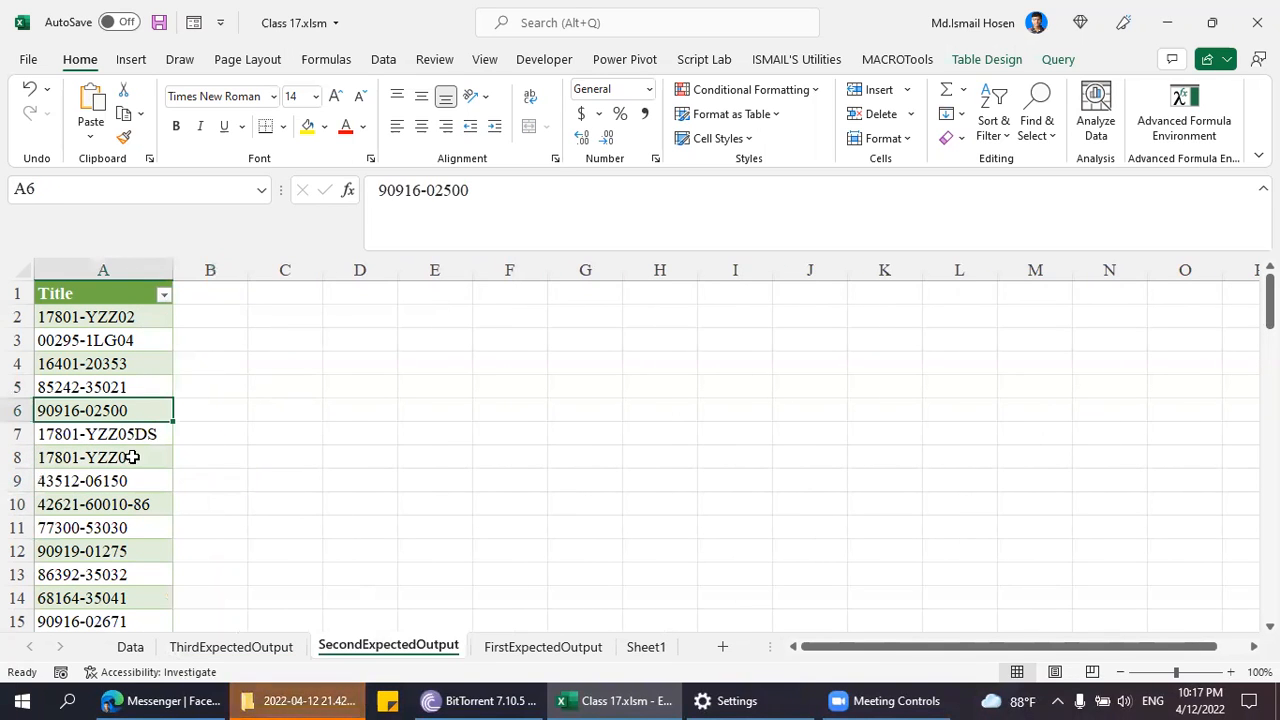
click(154, 510)
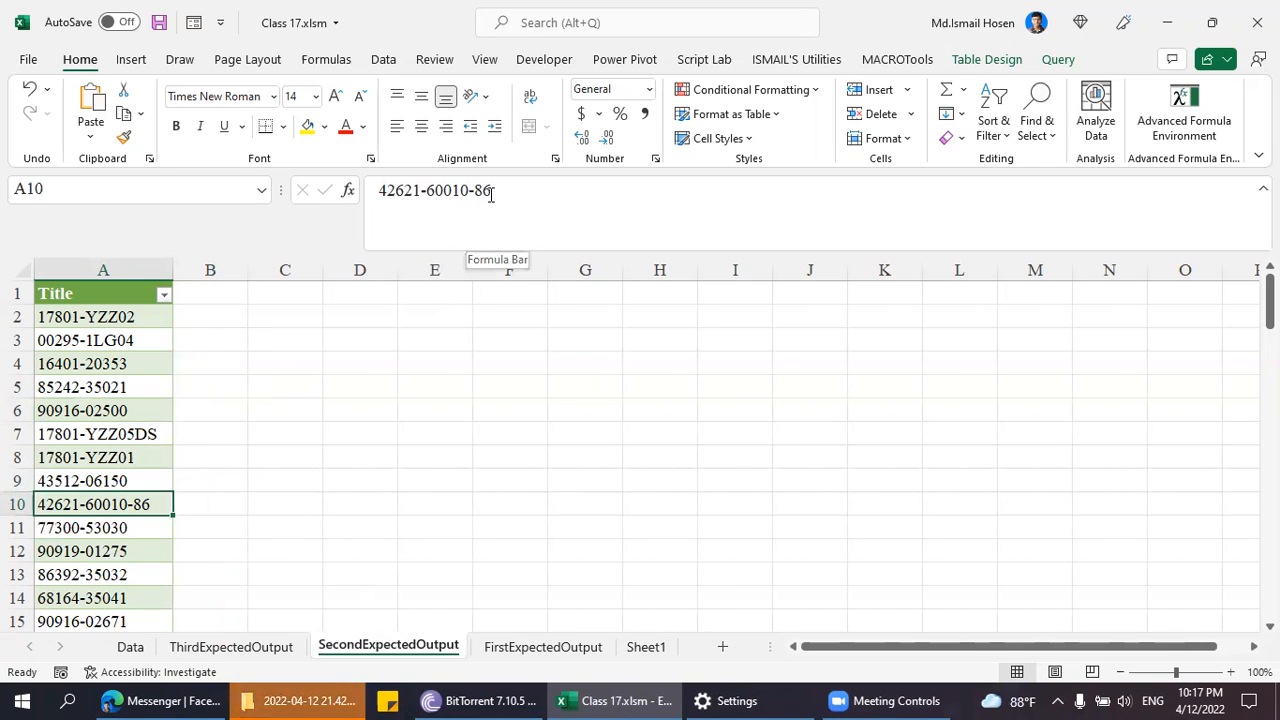
click(504, 194)
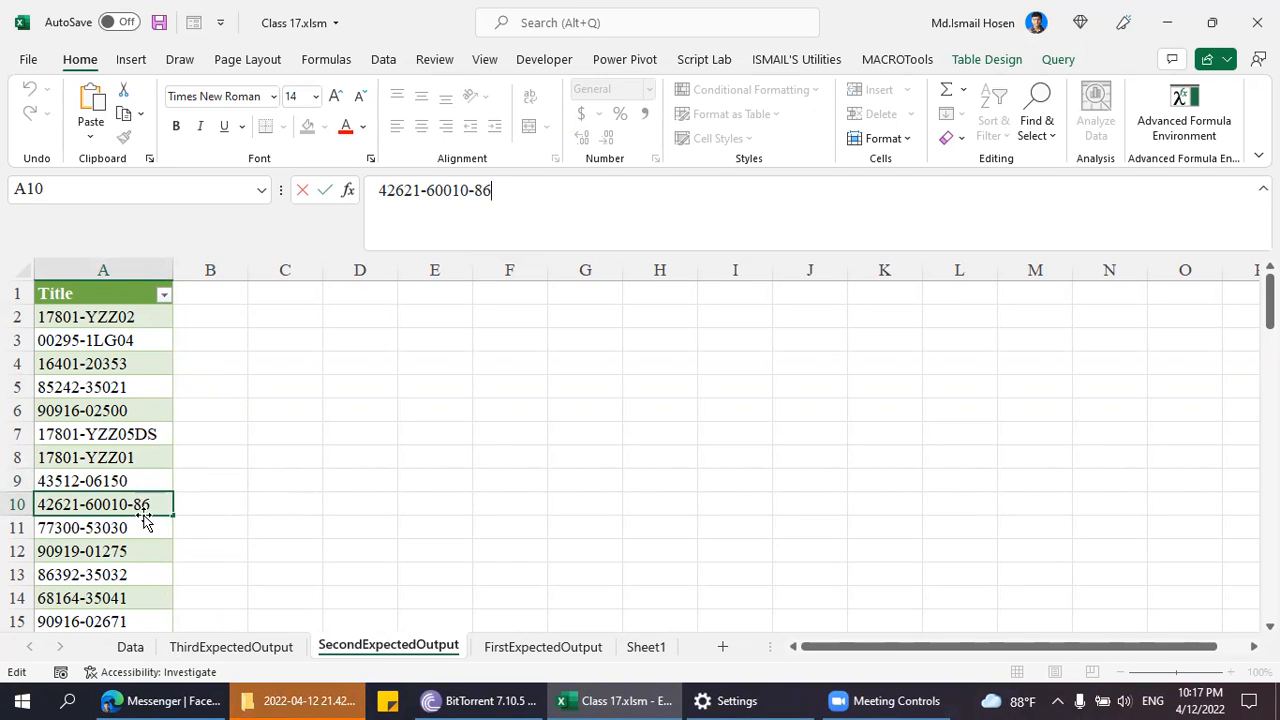
click(266, 466)
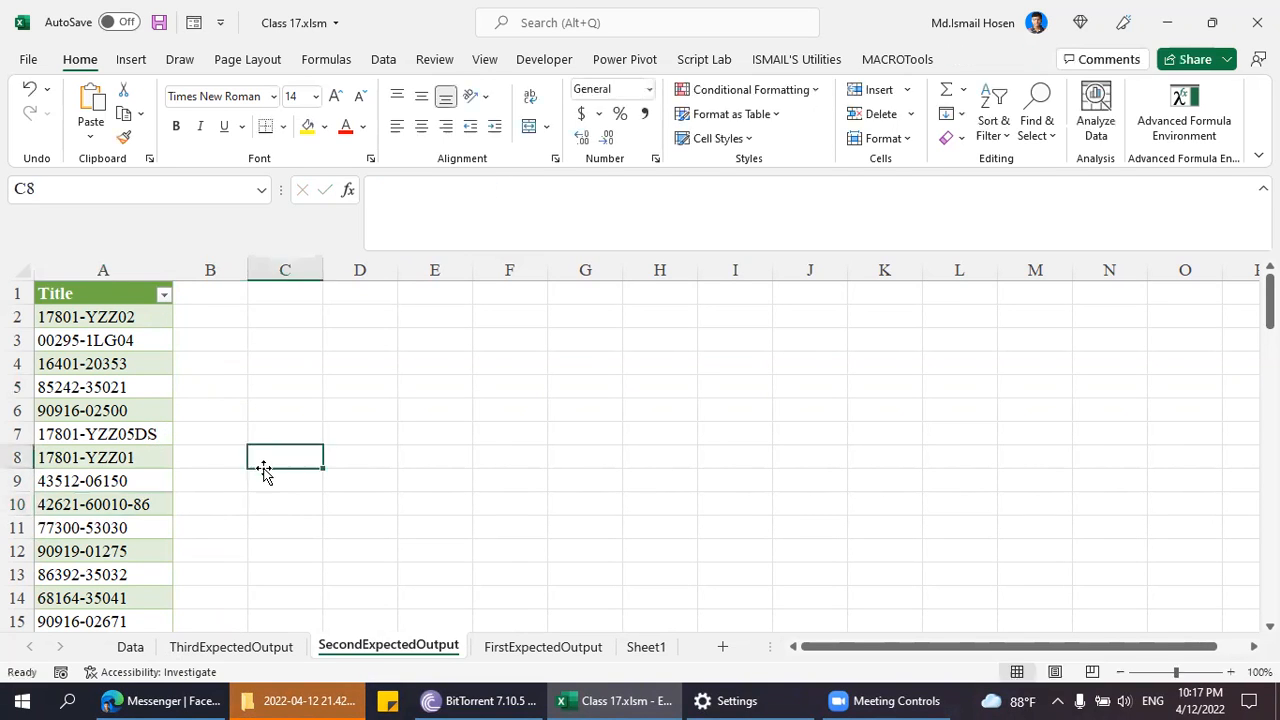
On SecondExpectedOutput, enter the heading H.W. in cell E4 and Text.PadEnd in E5, and fit column E to its contents.
click(405, 368)
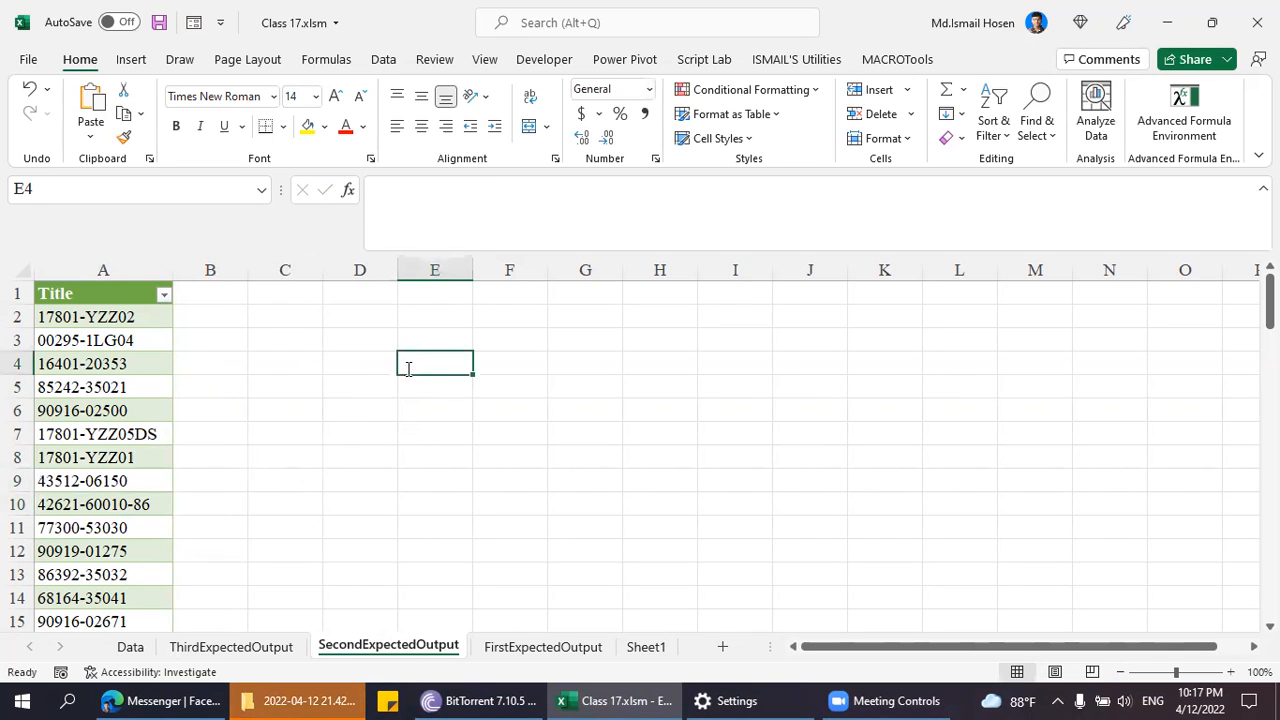
text(H.w)
key(BackSpace)
text(W.)
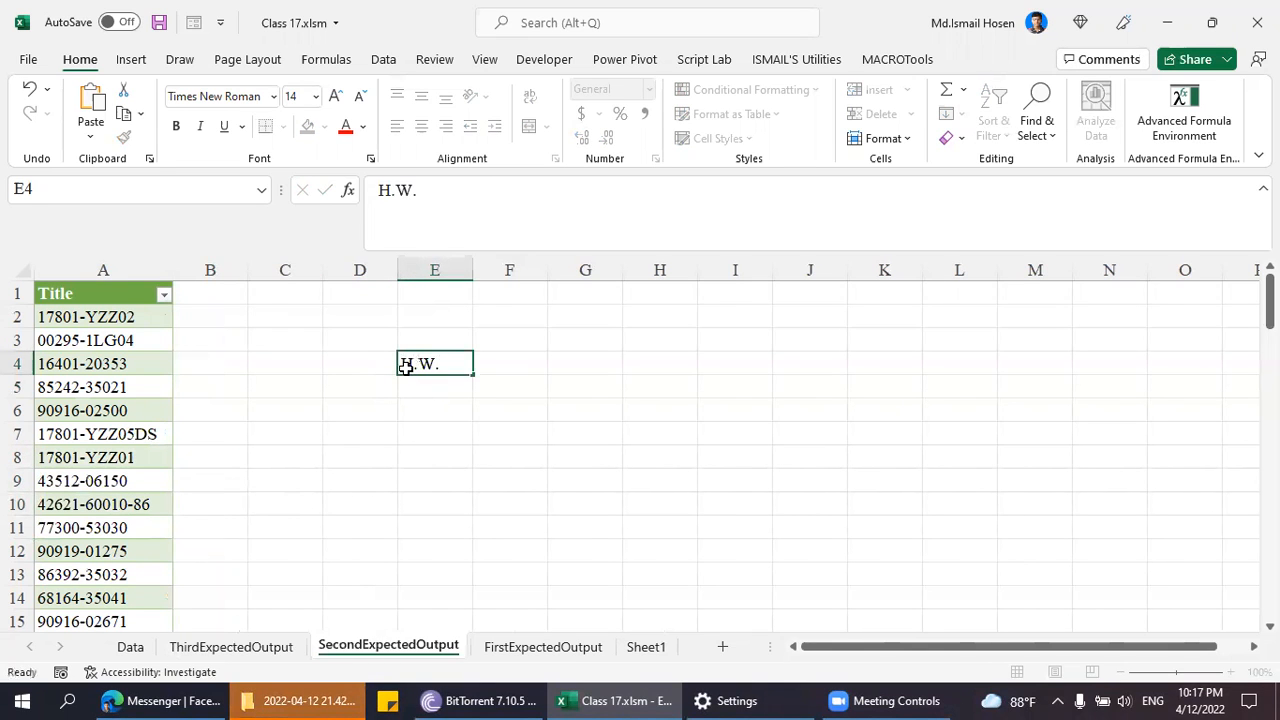
key(Return)
text(t)
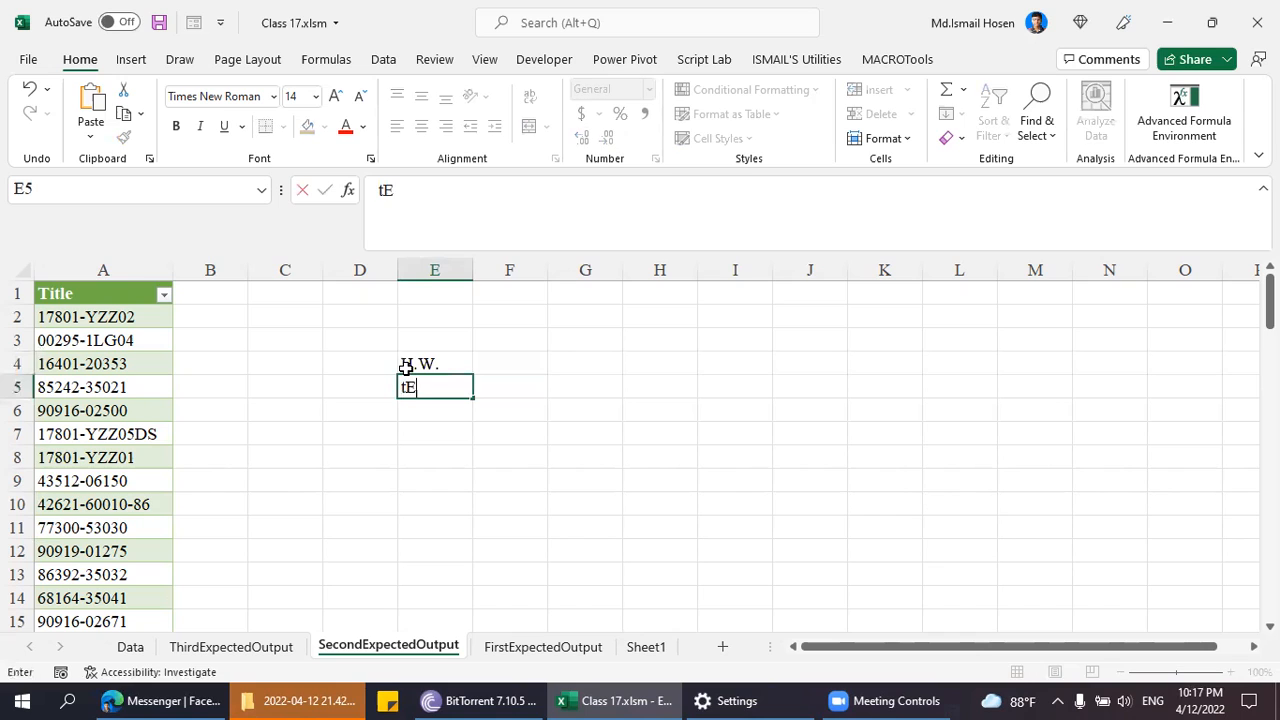
text(ext.PadEnd)
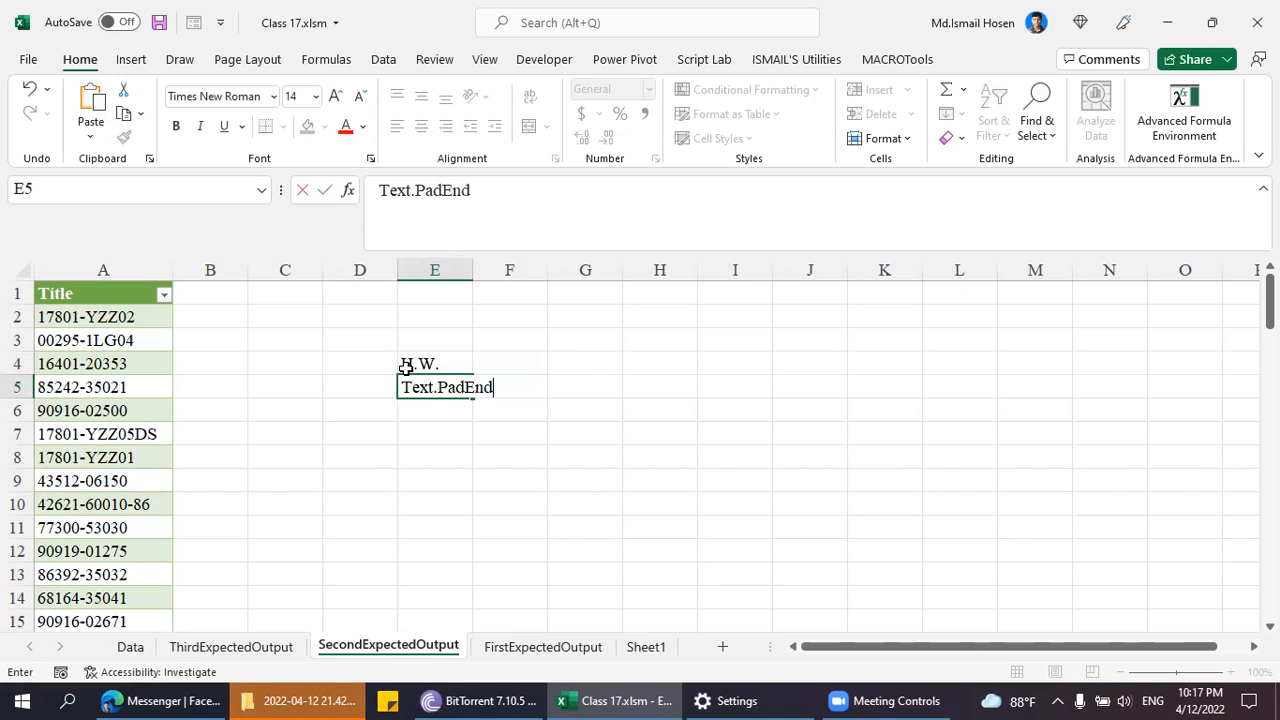
key(Return)
click(417, 385)
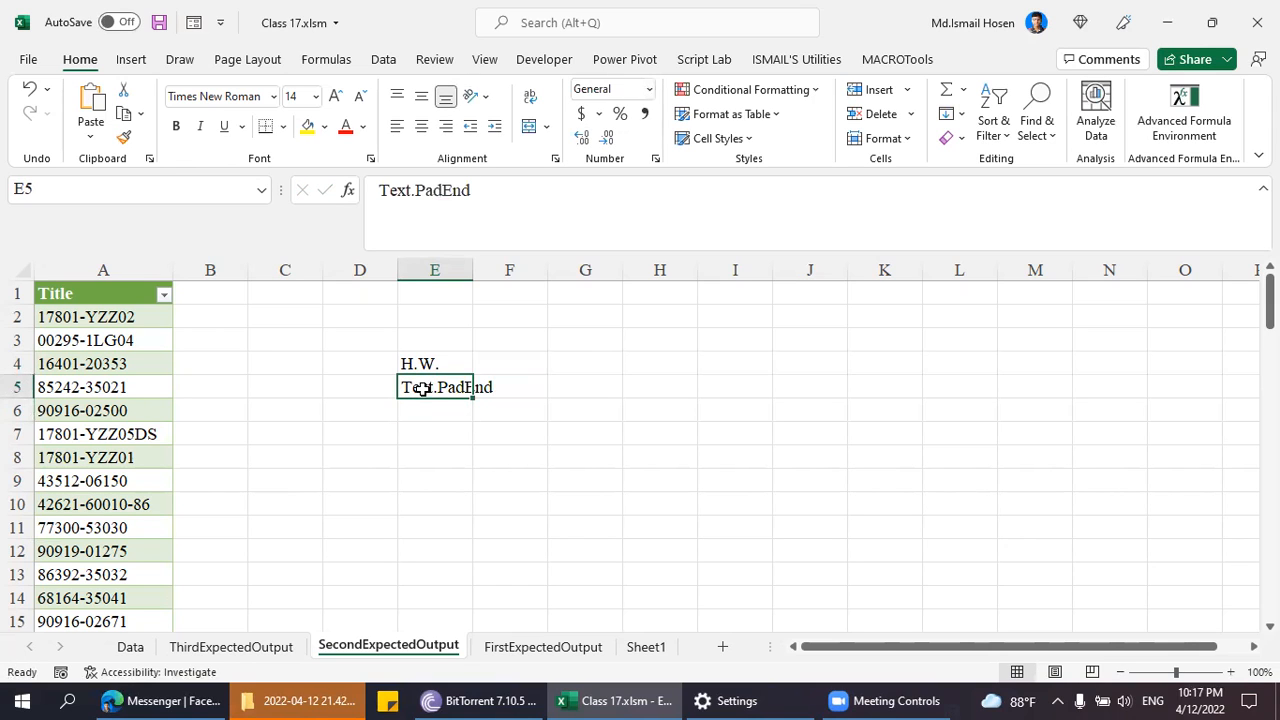
double_click(473, 268)
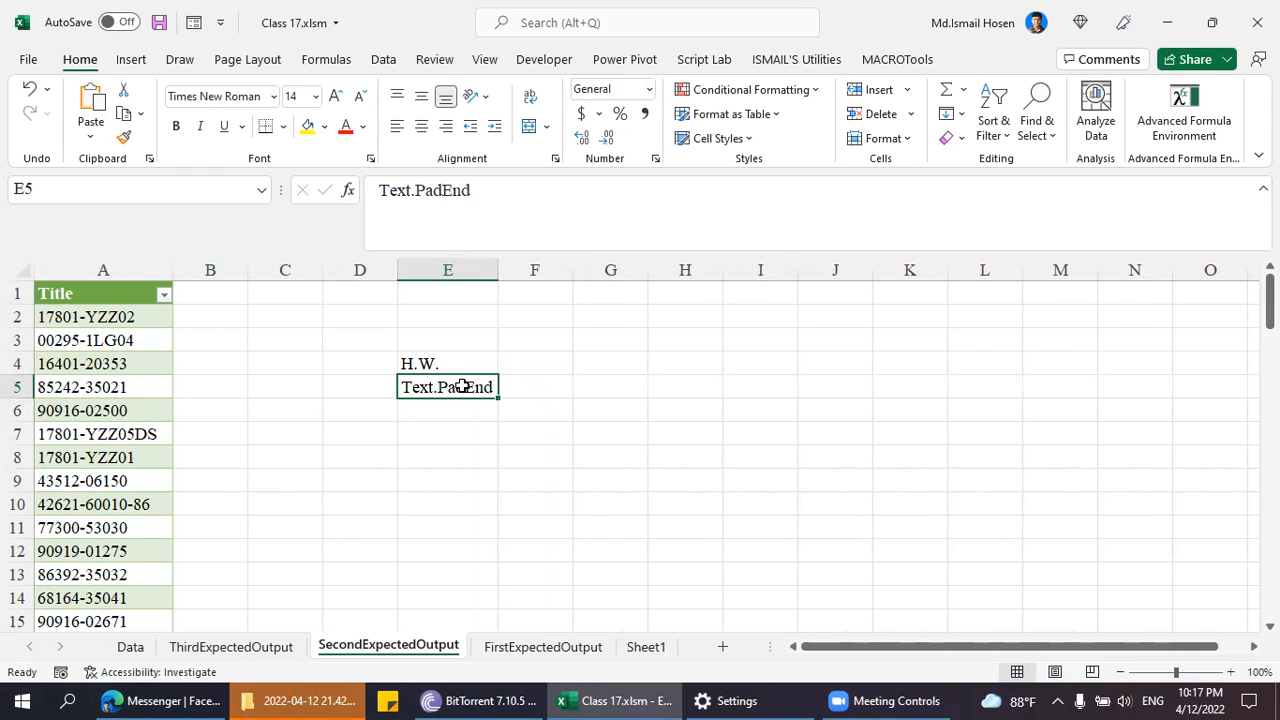
Enter the homework item numbers 1 in cell D5 and 2 in cell D6.
click(197, 521)
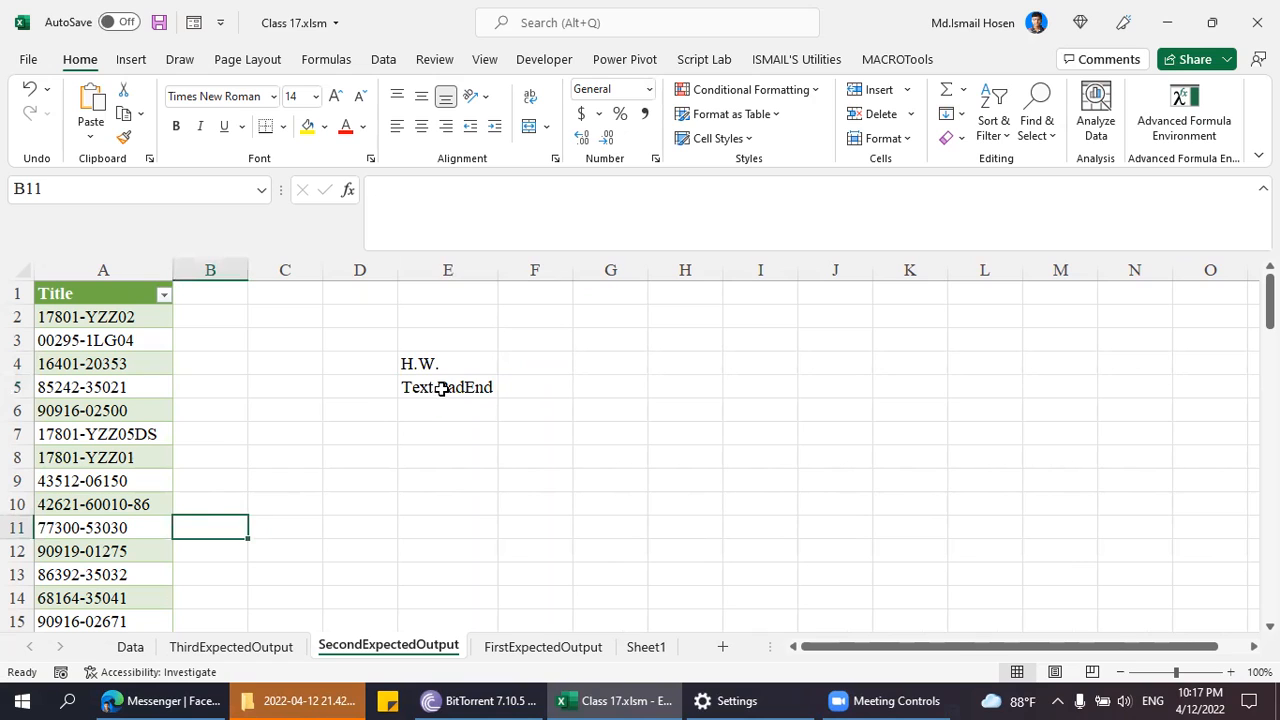
click(442, 388)
click(432, 362)
click(372, 389)
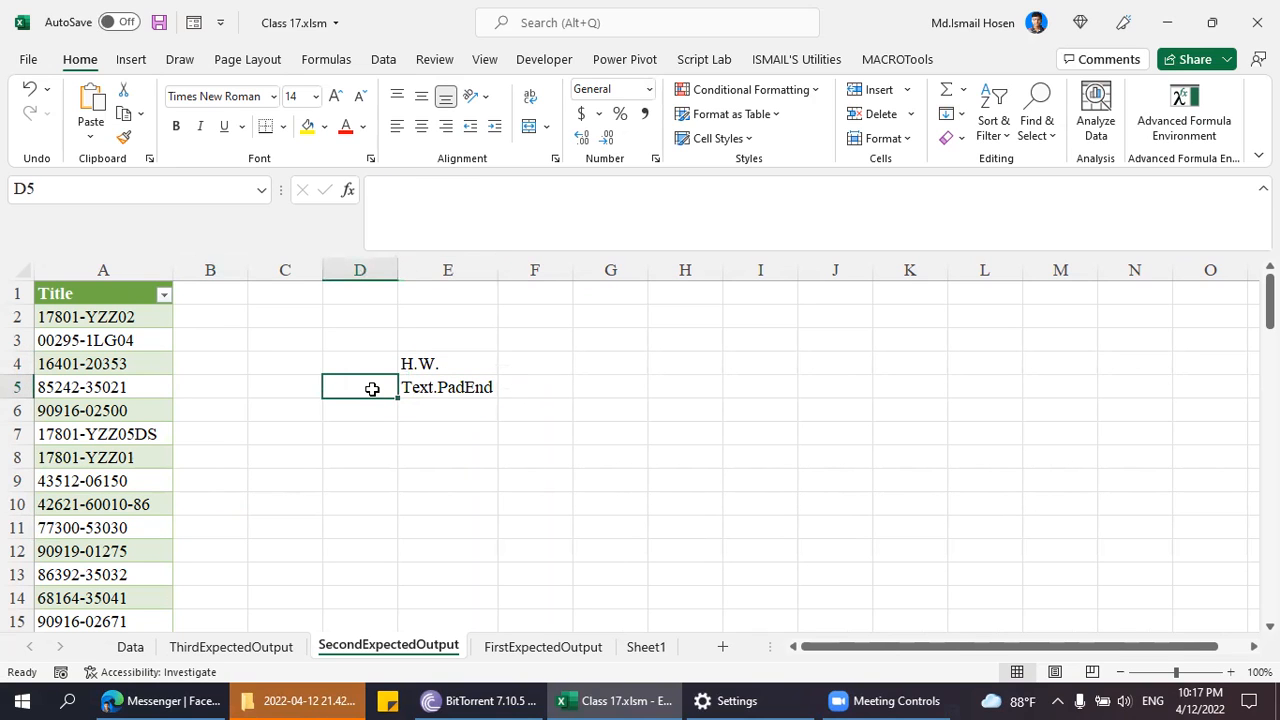
text(1)
key(Return)
text(2.)
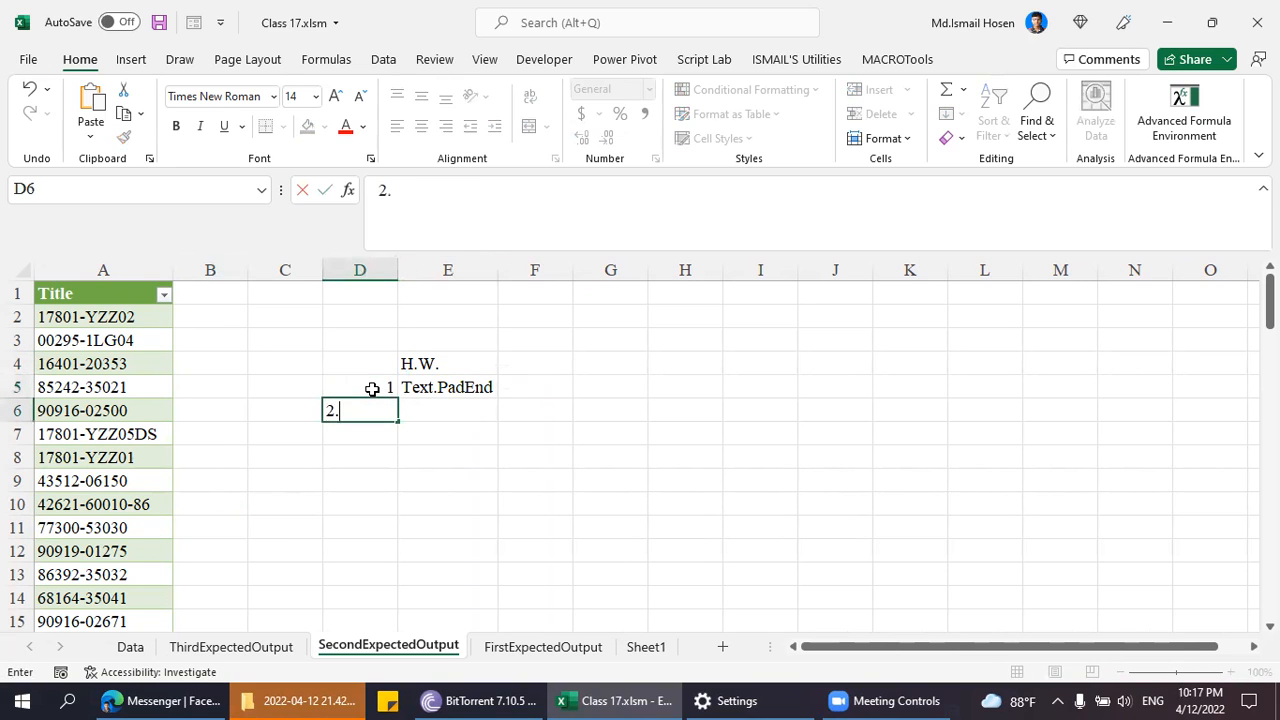
click(145, 436)
click(394, 418)
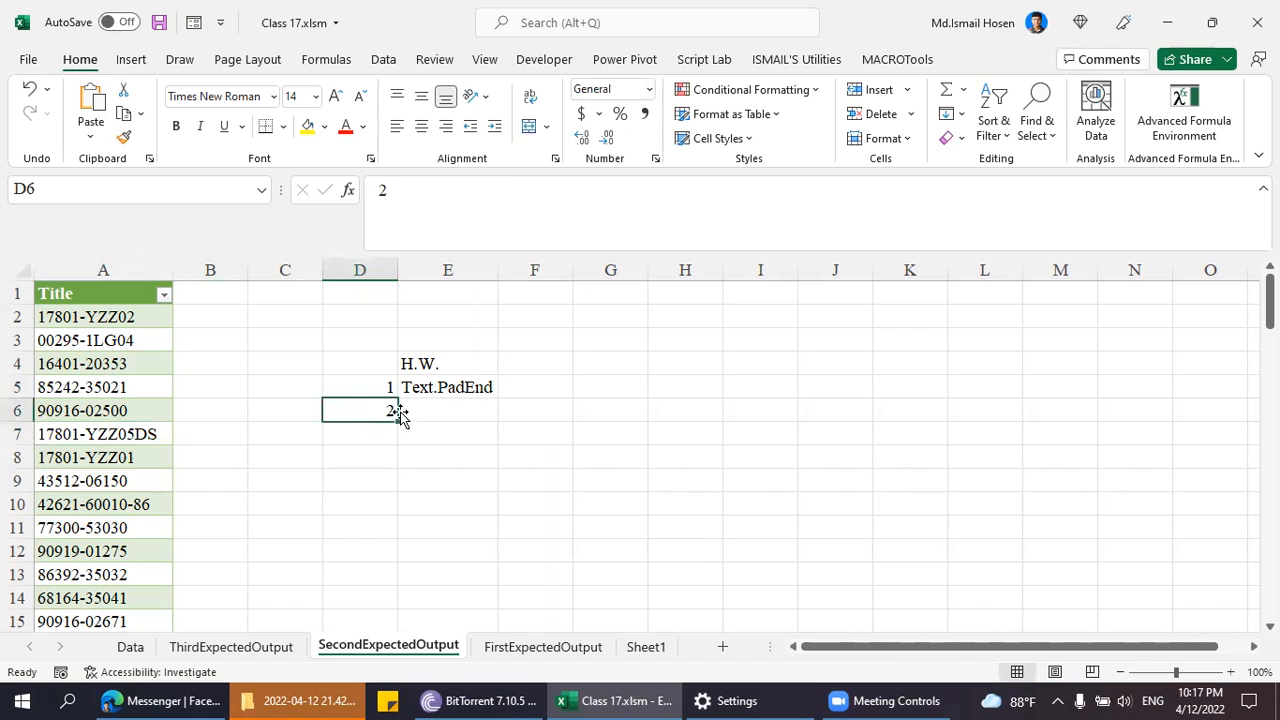
Enter 17801-yzz05-DS as the second homework item in cell E6, and fit column E to its contents.
click(447, 410)
text(17801-)
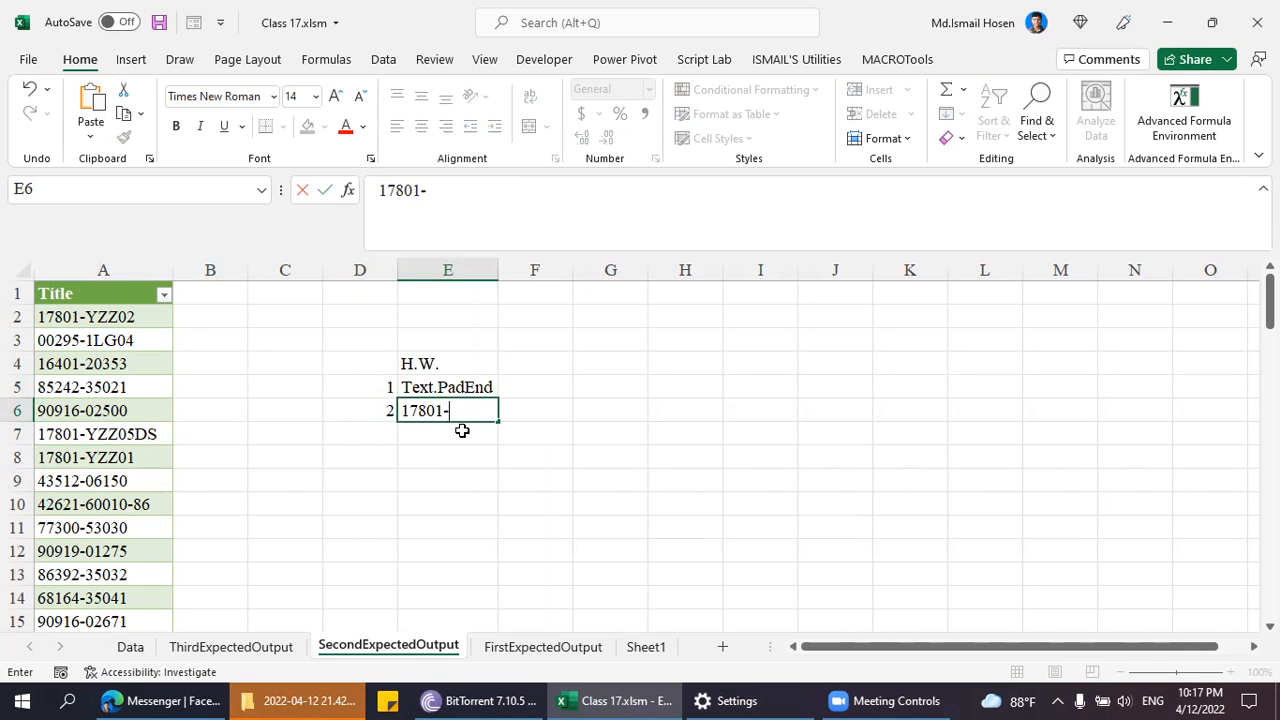
text(yzz05)
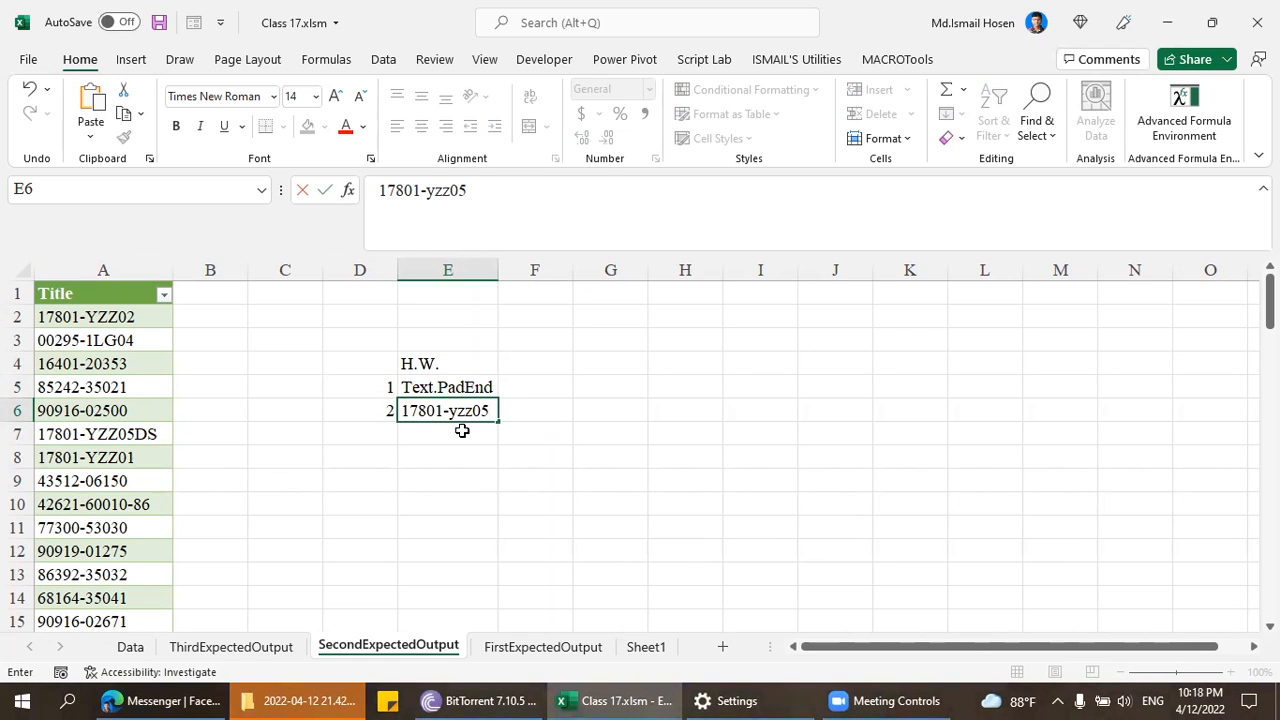
text(-DS)
key(Return)
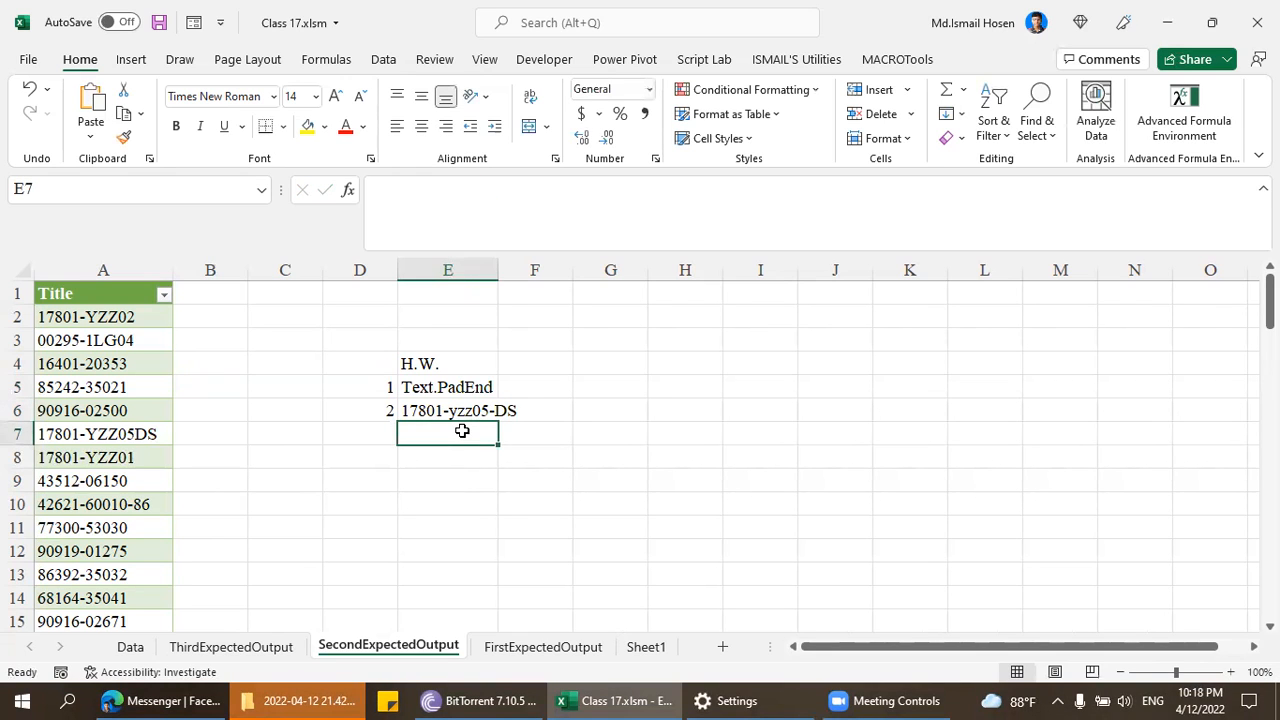
click(474, 414)
double_click(498, 270)
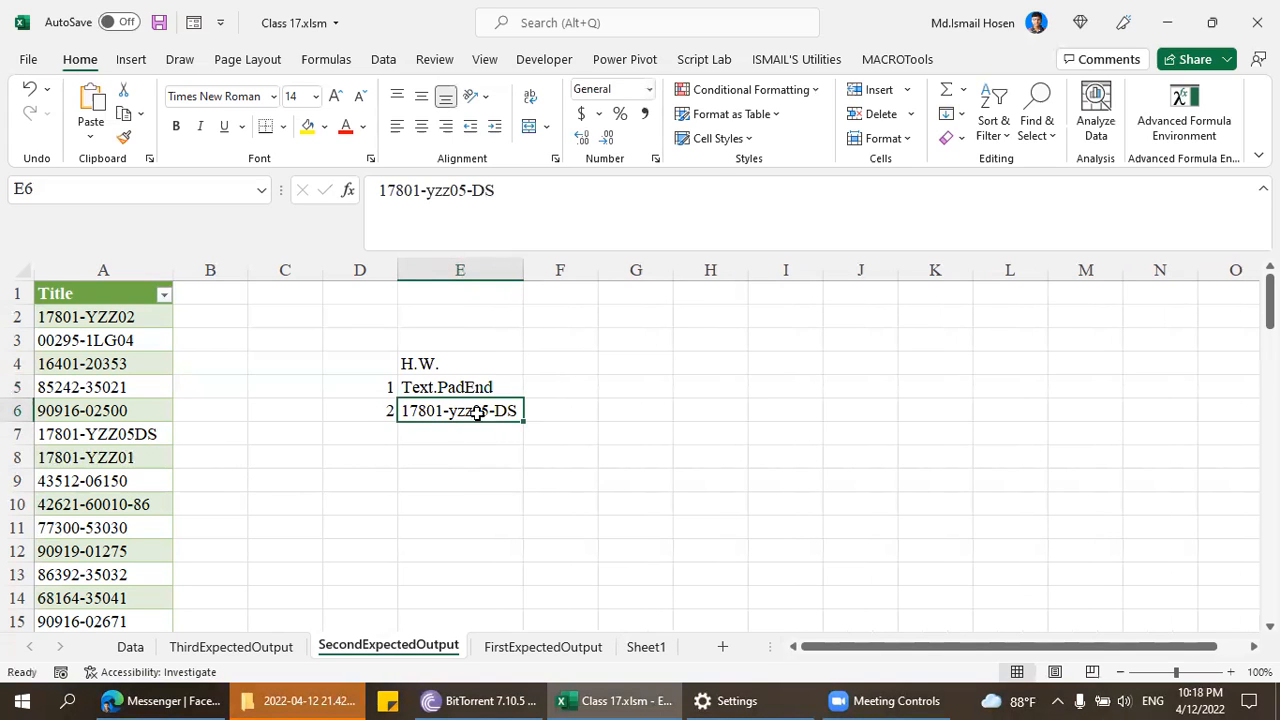
Enter the item number 3 in cell D7 for the third homework item.
click(371, 436)
text(3.)
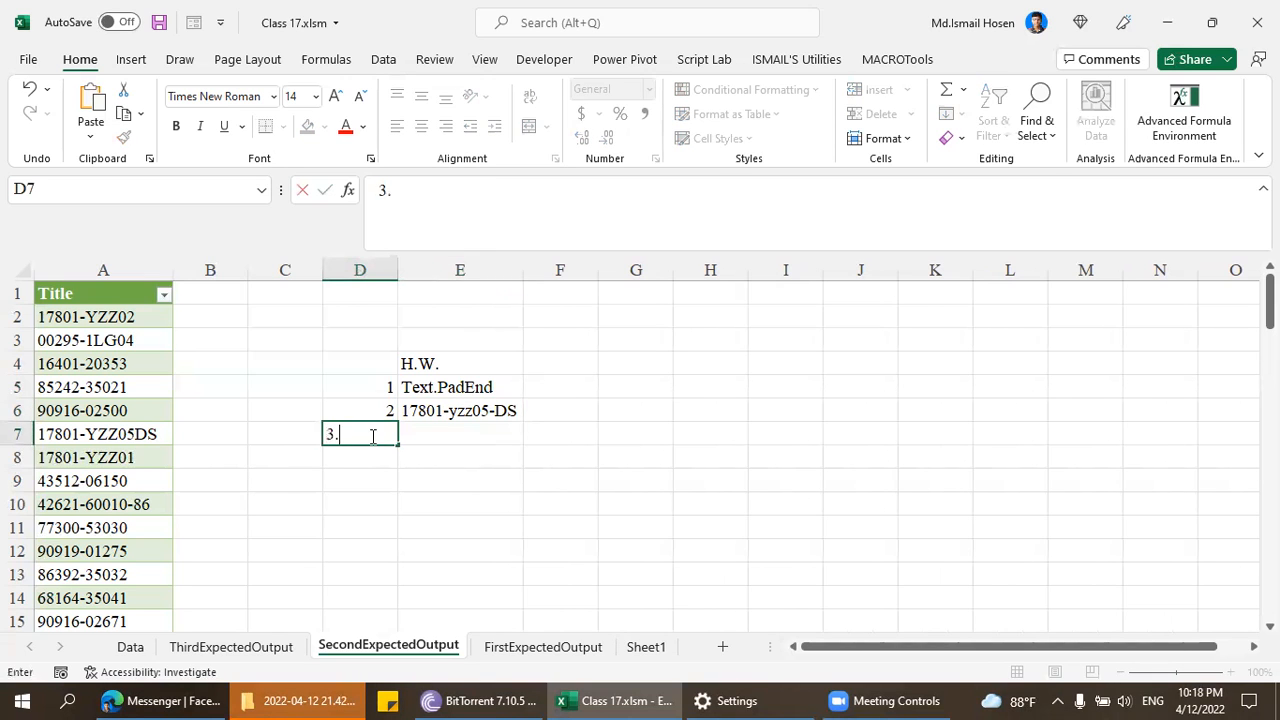
key(Return)
click(371, 436)
key(Right)
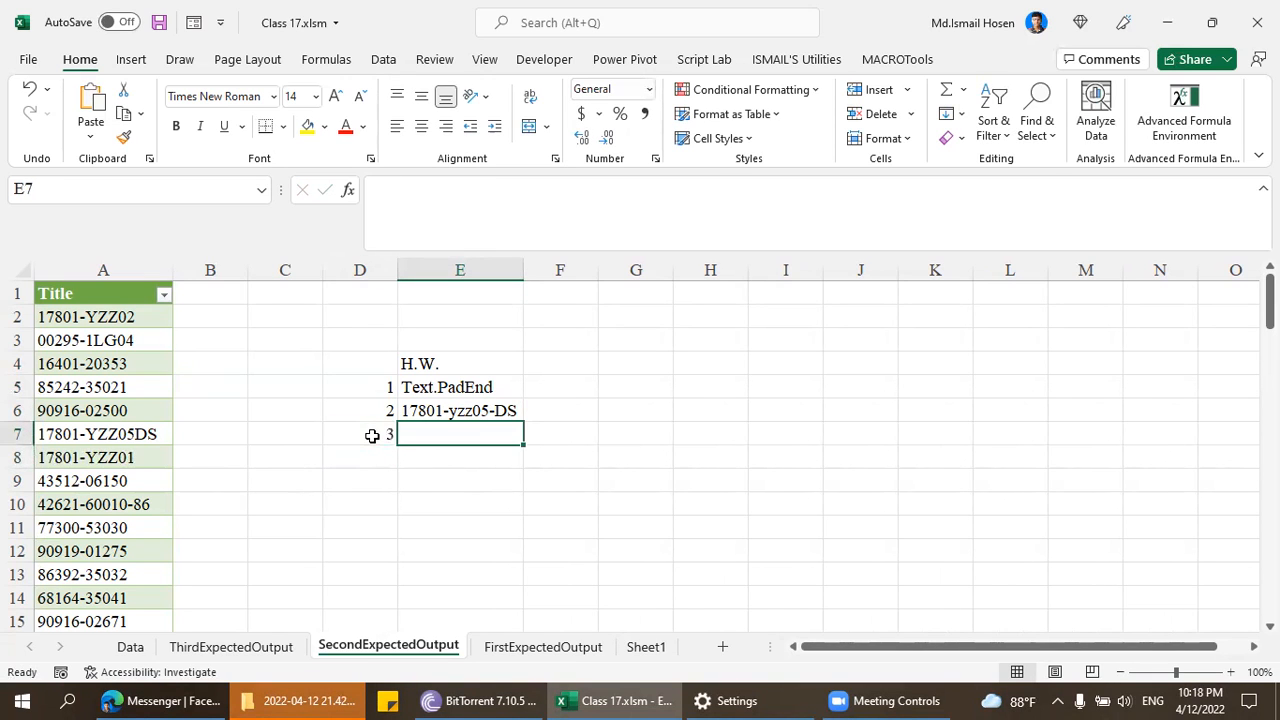
Copy the text 17801-yzz05-DS from E6 into E7 and extend it to 17801-yzz05-DS000 as the third homework item.
click(464, 410)
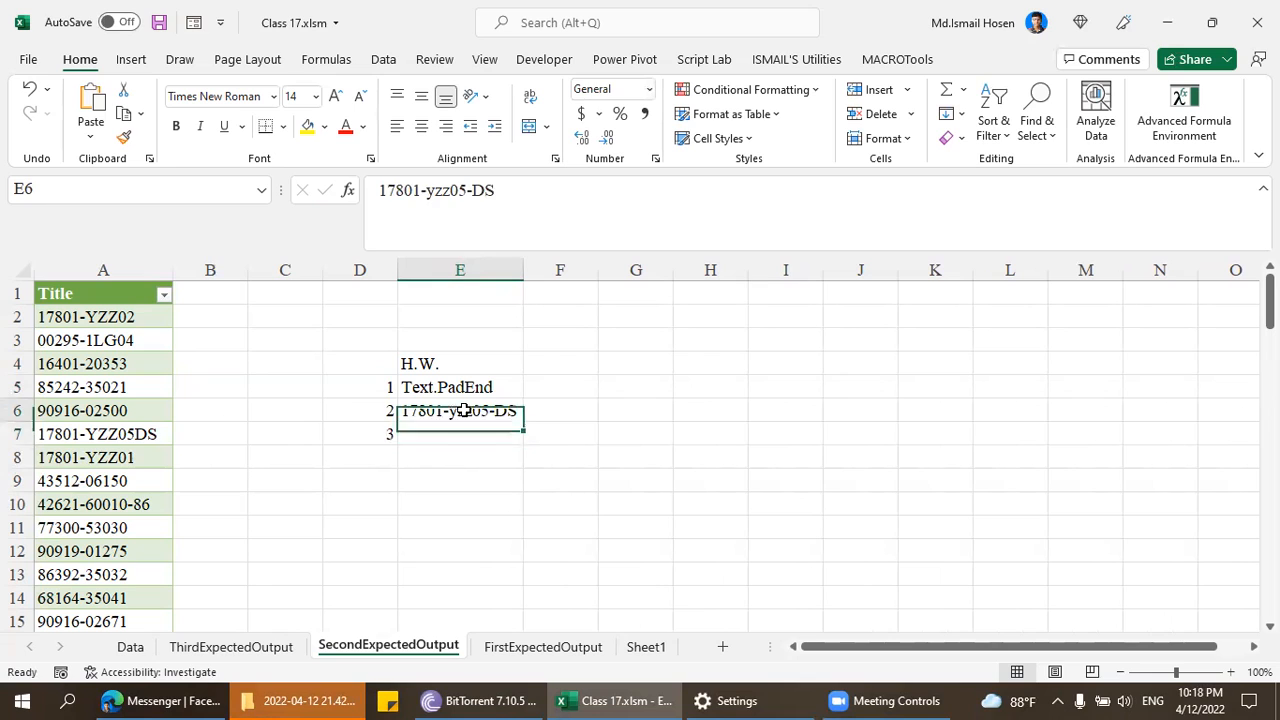
drag(498, 188, 363, 190)
key(ctrl+c)
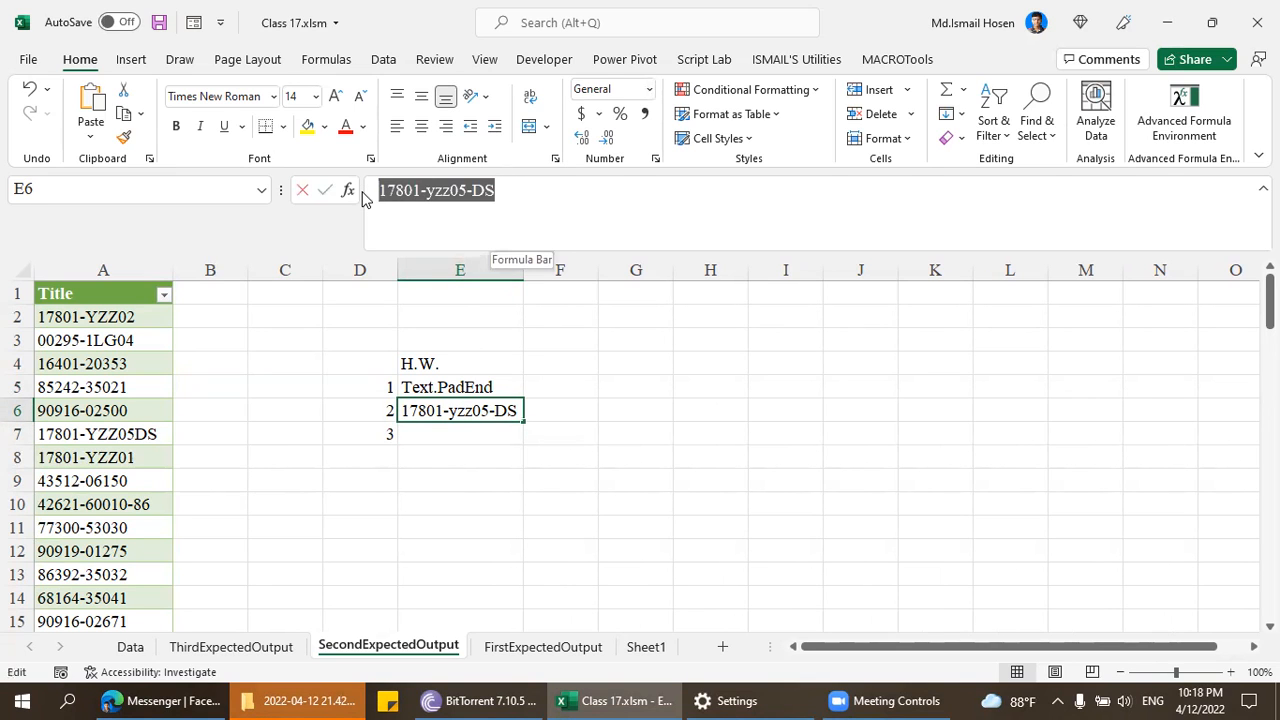
click(454, 441)
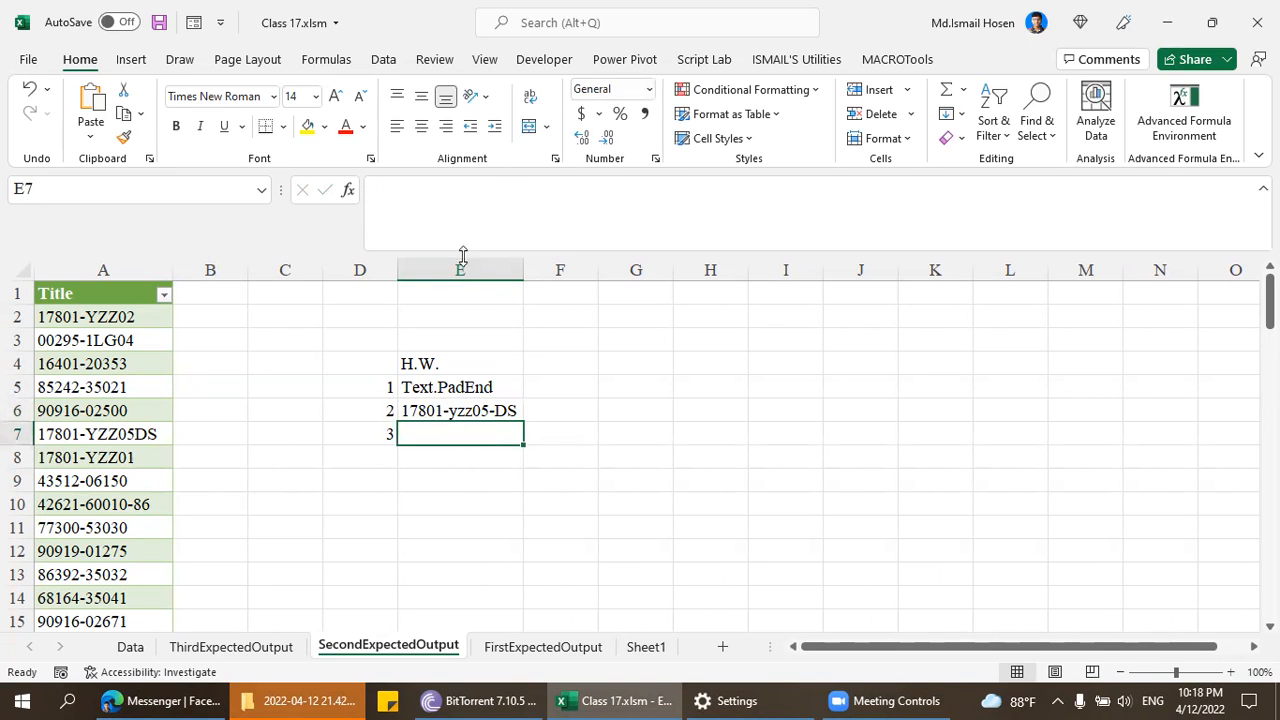
click(458, 224)
key(ctrl+v)
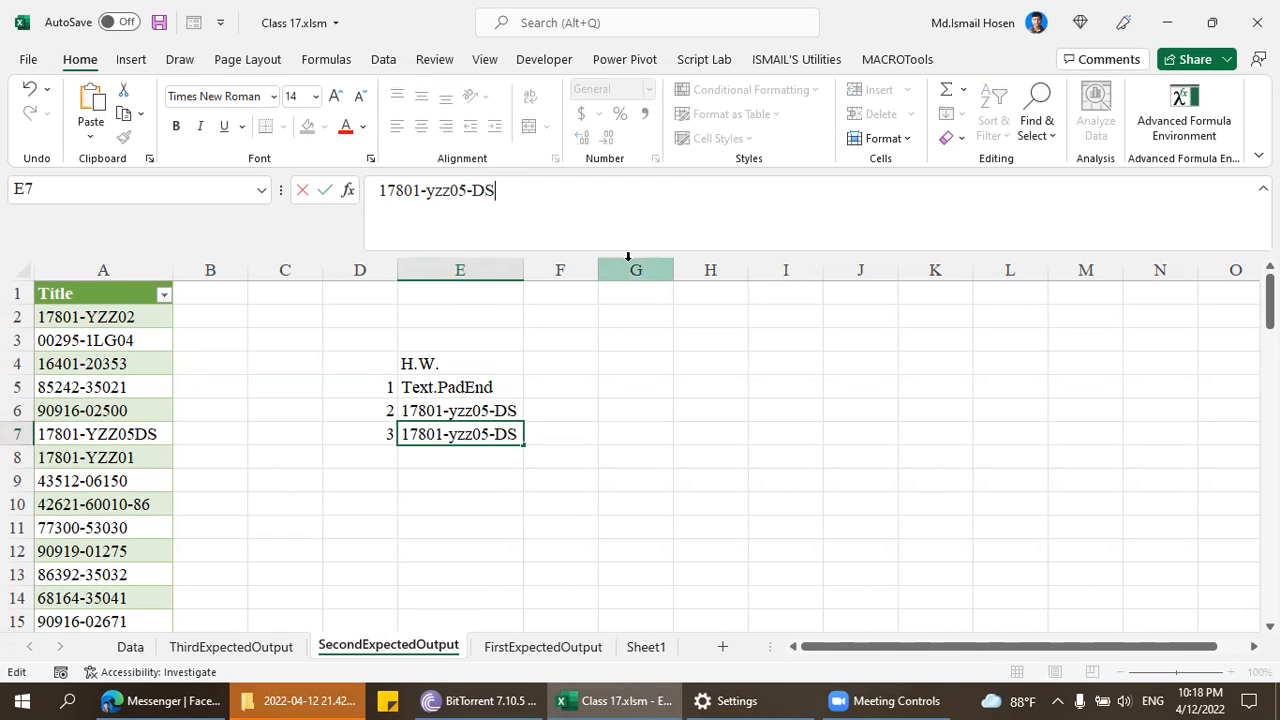
text(000)
key(Return)
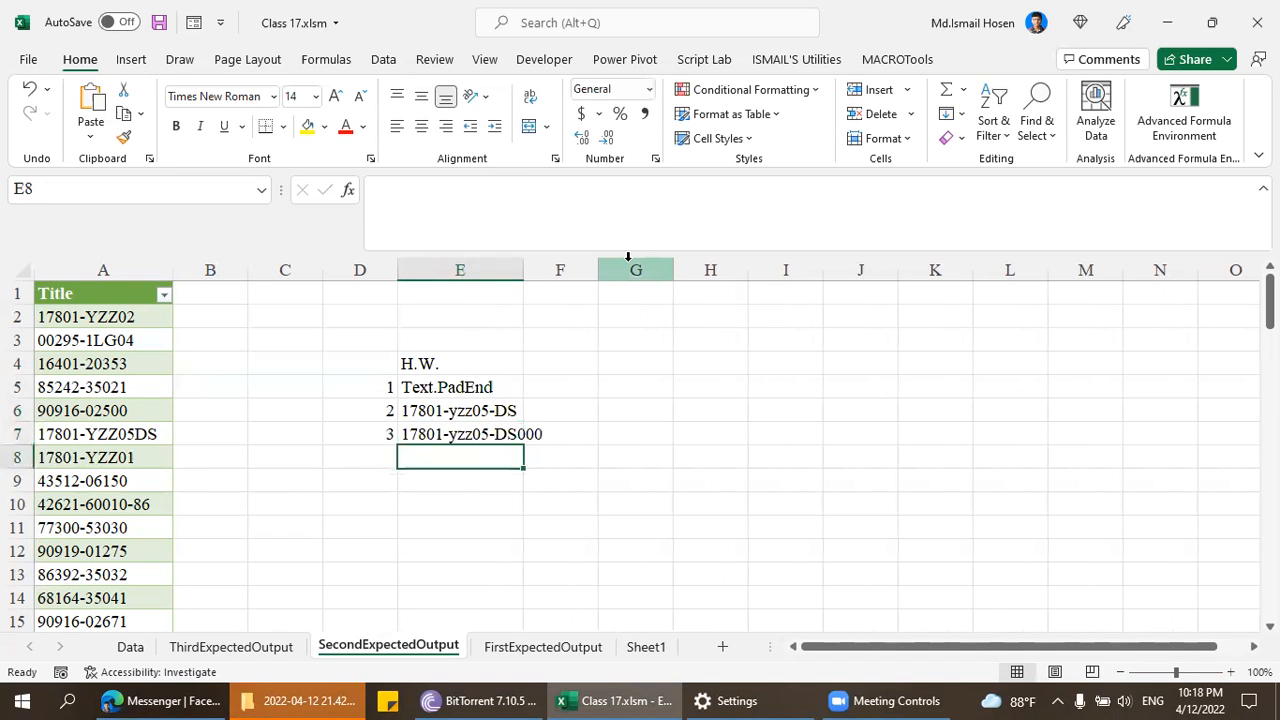
Re-enter the item number 3 in cell D7 and save the workbook.
click(423, 434)
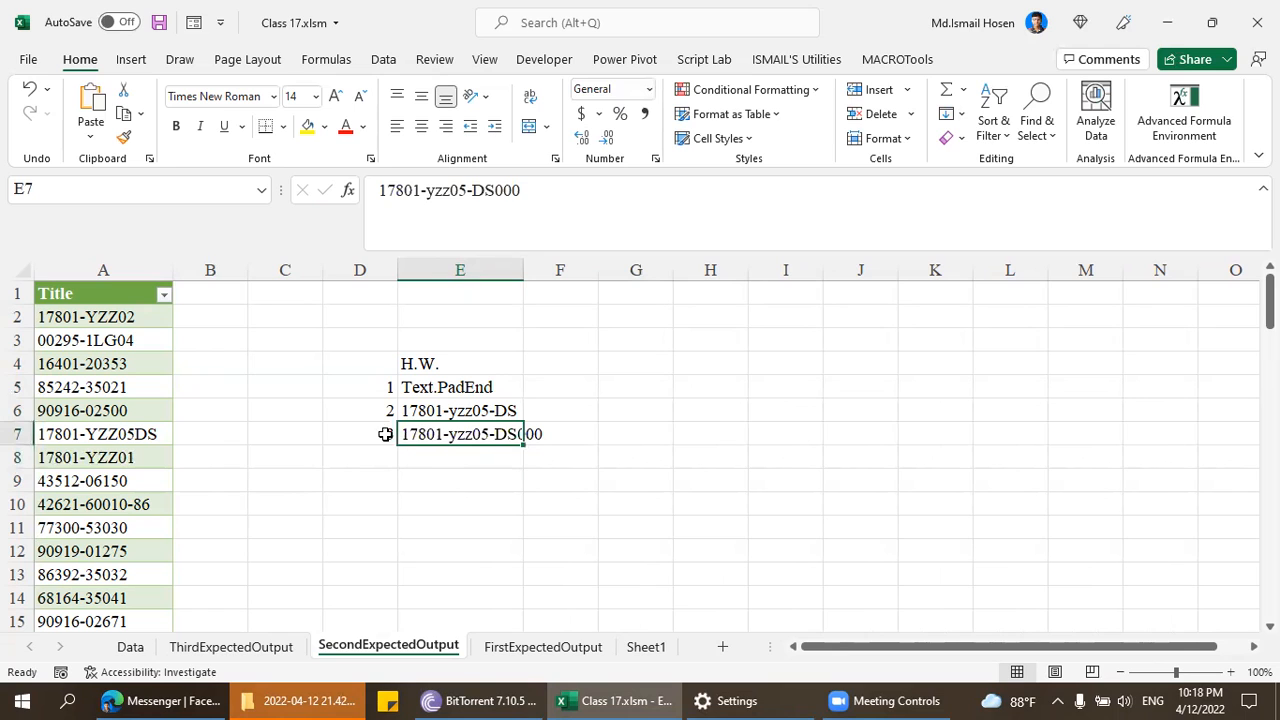
click(385, 434)
text(3)
click(433, 432)
key(ctrl+s)
key(Up)
key(Up)
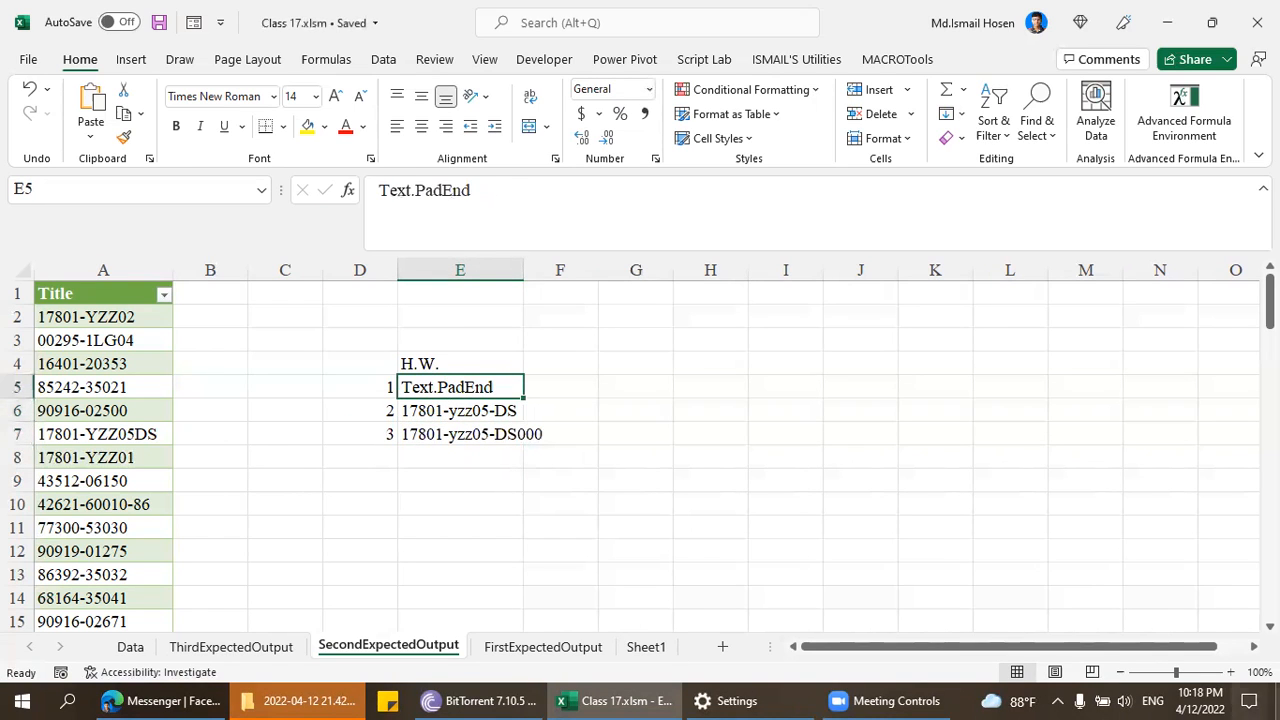
Review the three homework items in column E against the part numbers in the Title column.
scroll(285, 438, down, 2)
scroll(286, 420, up, 2)
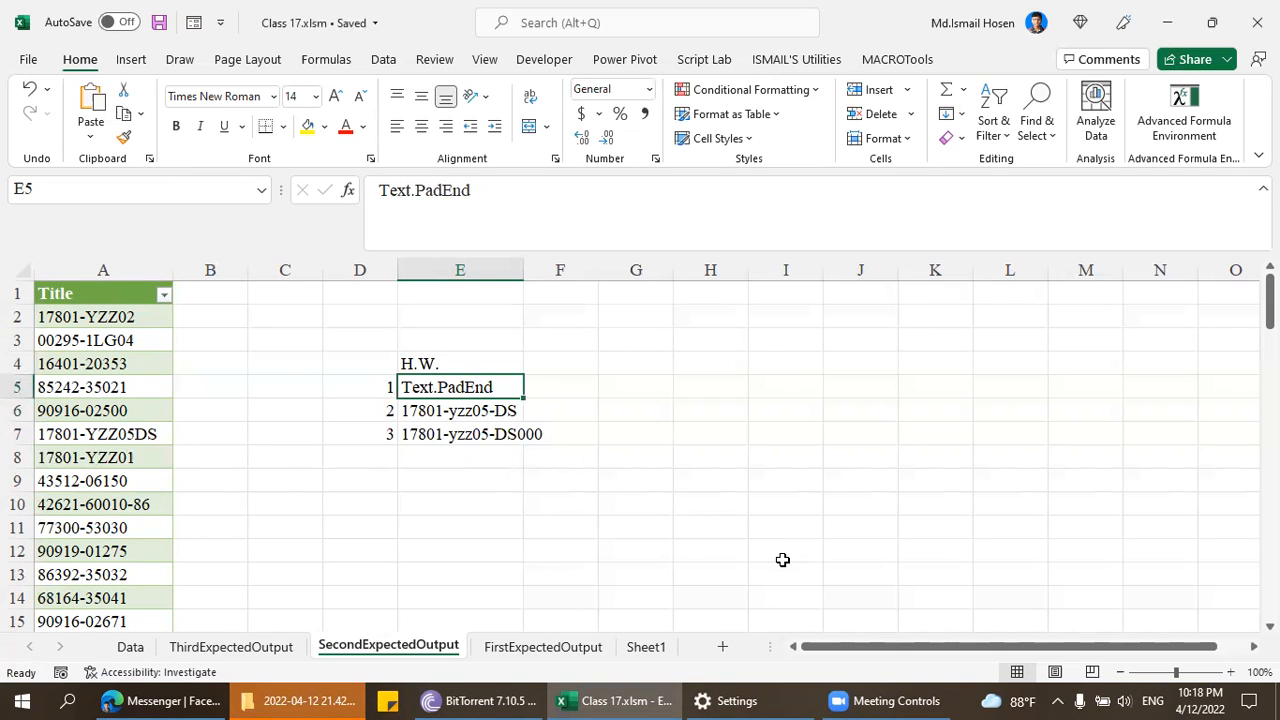
click(480, 414)
click(460, 390)
click(380, 387)
click(444, 388)
click(140, 504)
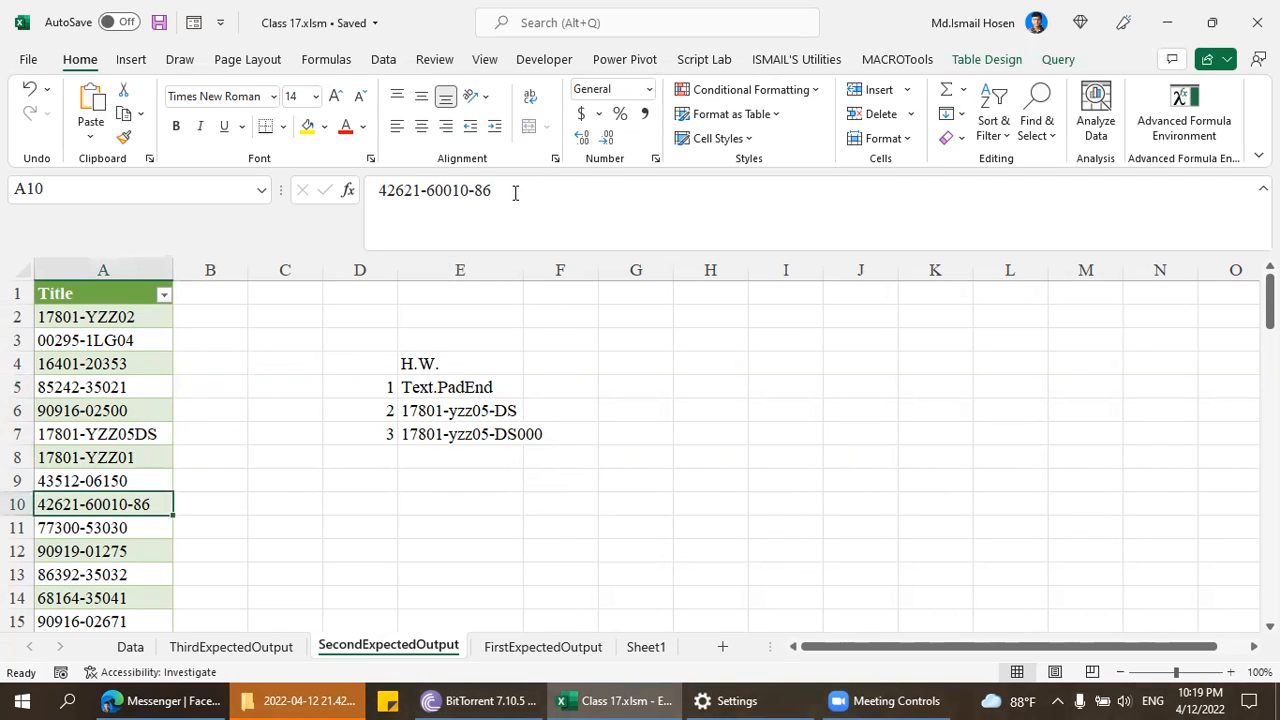
click(491, 386)
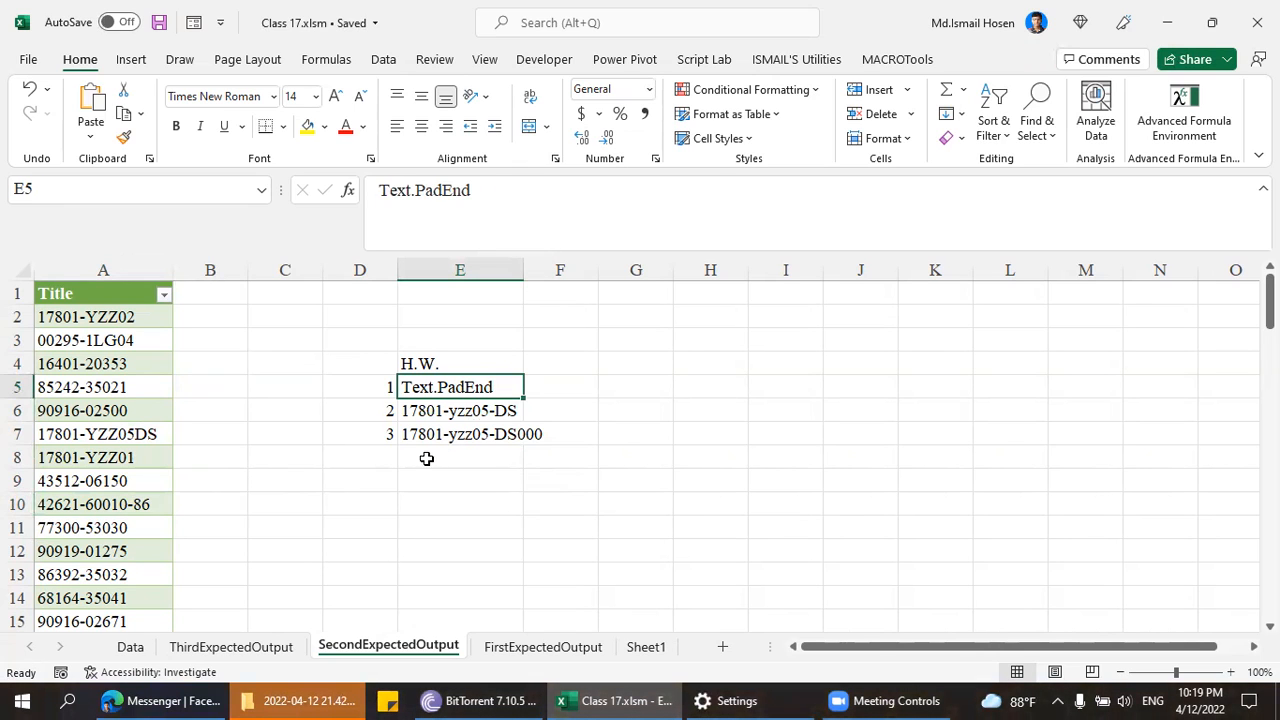
click(392, 451)
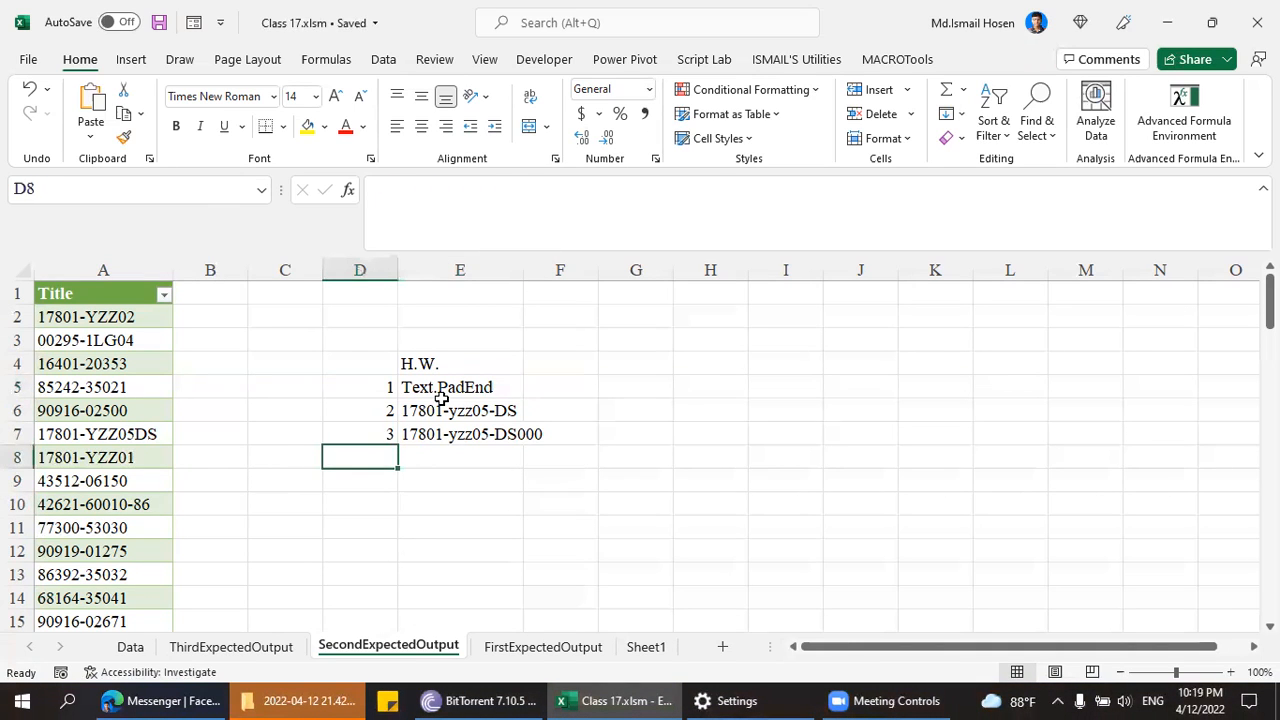
click(423, 411)
click(388, 411)
click(414, 411)
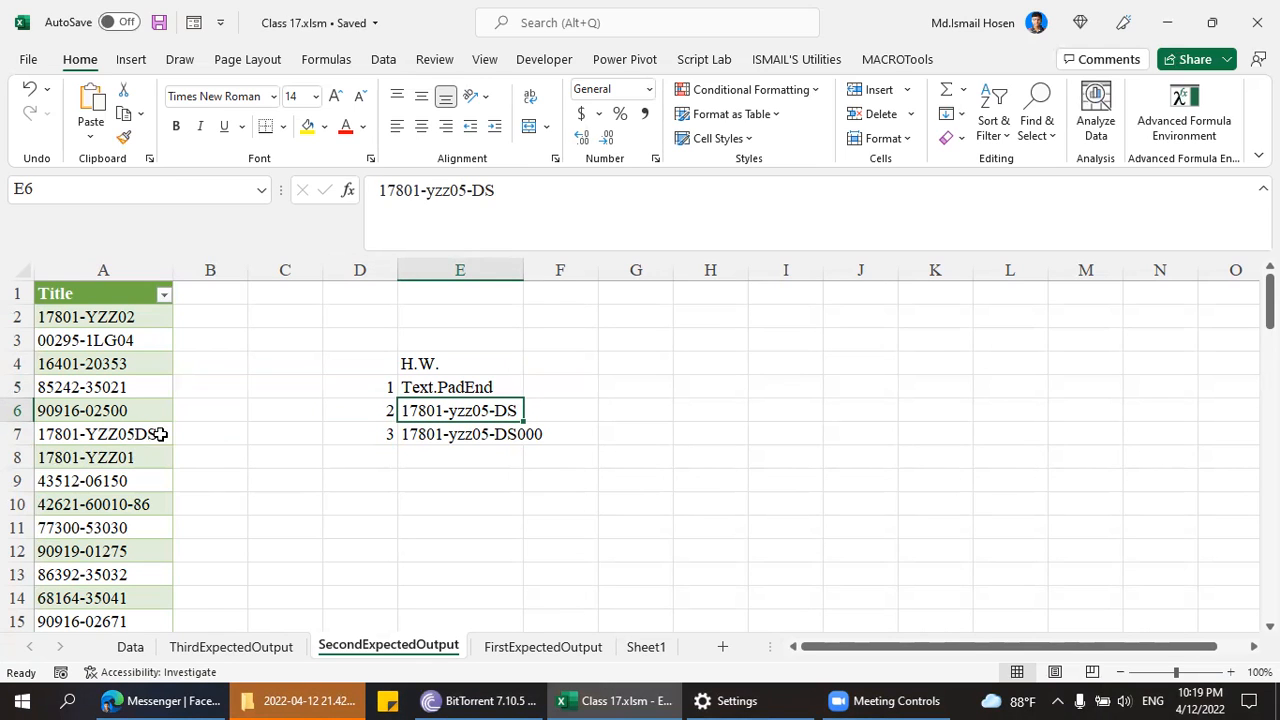
click(416, 431)
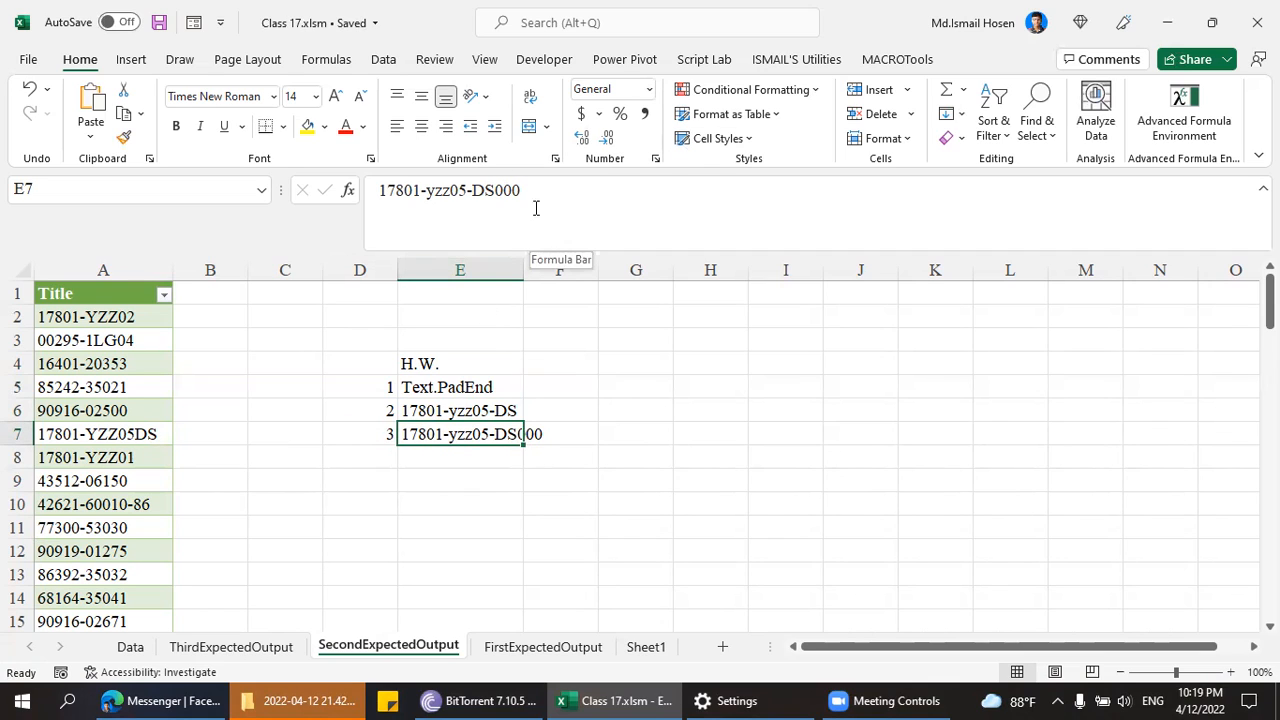
Enter the item number 4 in cell D8 for the fourth homework item.
click(392, 453)
text(4)
click(413, 450)
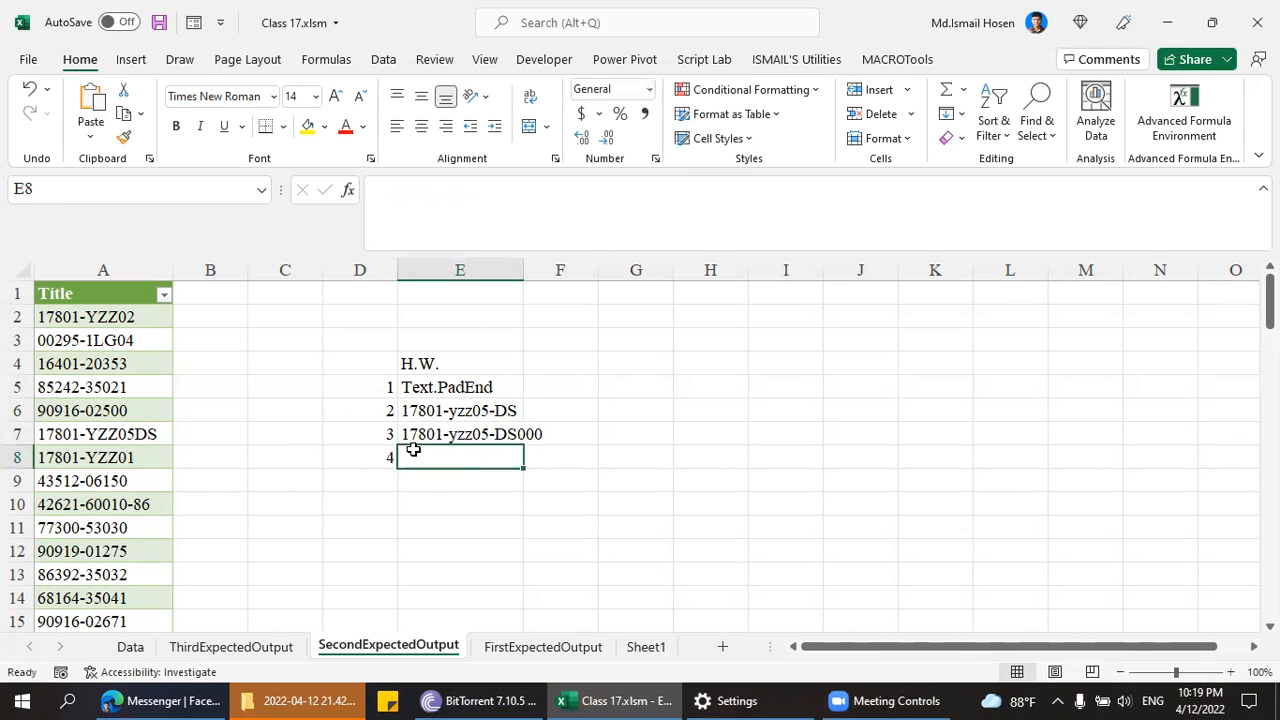
Enter the heading Fill Up Number in cell G3 and fit column G to its contents.
click(623, 344)
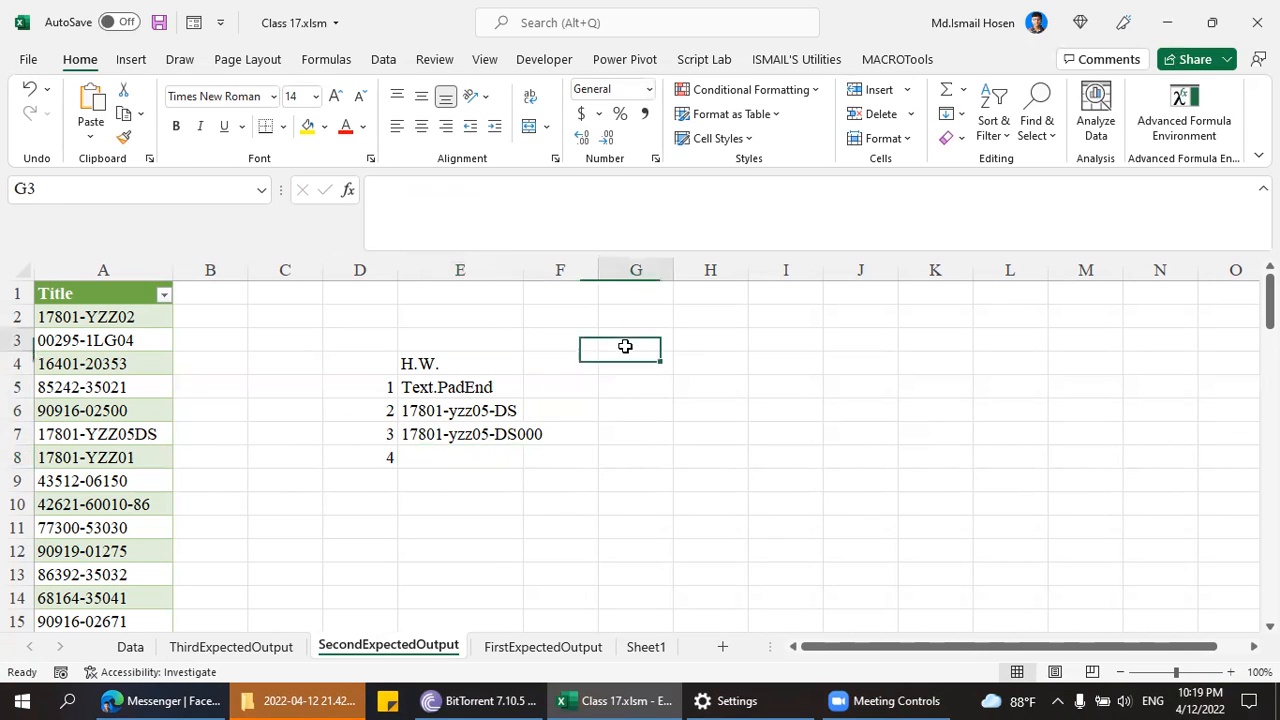
text(Fill Up Number)
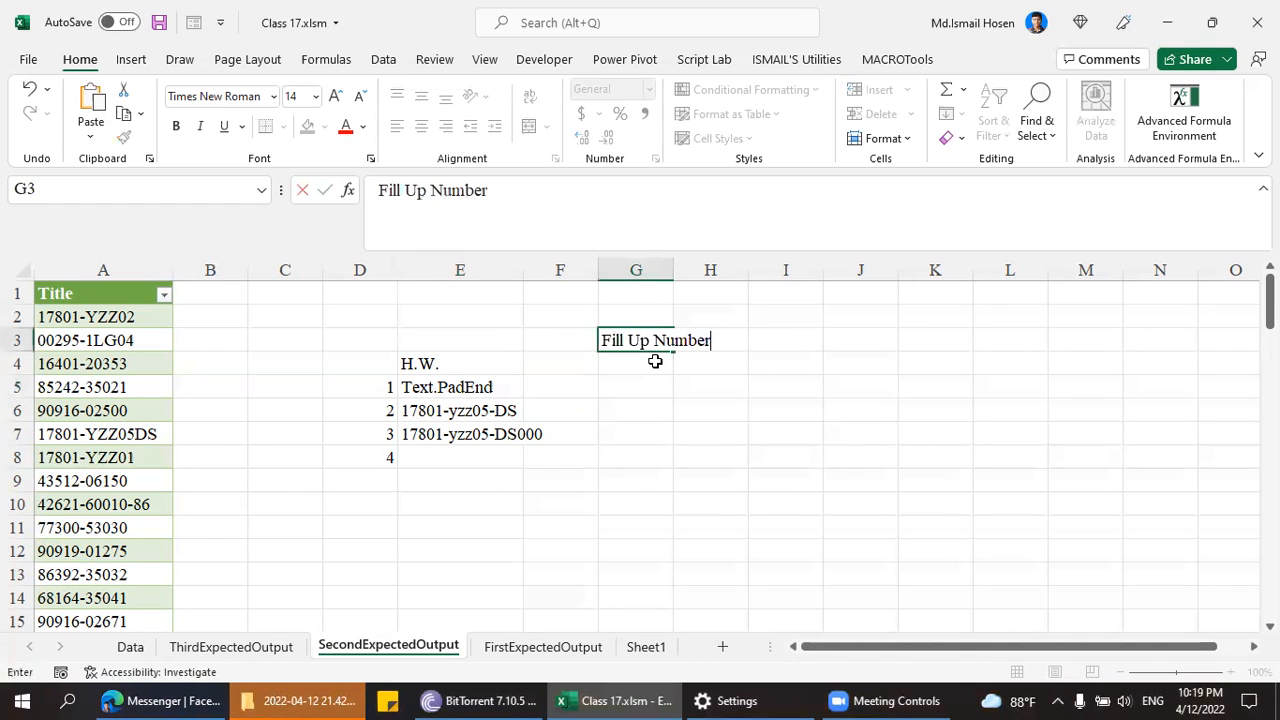
key(Return)
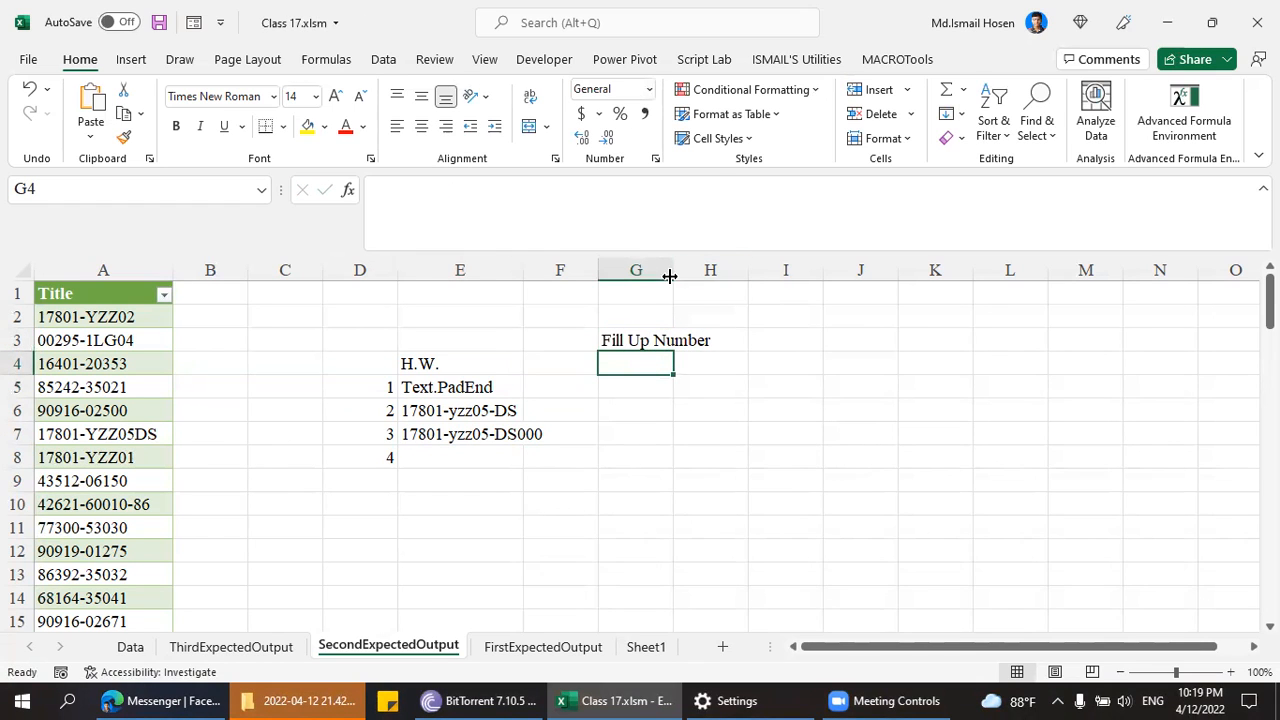
double_click(674, 269)
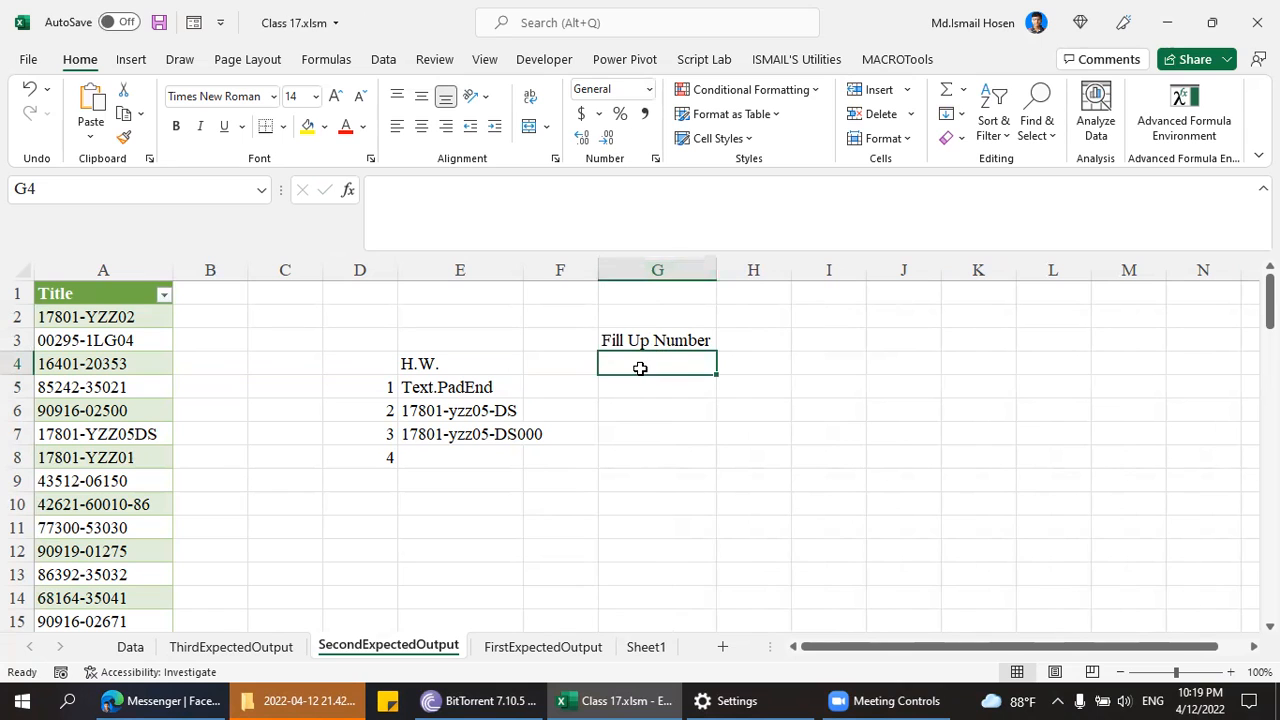
Try 0 and 1 as example fill characters in cell G4 under Fill Up Number.
text(0)
key(Return)
click(642, 368)
text(1)
key(Return)
Enter # as the example fill character in cell G4.
click(640, 368)
text(#)
key(Return)
click(640, 368)
Enter Take User Input To Fill in cell E8 as the fourth homework item.
click(481, 457)
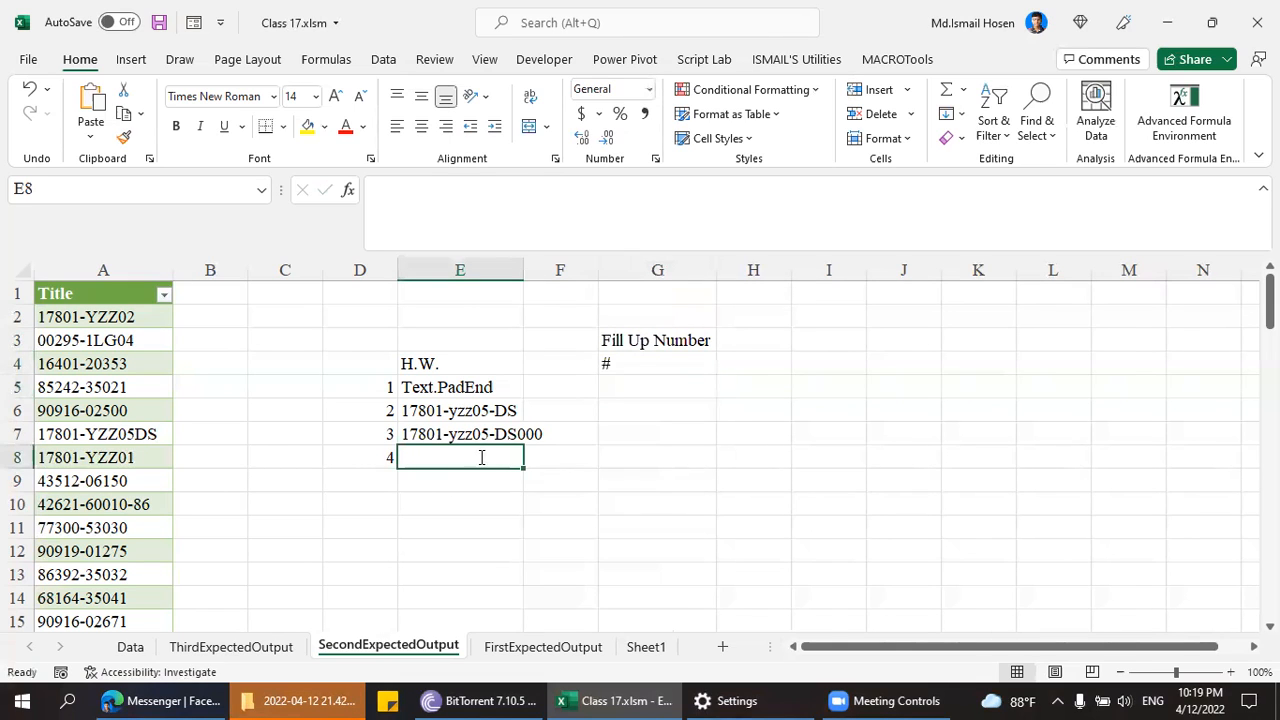
text(Take User Input To Fill)
key(Return)
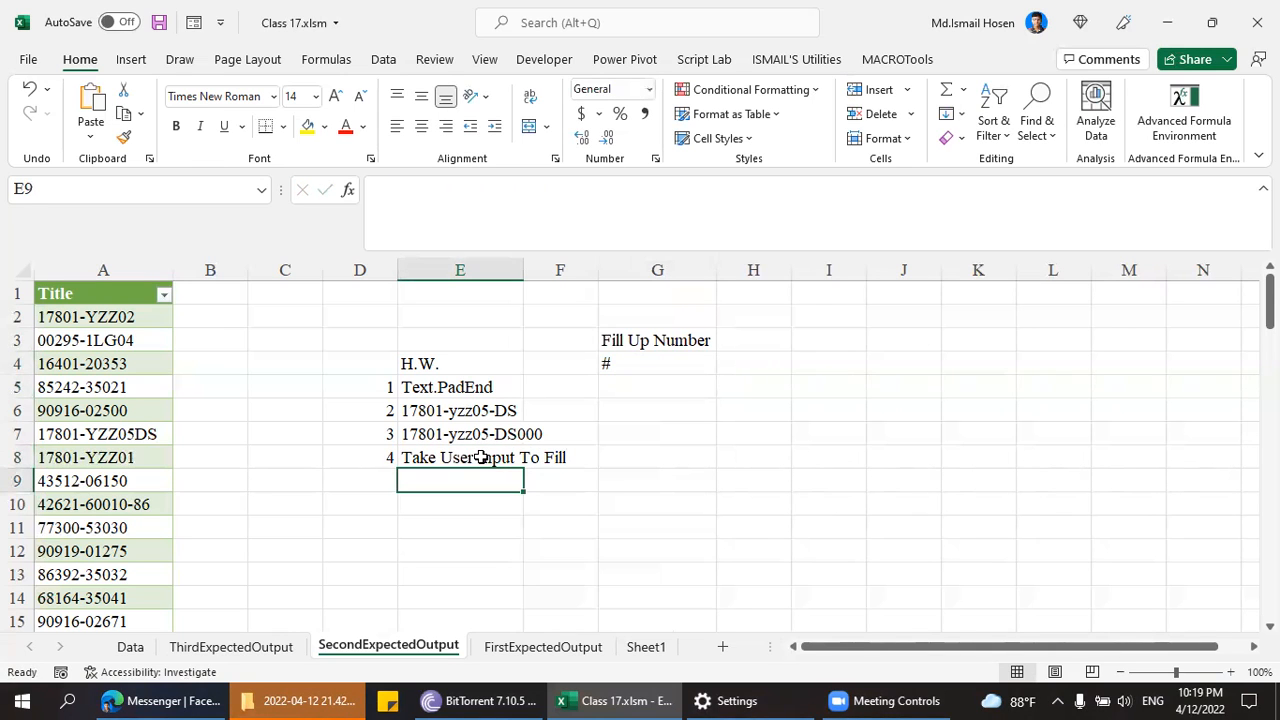
Add the fifth homework item with the number 5 in cell D9 and Text.PadStart in cell E9.
key(Left)
text(5.)
key(Tab)
text(T)
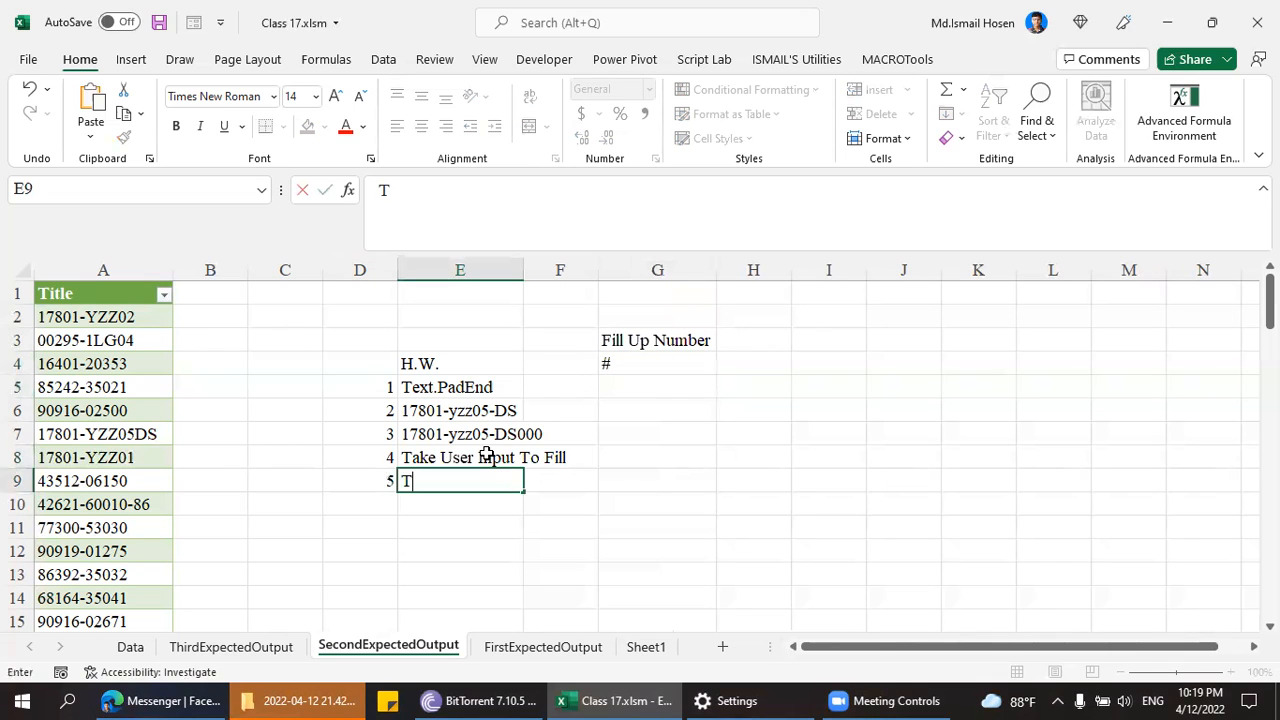
text(ext.PadStart)
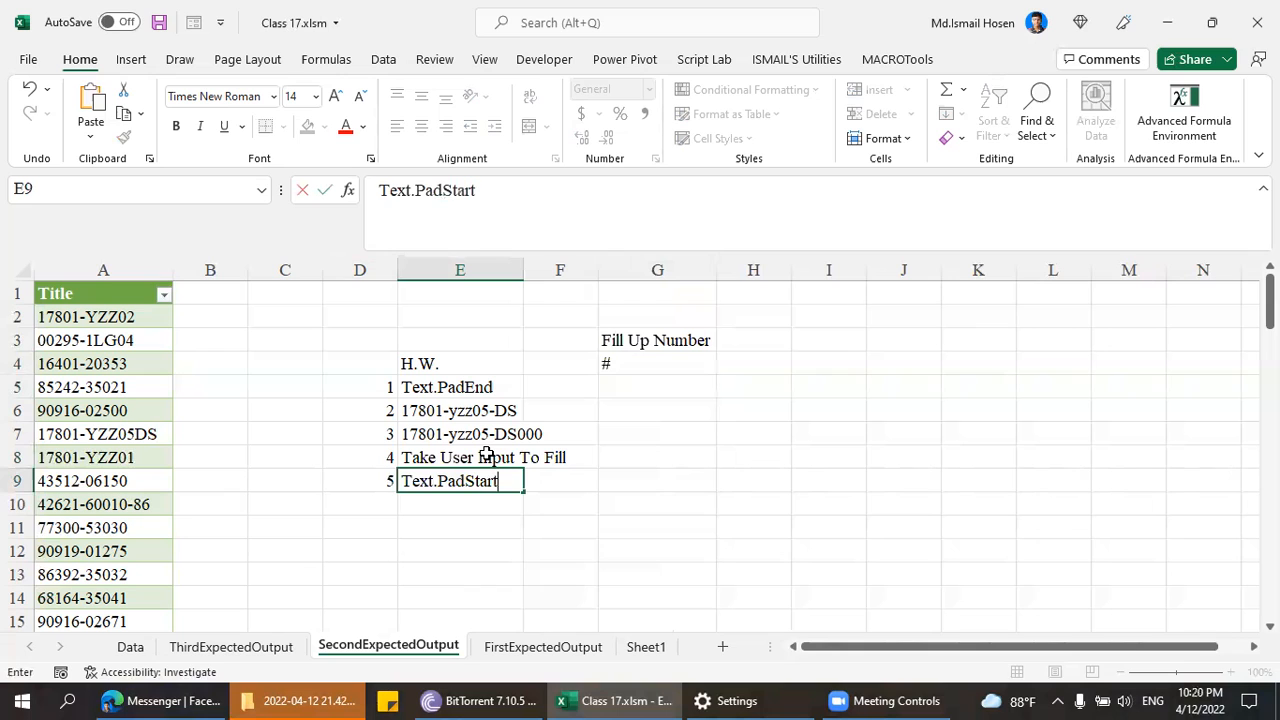
key(Return)
Copy the text 17801-yzz05-DS000 from cell E7 into cell F9 beside the Text.PadStart item.
key(Up)
key(Right)
key(Right)
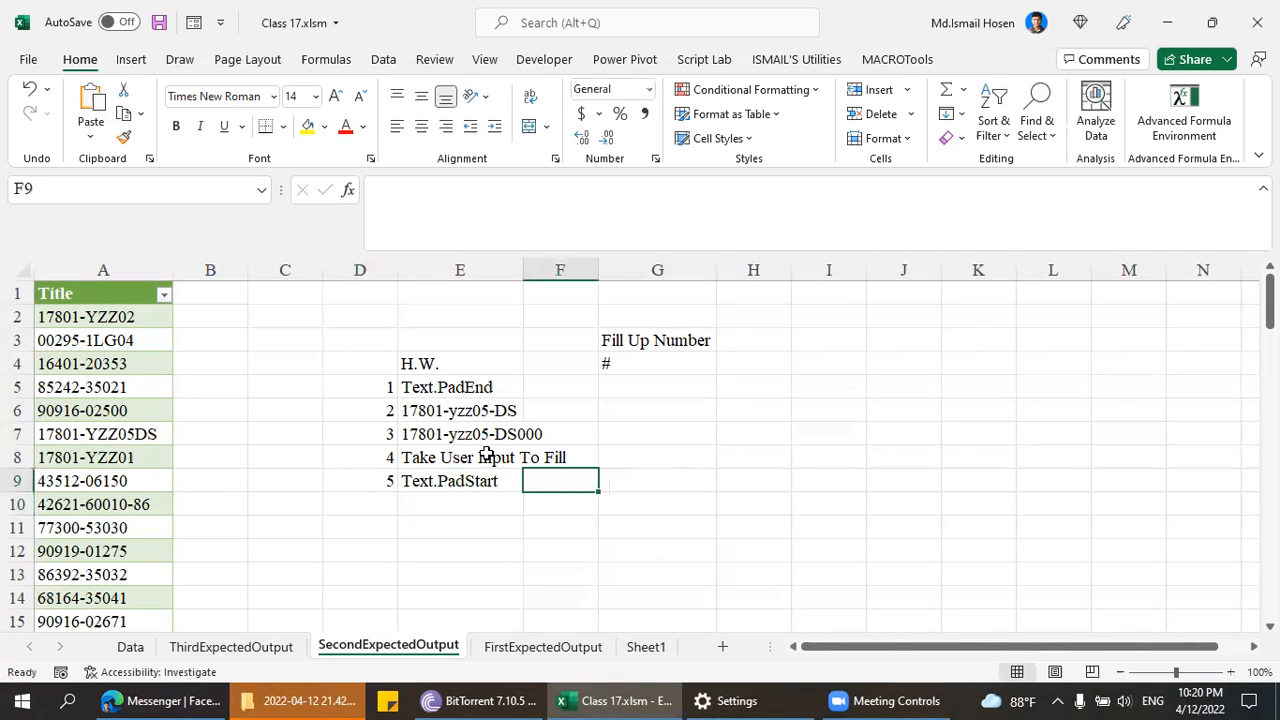
click(490, 416)
click(490, 432)
drag(573, 225, 364, 215)
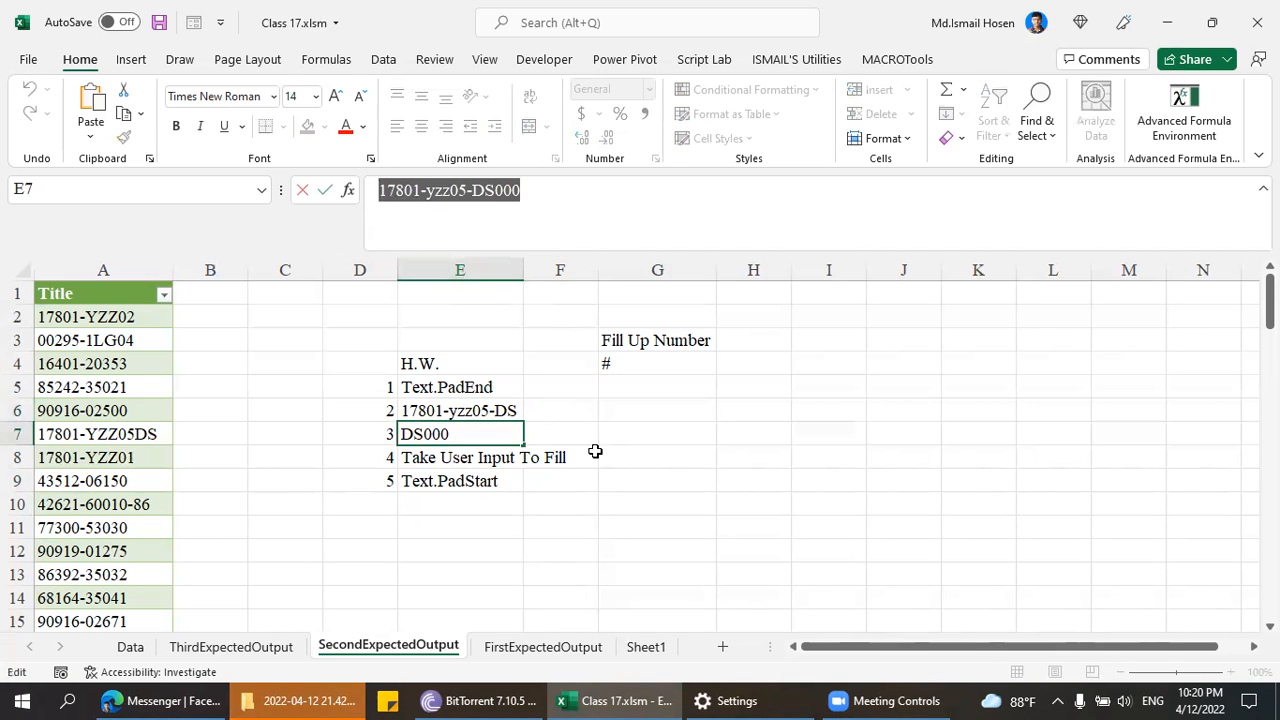
key(ctrl+c)
click(558, 482)
click(506, 191)
key(ctrl+v)
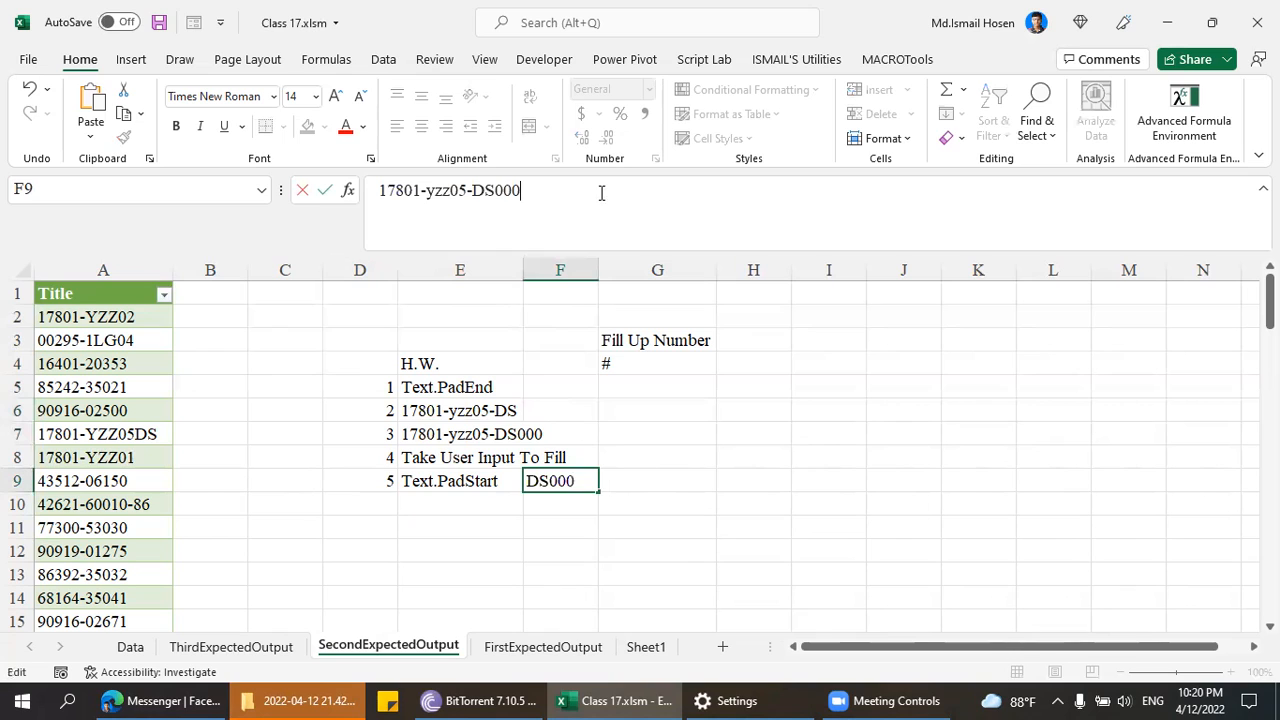
Move the zeros ahead of DS so F9 reads 17801-yzz05-000DS, and fit column F to its contents.
drag(497, 190, 545, 191)
key(BackSpace)
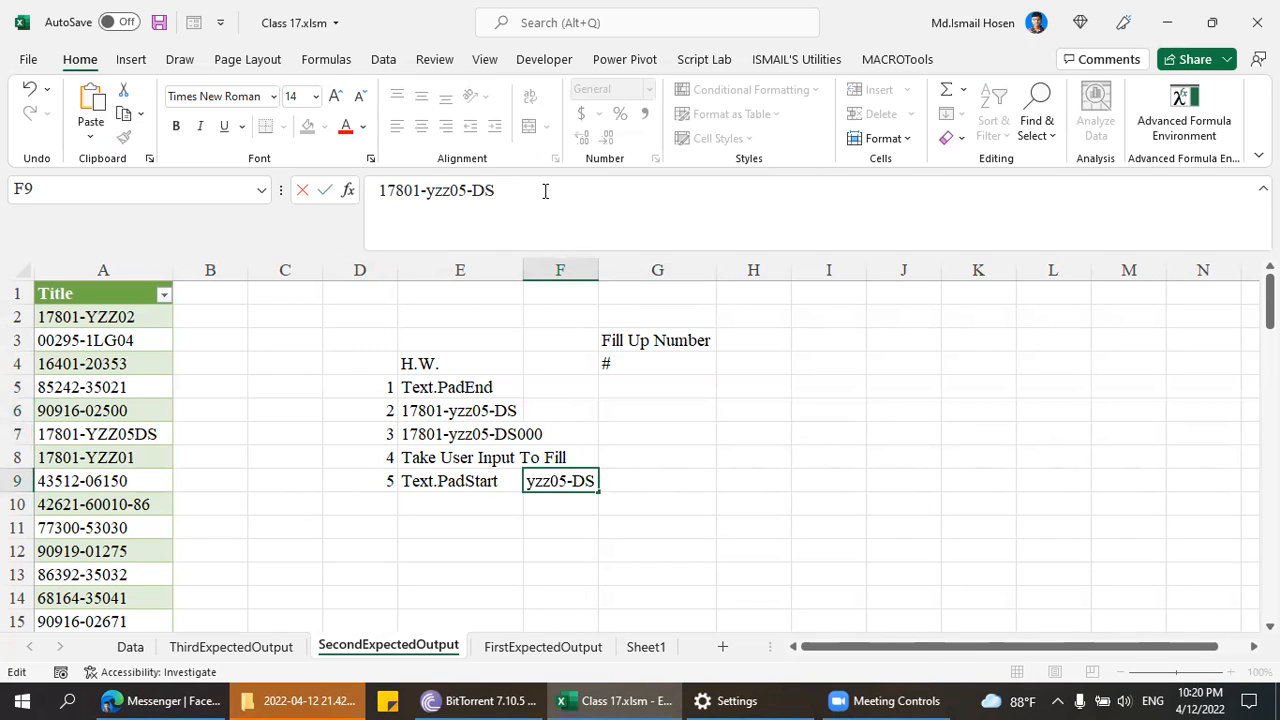
text(000)
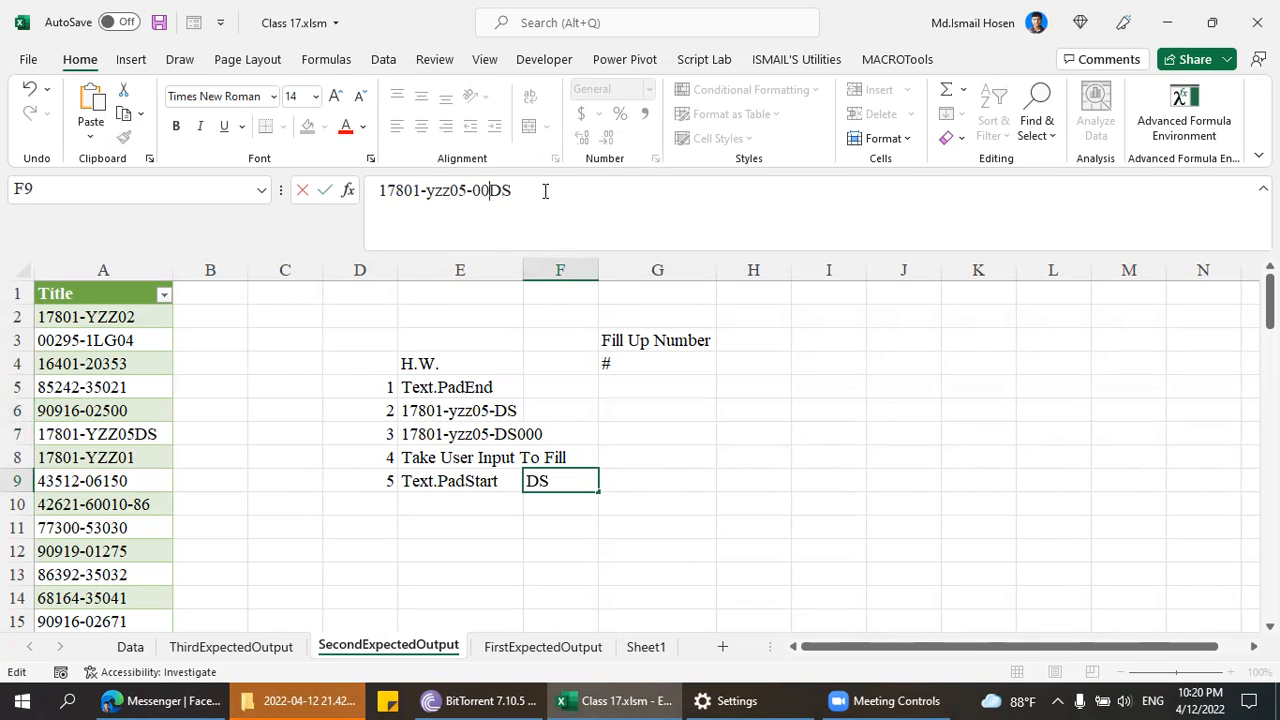
key(Right)
key(Return)
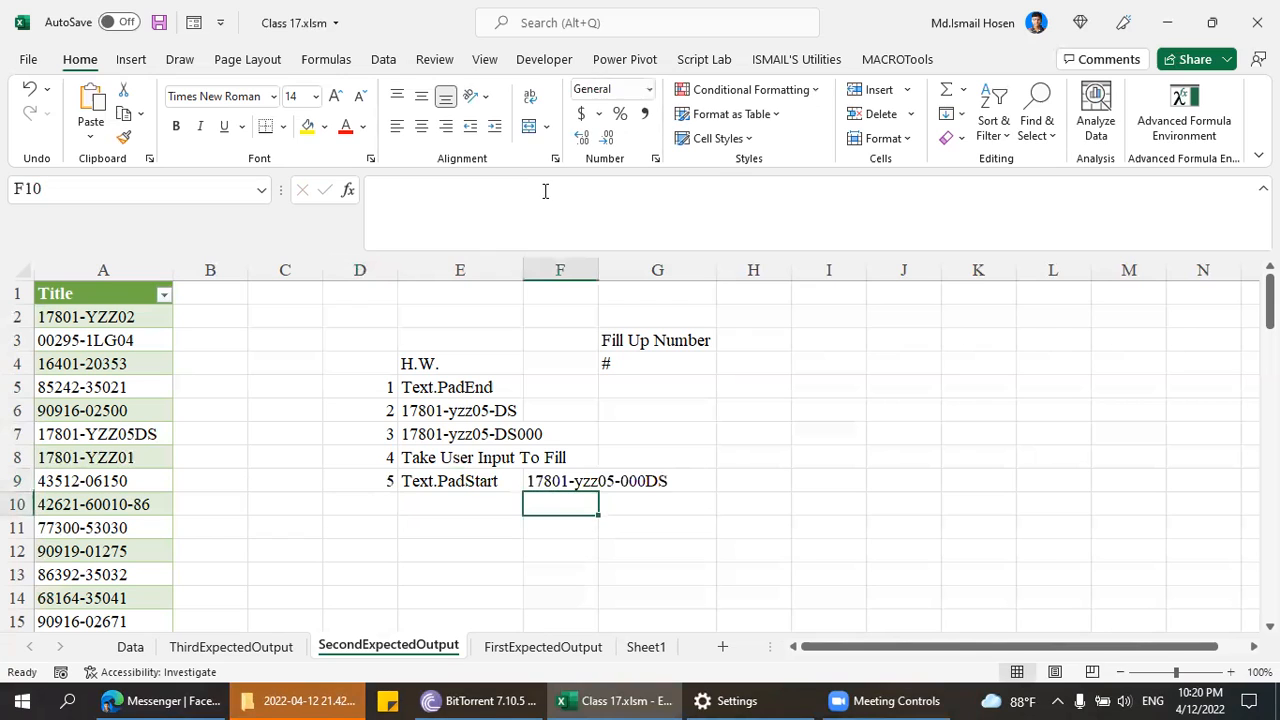
click(585, 482)
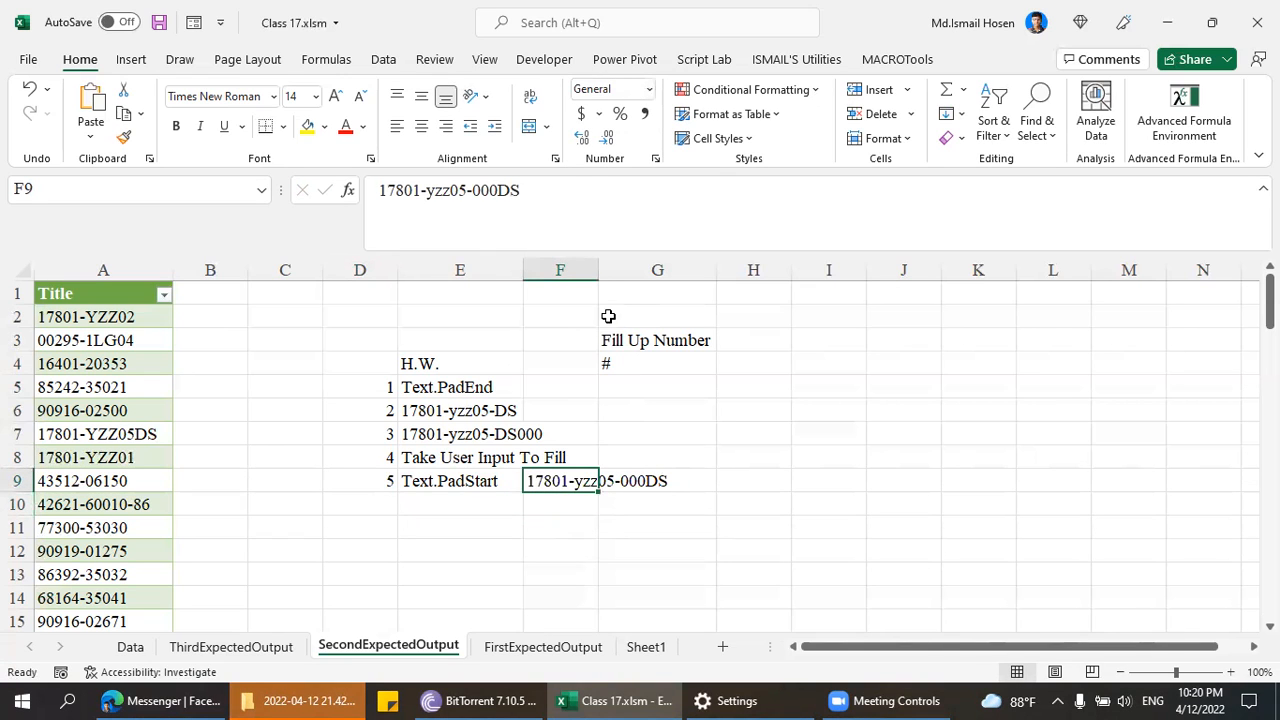
double_click(602, 260)
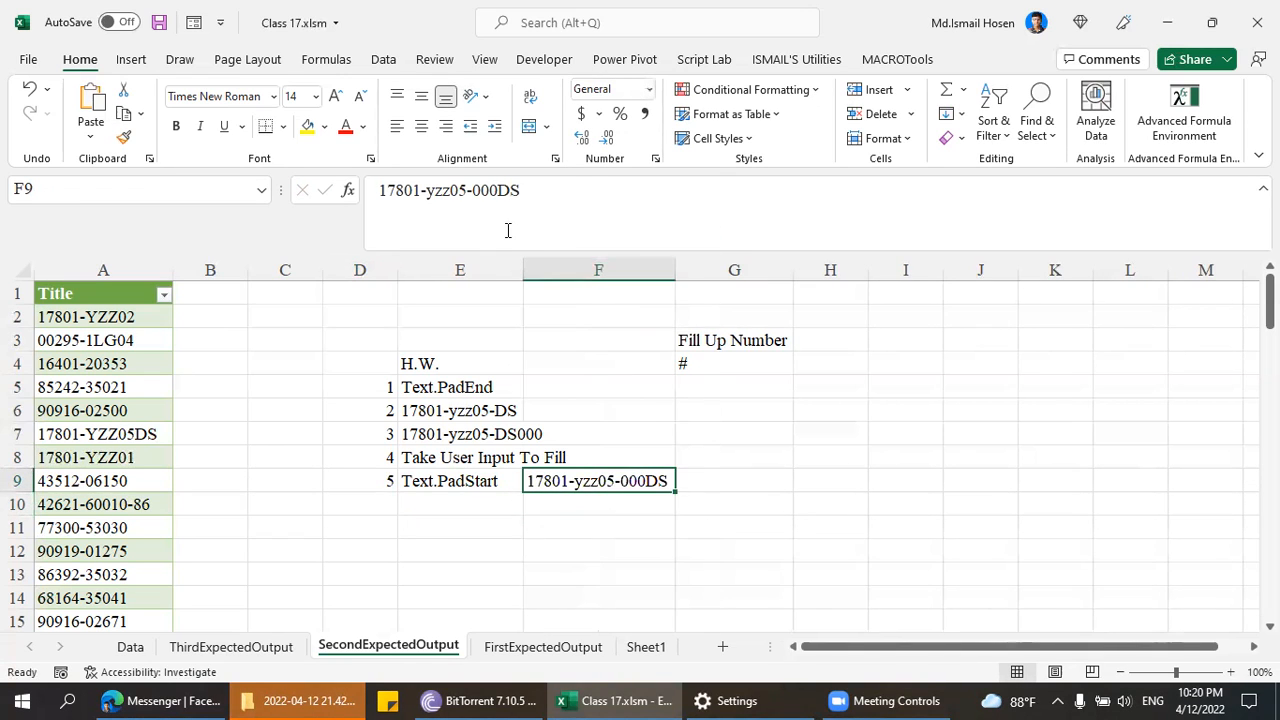
Try 500 with leading zeros as a padding example in cell G9, and clear the cell.
click(774, 471)
text(5)
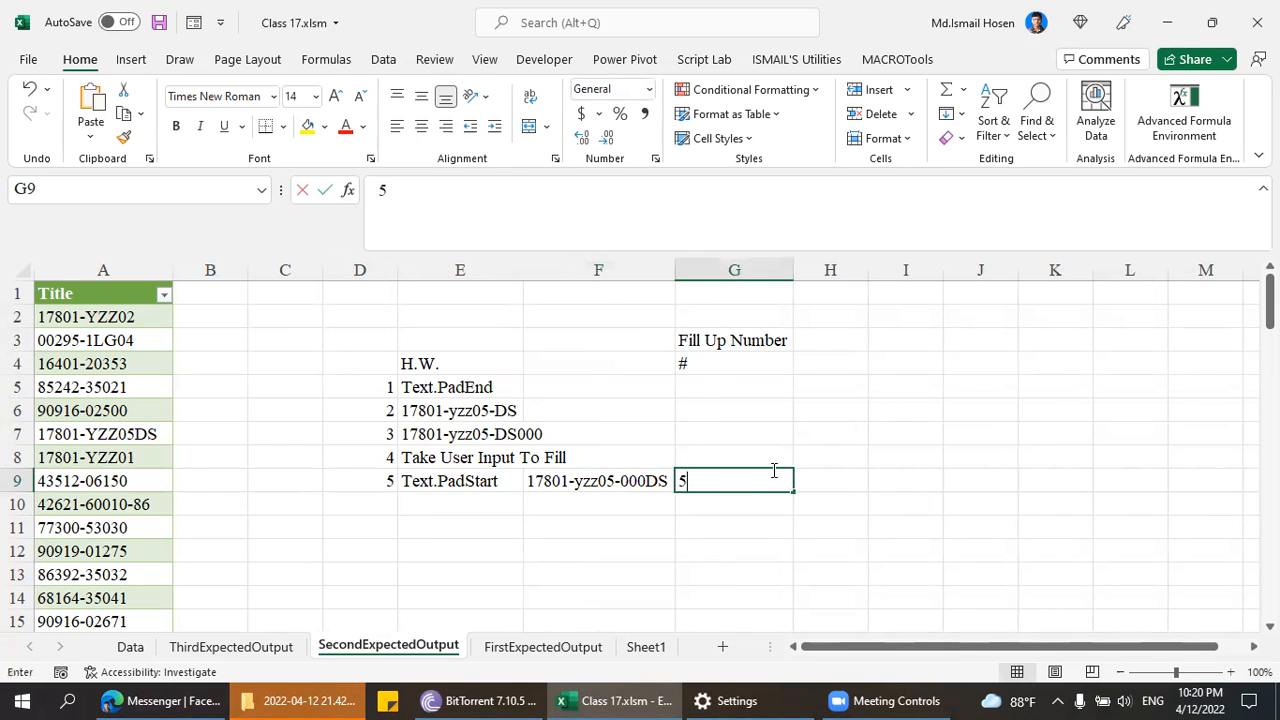
text(00)
click(580, 223)
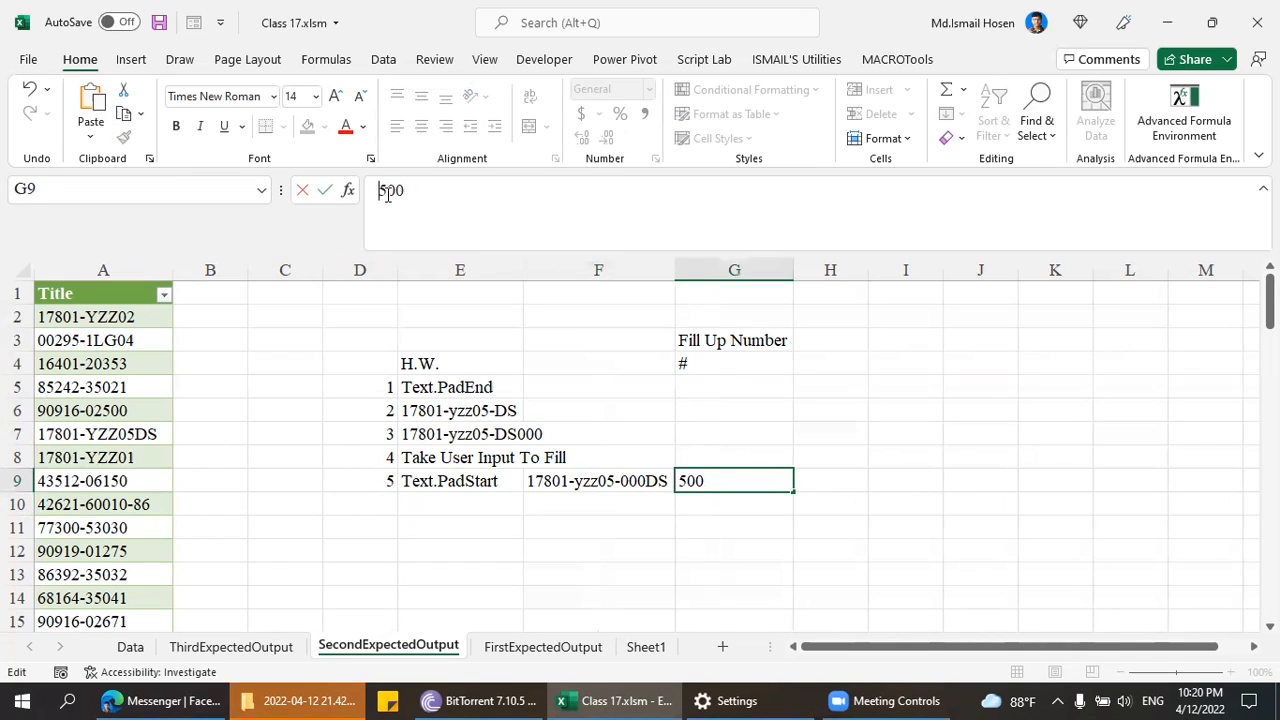
text(00)
key(Delete)
click(640, 527)
click(758, 484)
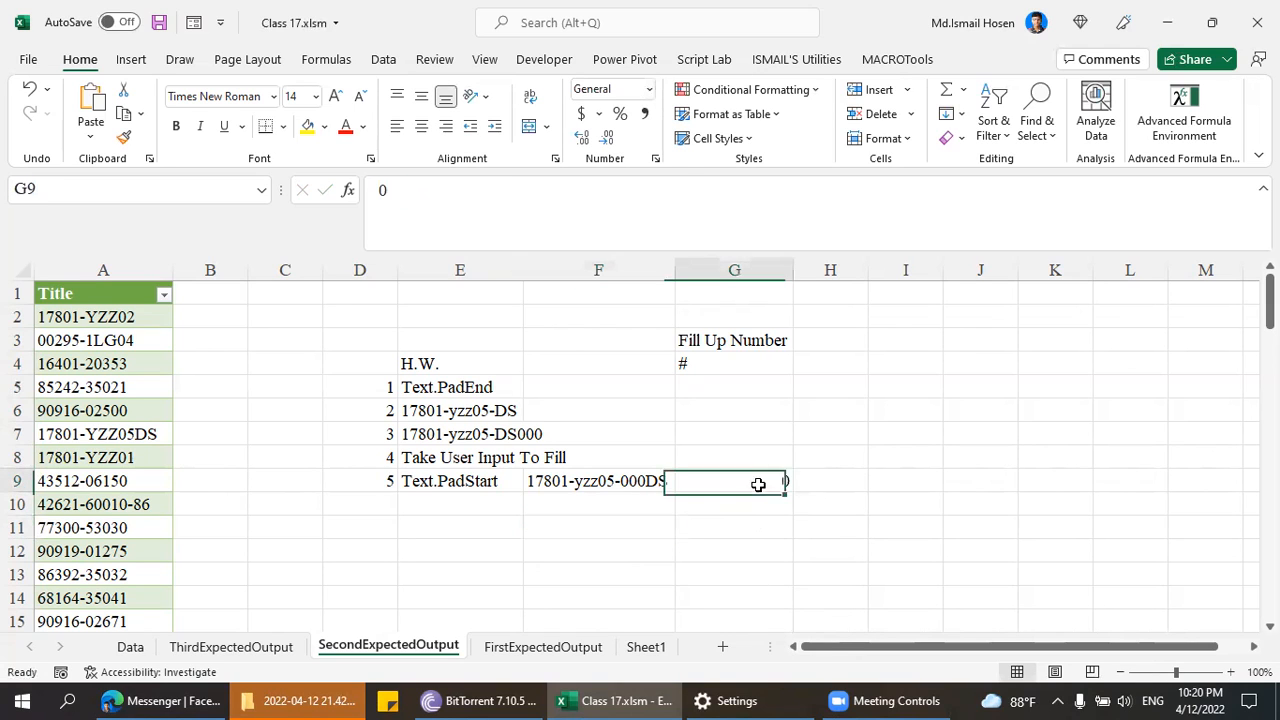
key(Delete)
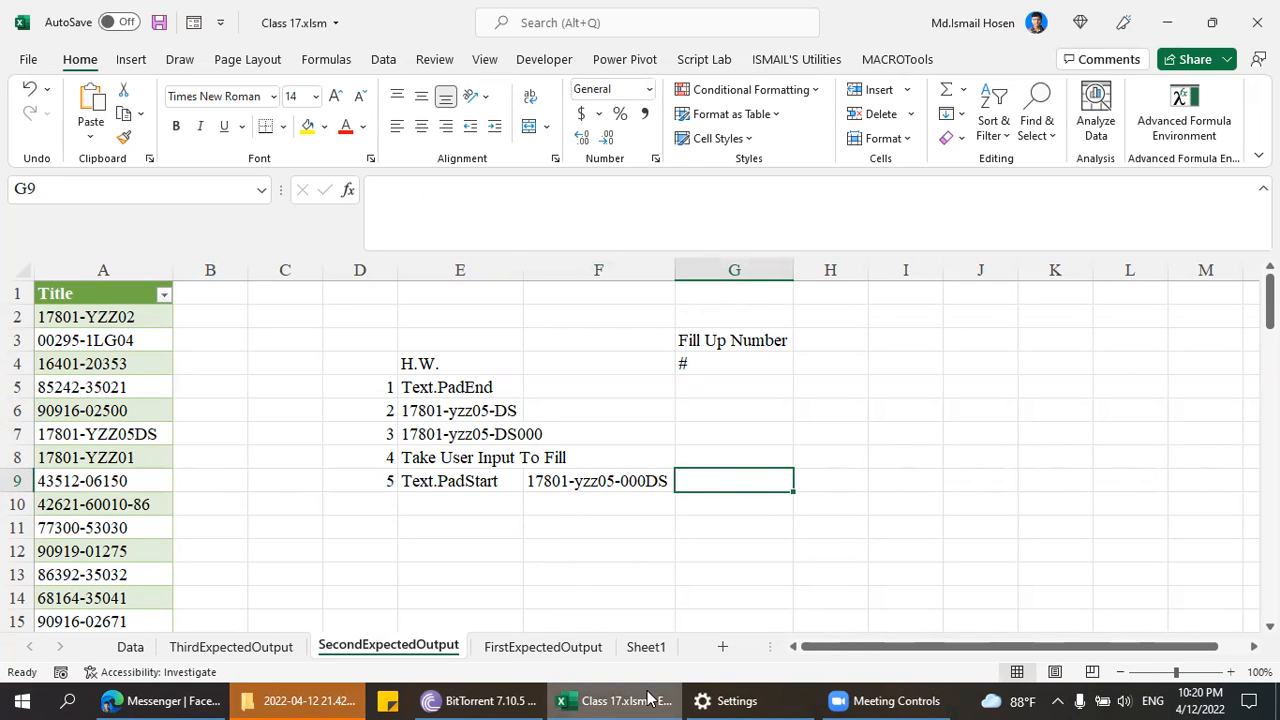
Switch to the FirstExpectedOutput sheet.
click(543, 647)
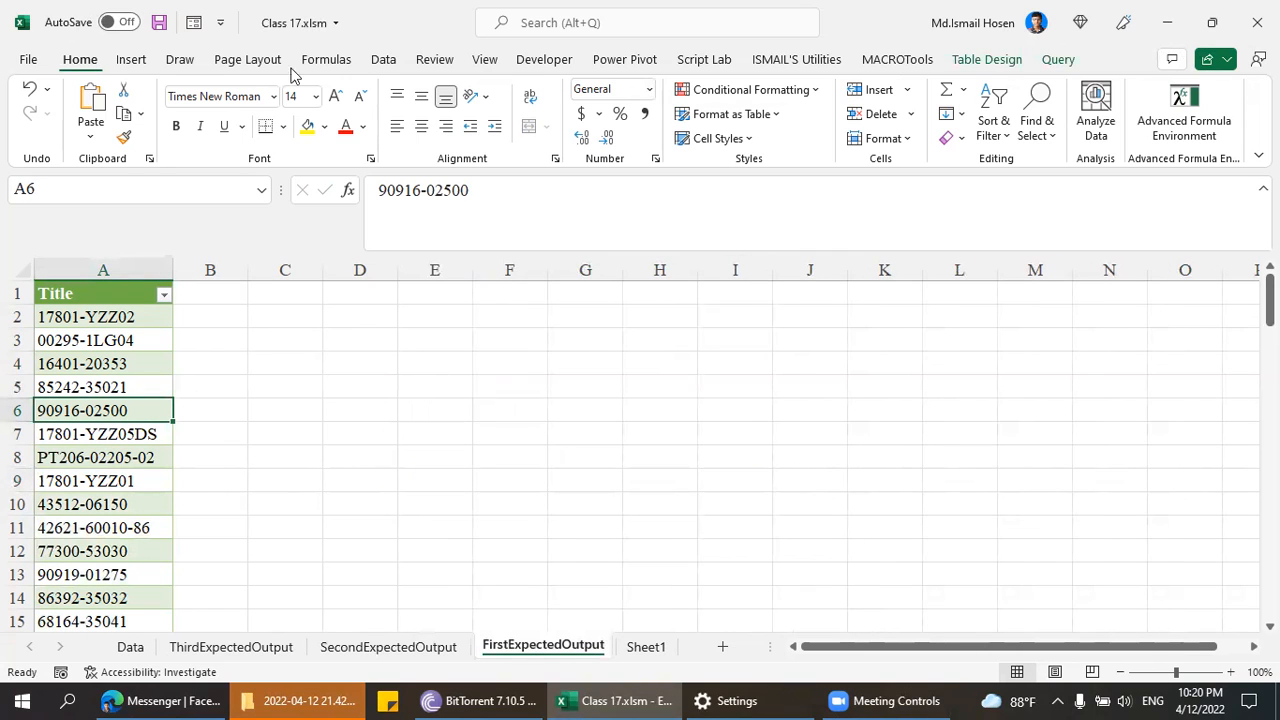
click(533, 62)
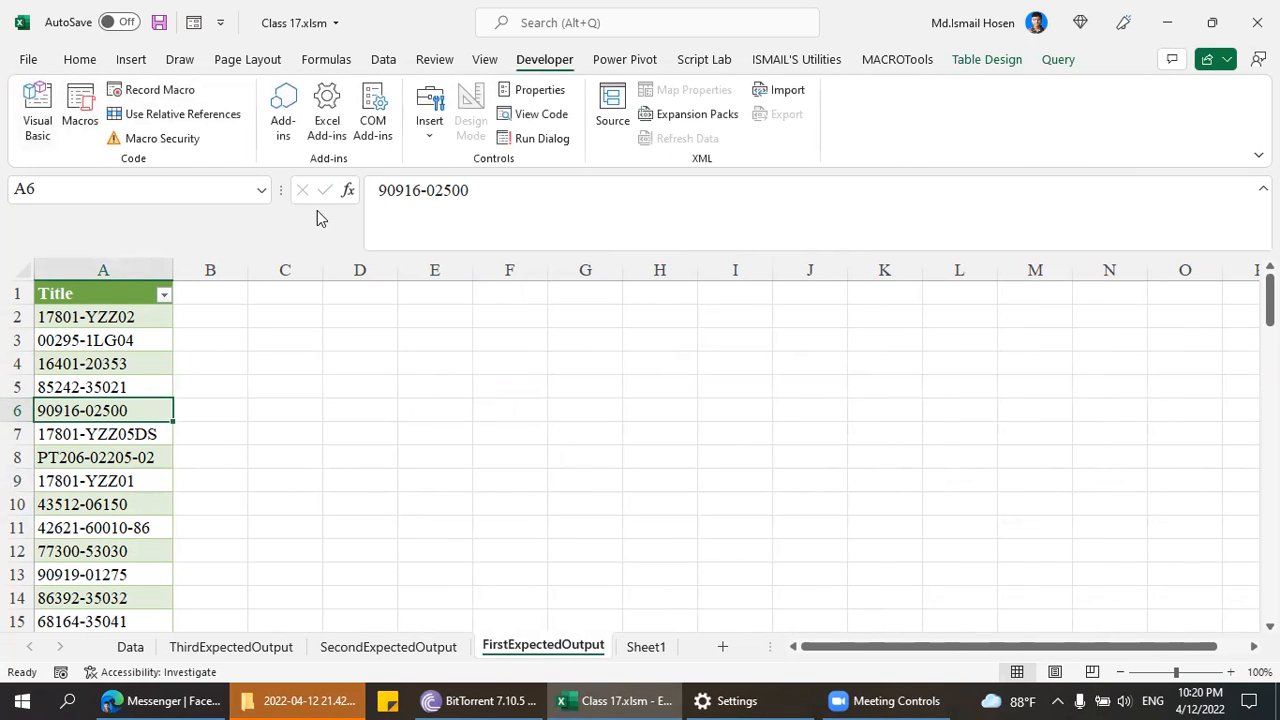
click(382, 62)
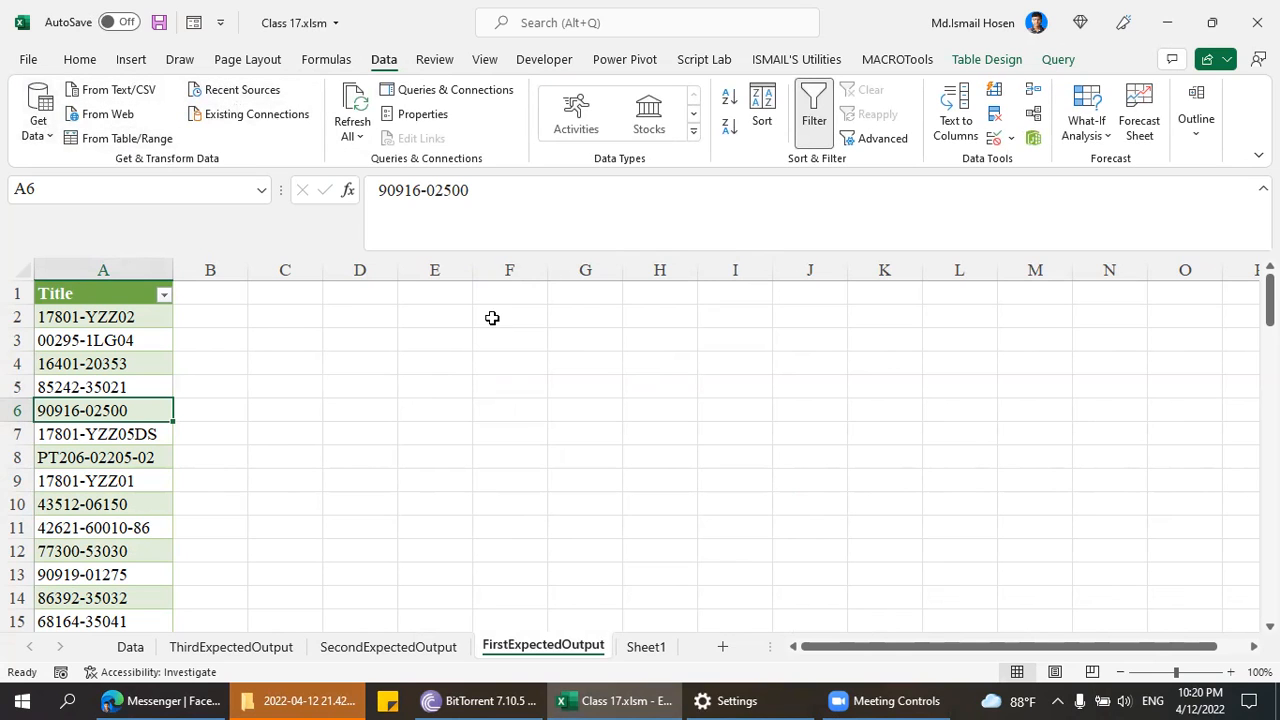
click(646, 646)
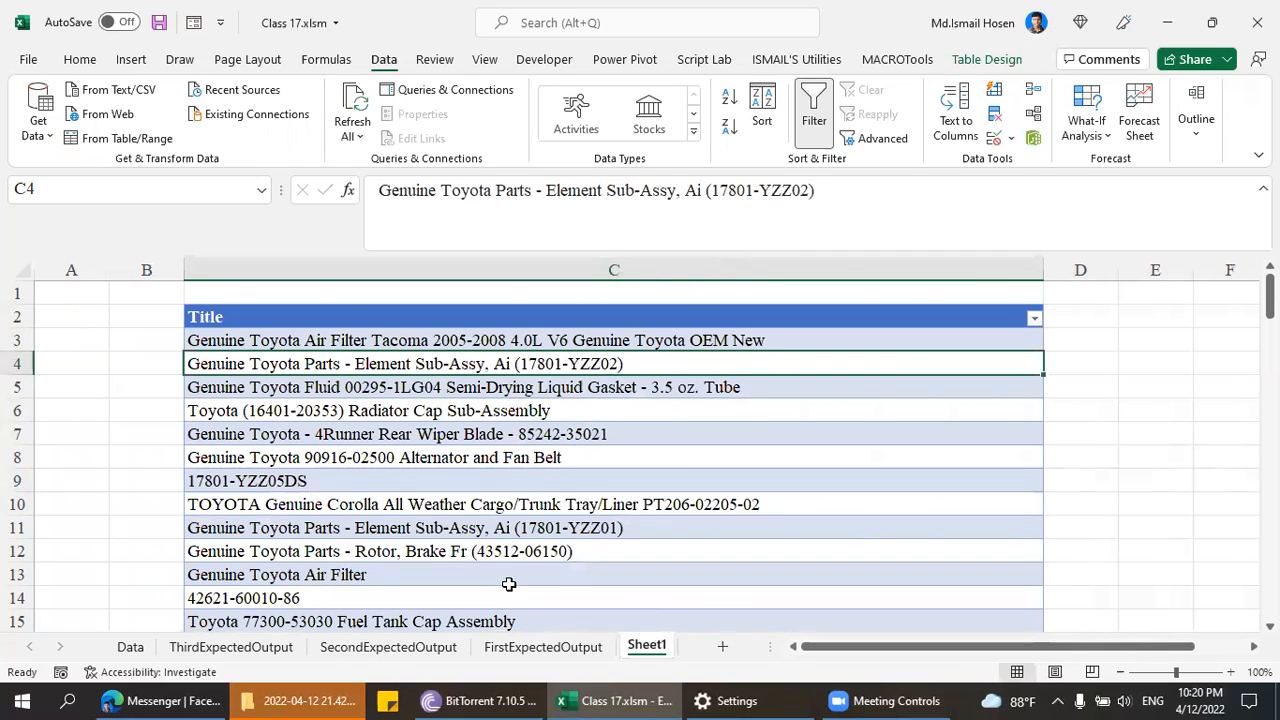
click(497, 646)
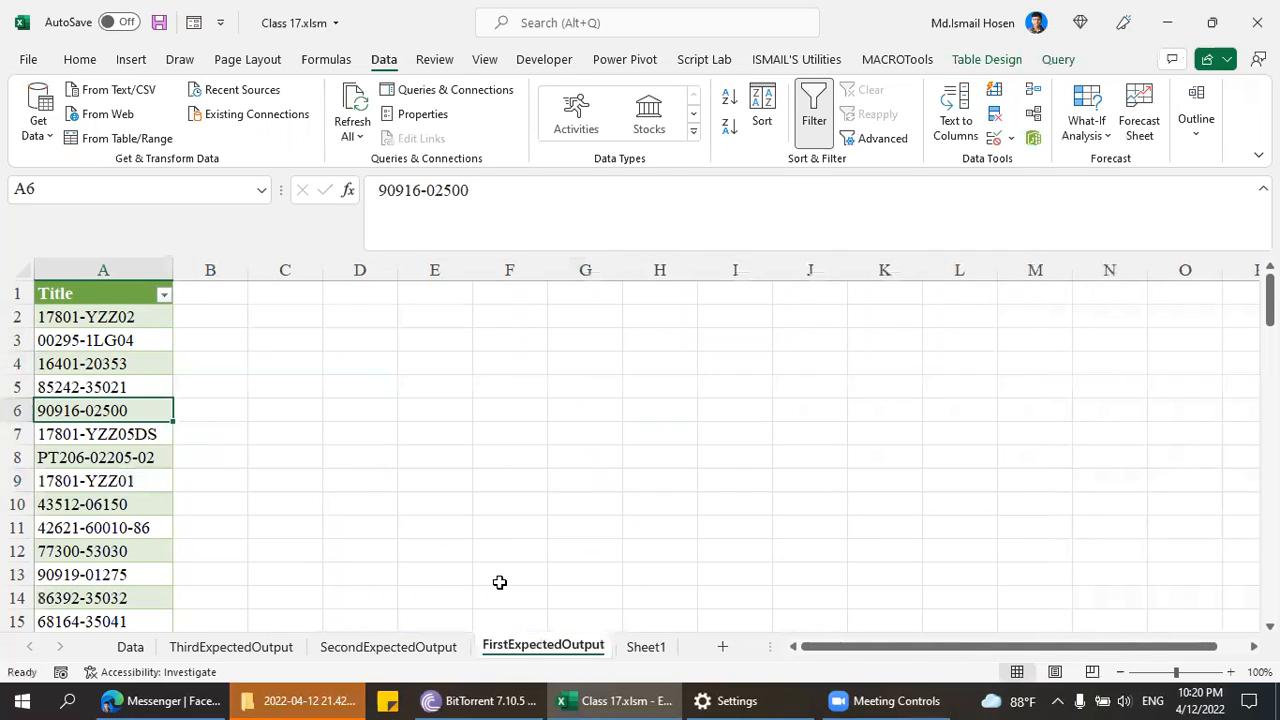
Return to the SecondExpectedOutput sheet and save the workbook with the homework notes.
click(412, 647)
click(470, 437)
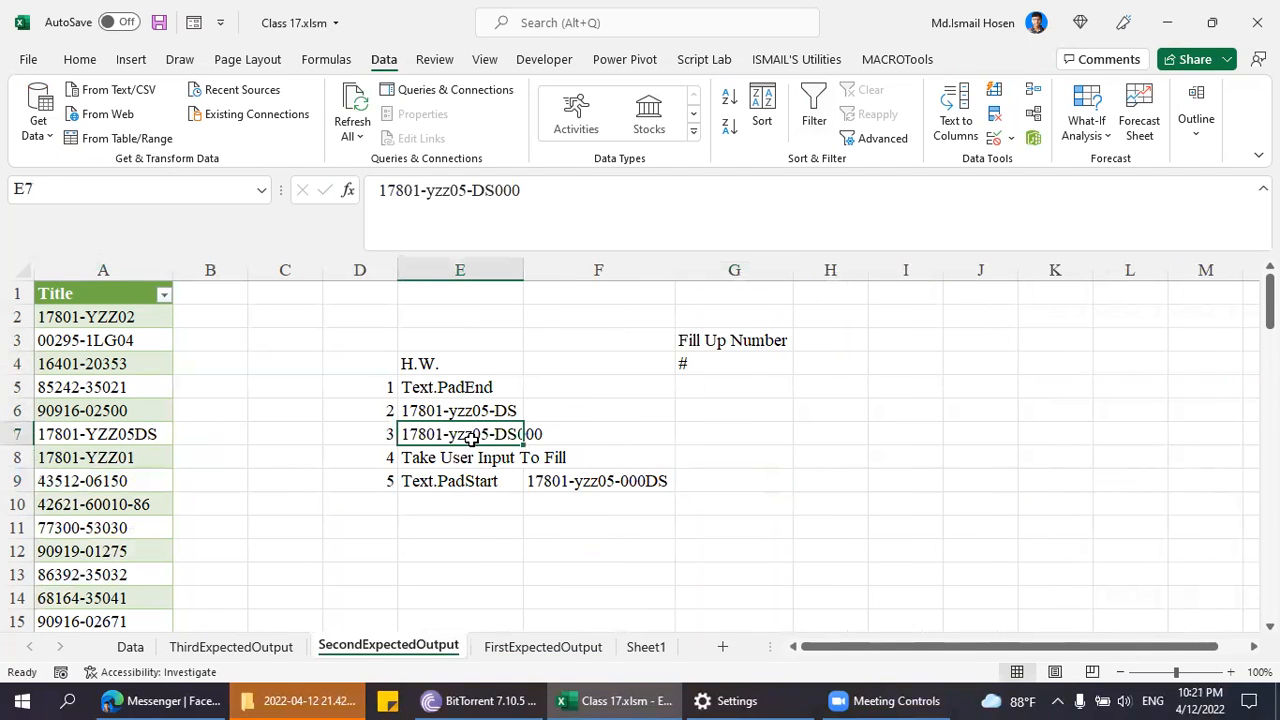
key(ctrl+s)
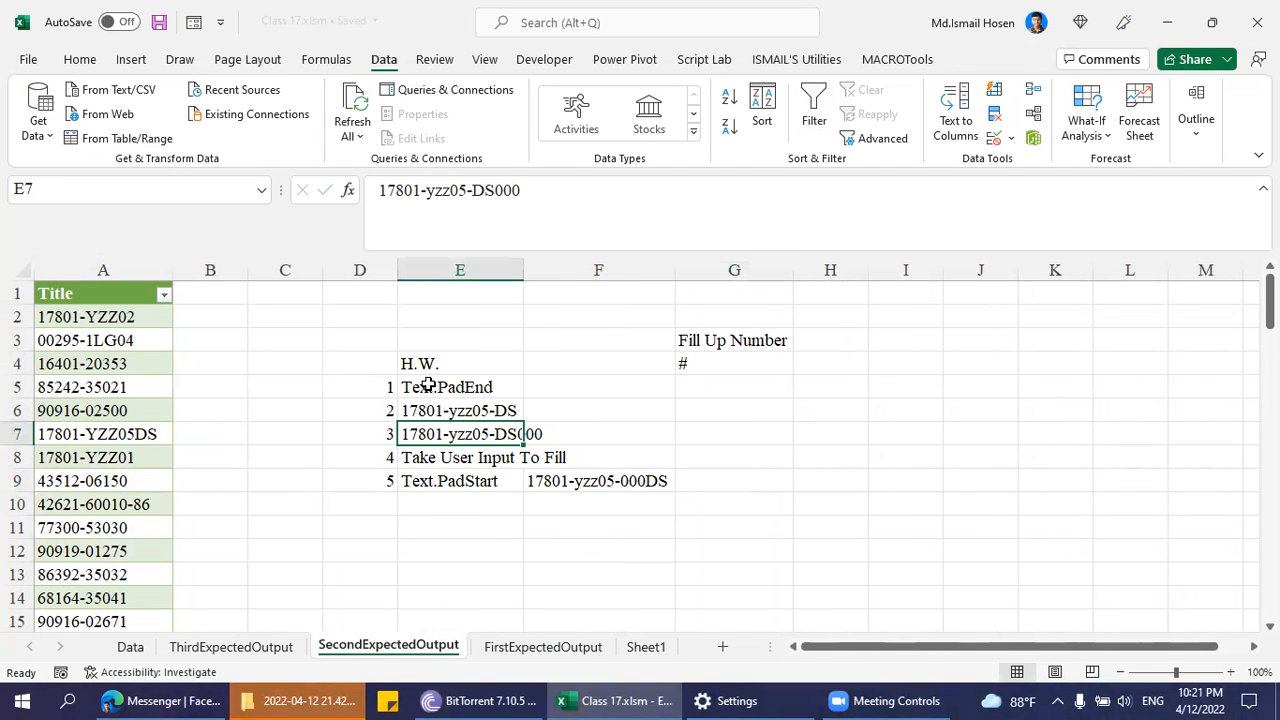
Review the homework entries in E4:E9 and the Text.PadStart example in cell F9.
click(428, 386)
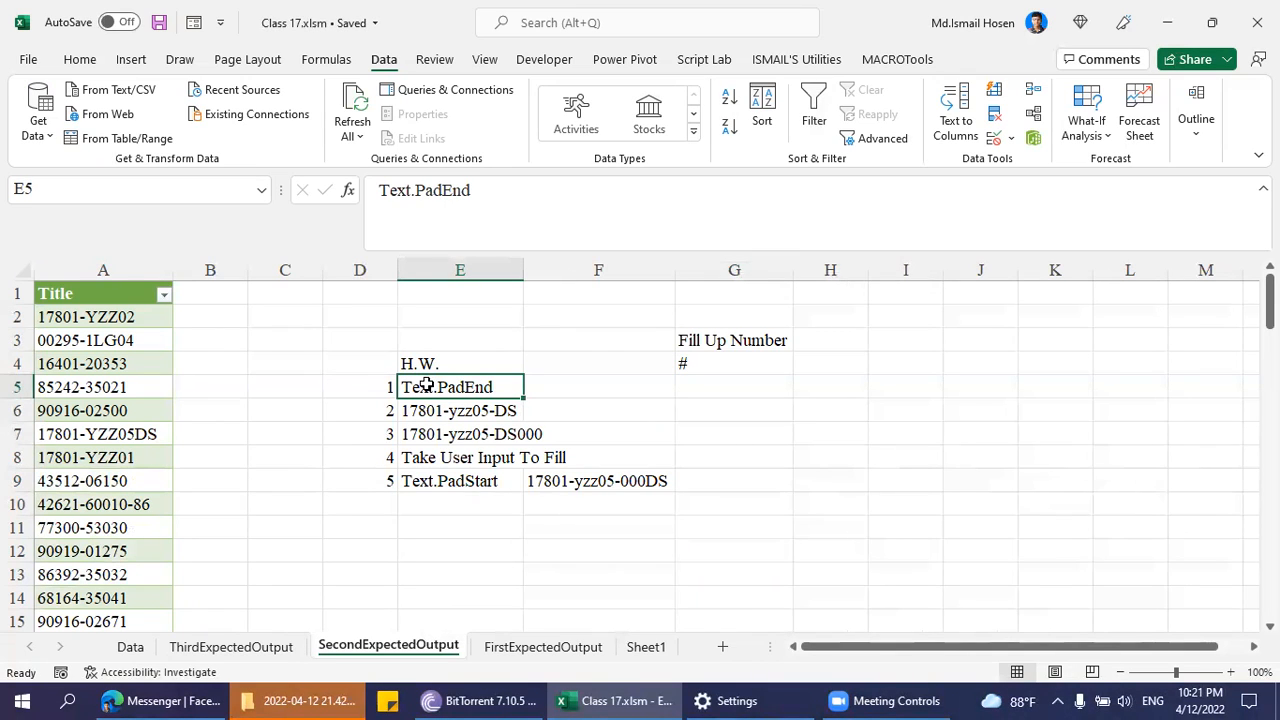
click(453, 413)
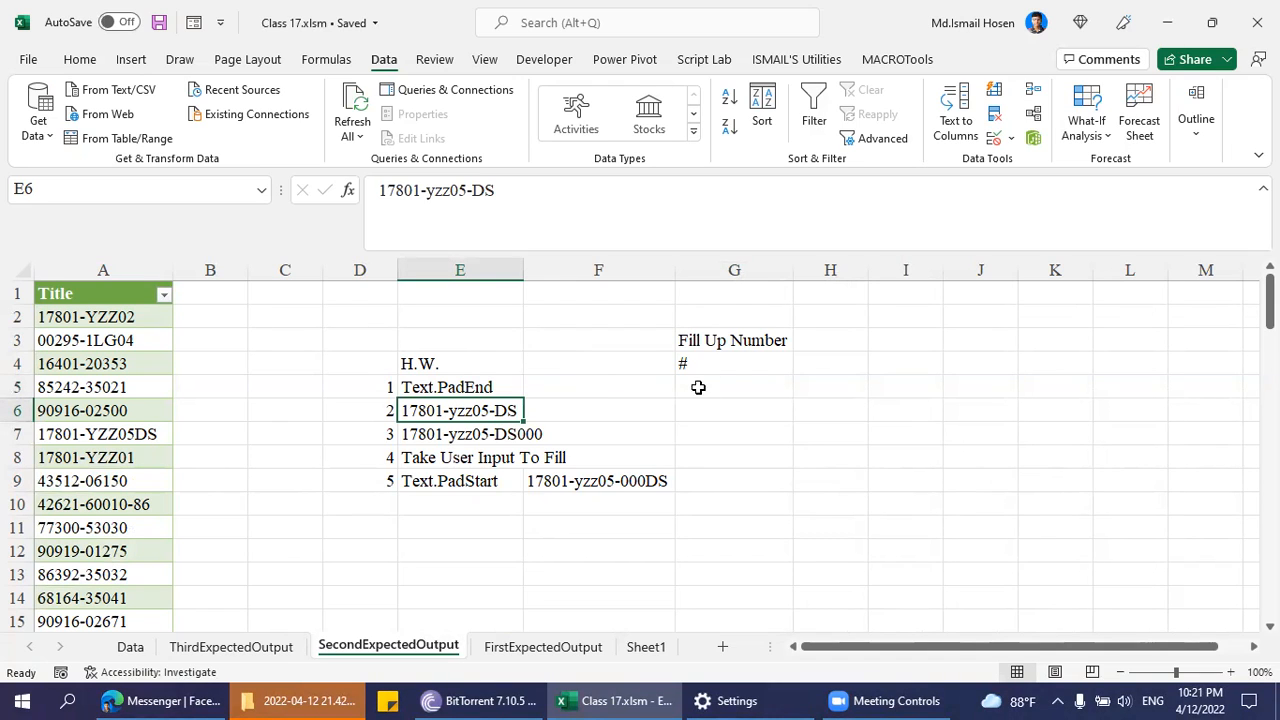
click(439, 361)
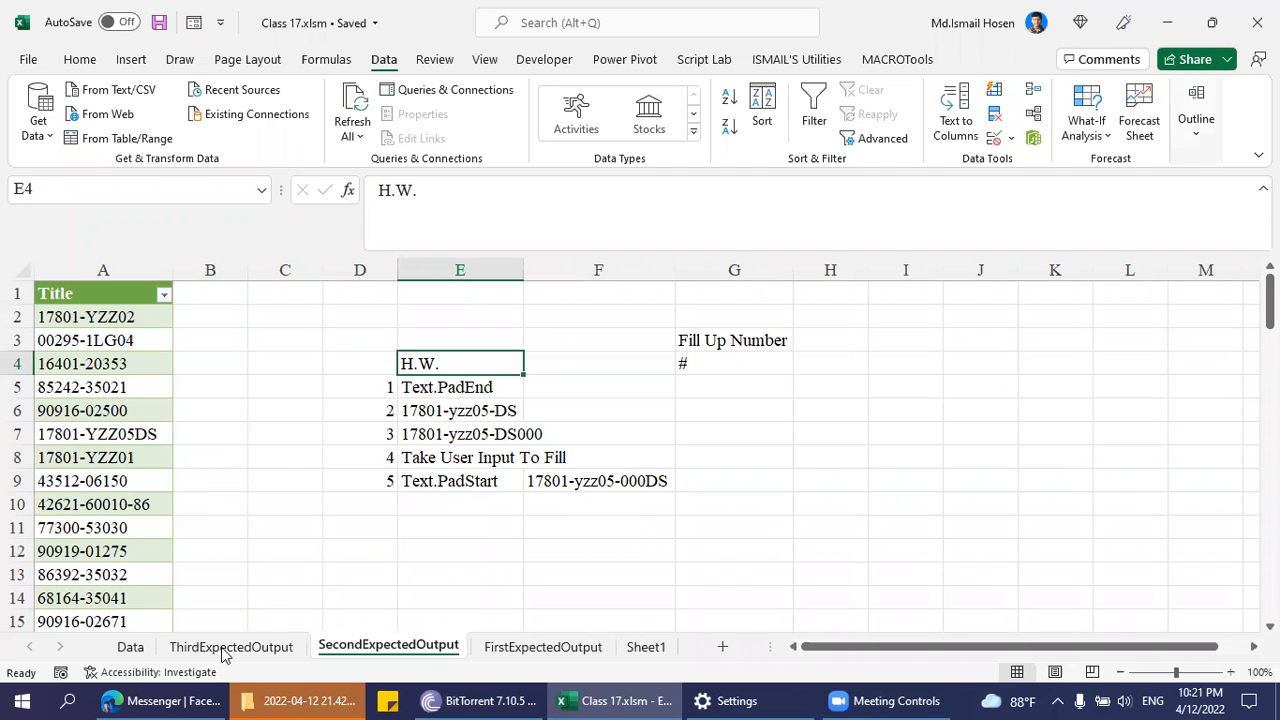
click(534, 474)
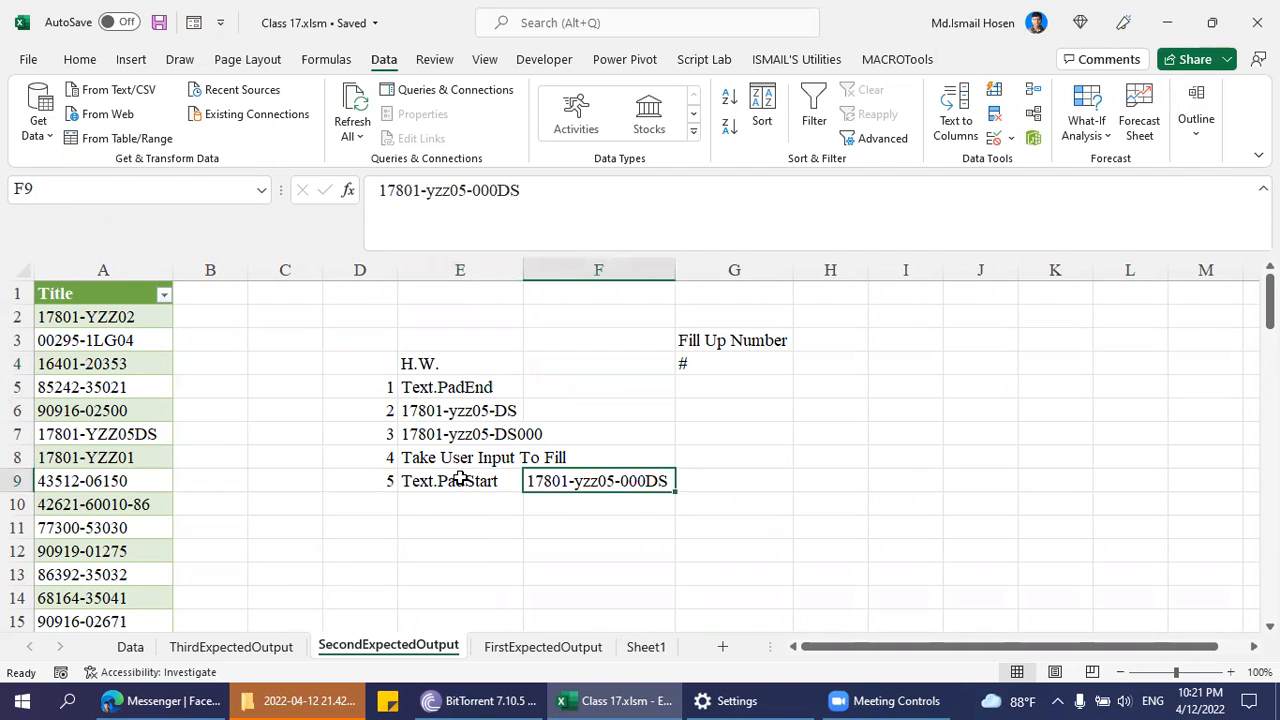
click(458, 479)
Select the empty cell E11 below the homework list and launch the Power Query Editor.
click(434, 536)
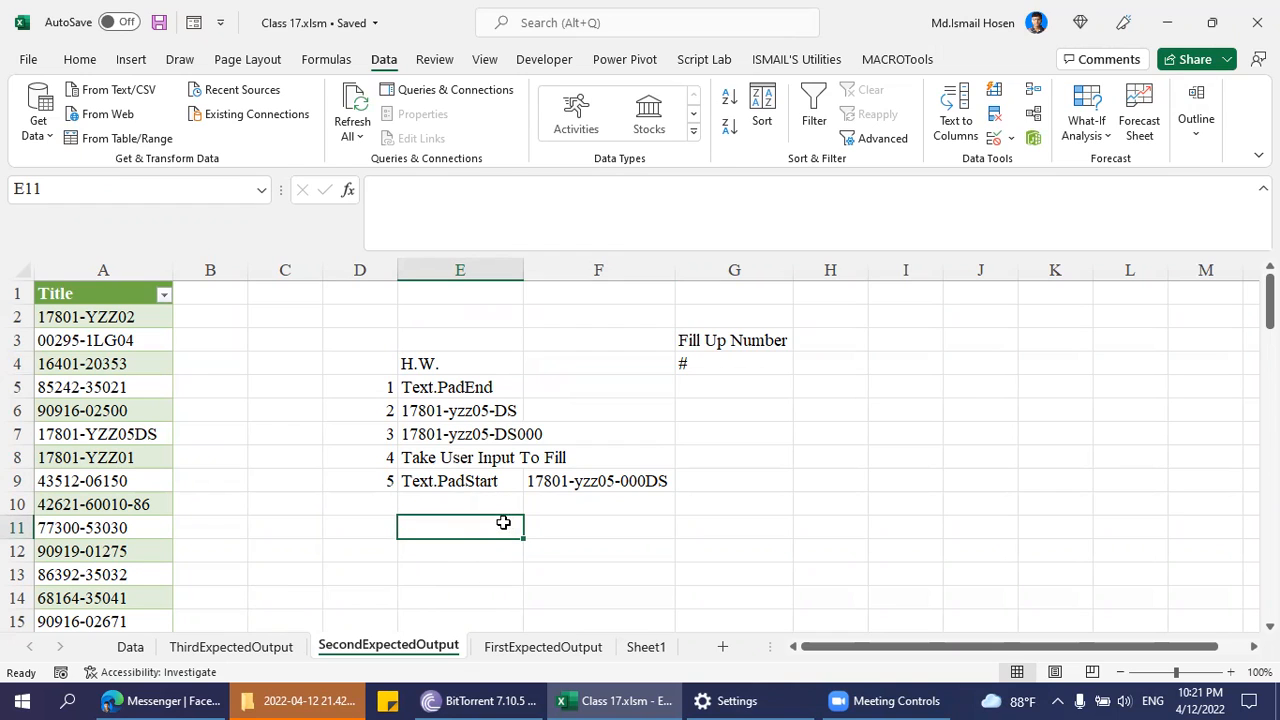
key(alt+F12)
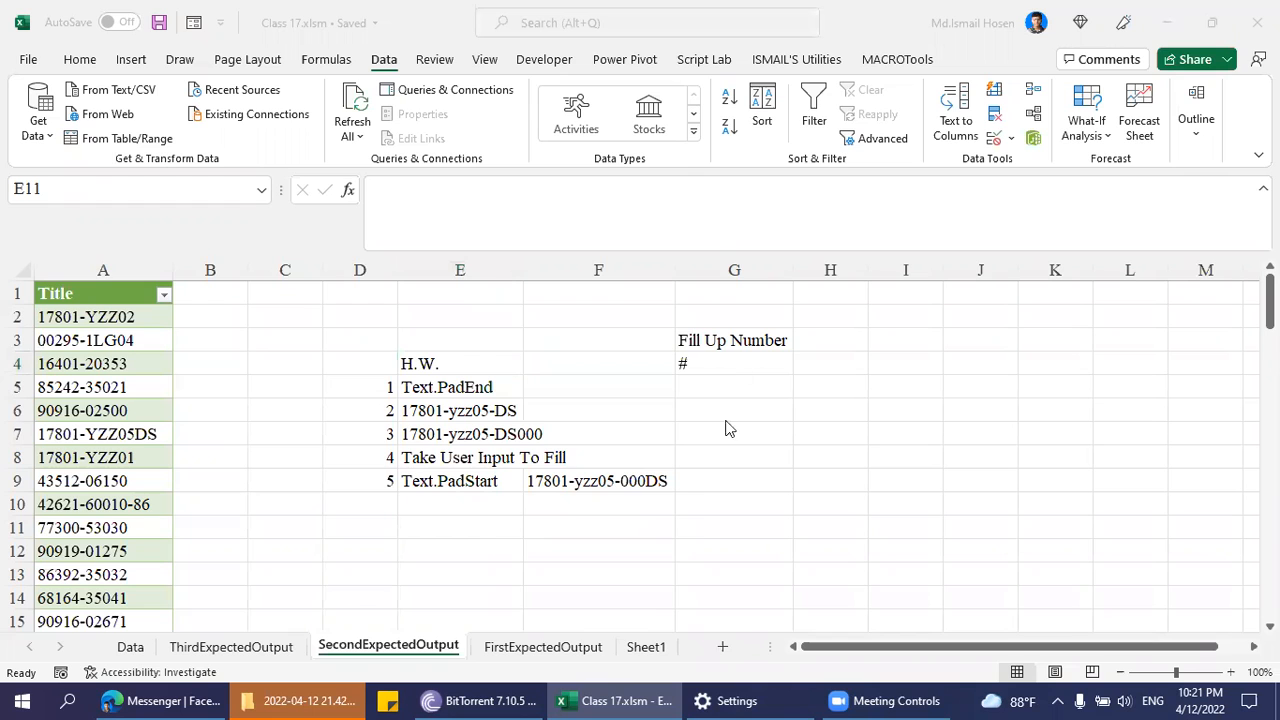